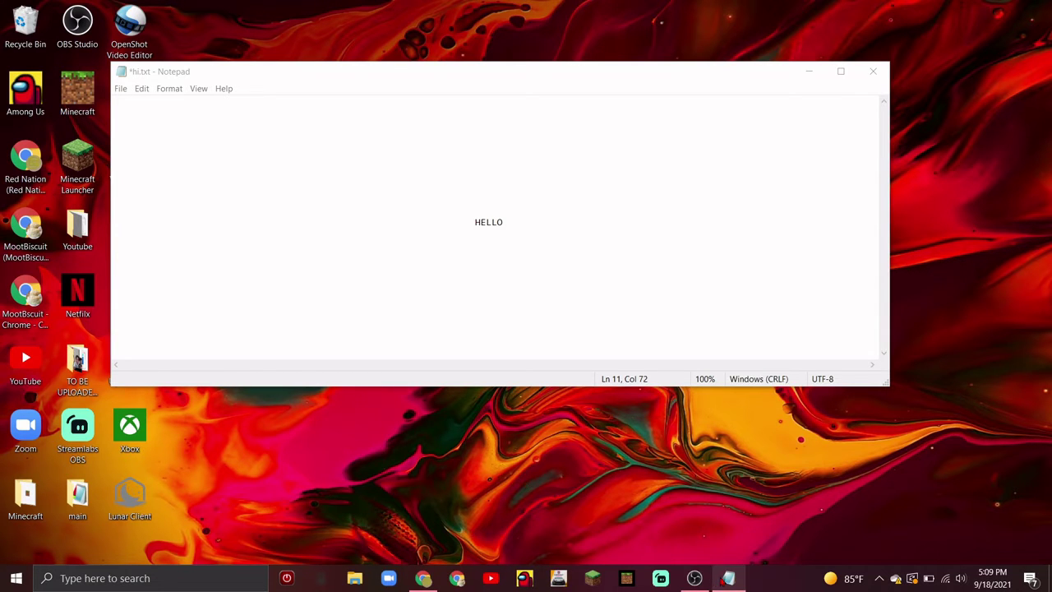
Minimize OBS and close the hi.txt notes in Notepad to bring up the save prompt
click(695, 578)
click(886, 28)
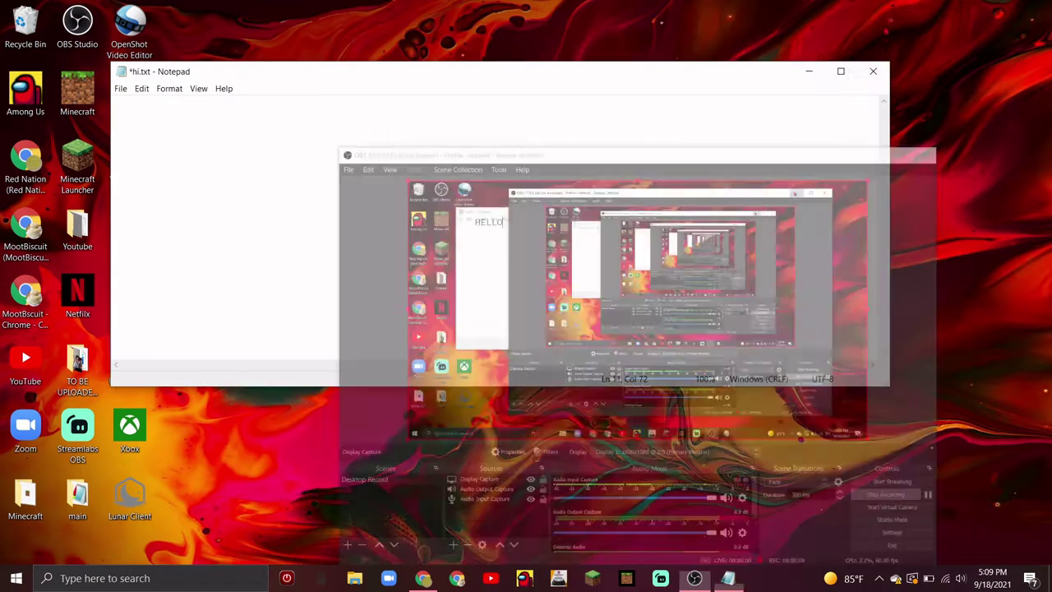
click(873, 71)
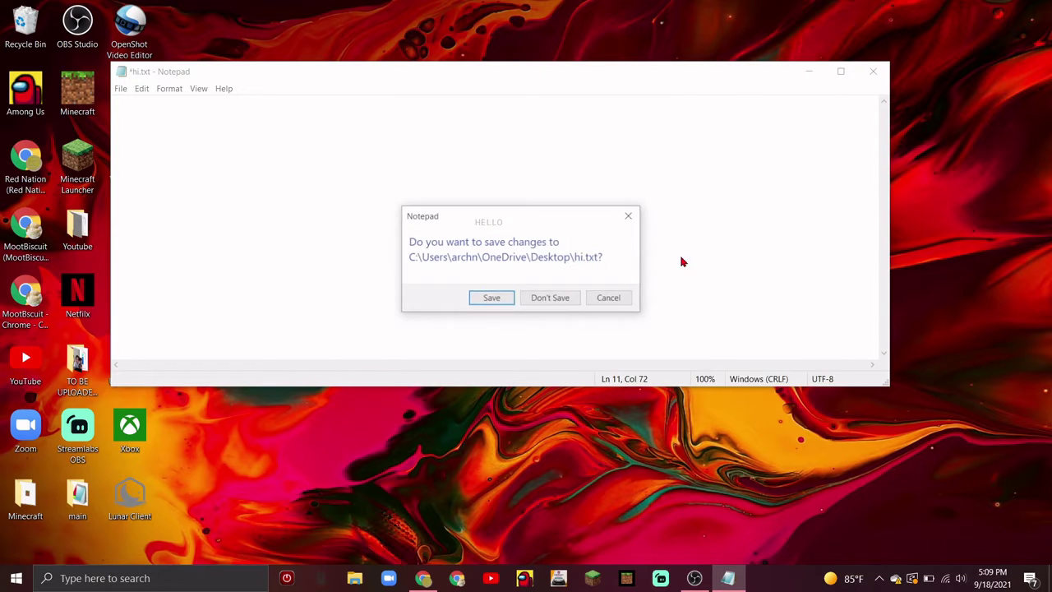
Close hi.txt without saving and drag it to the Recycle Bin
click(544, 300)
click(340, 224)
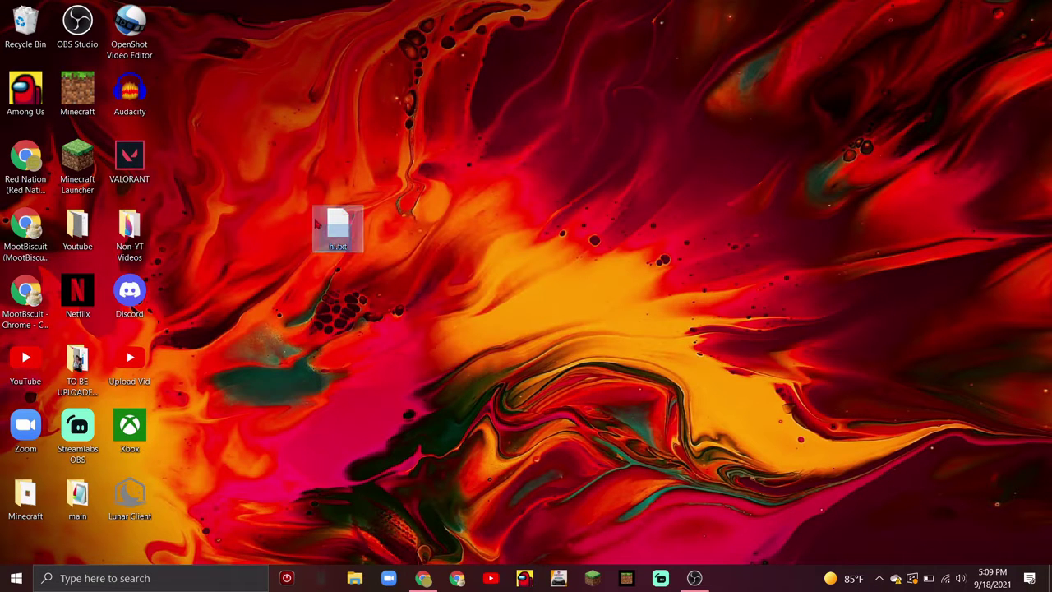
drag(340, 223, 25, 23)
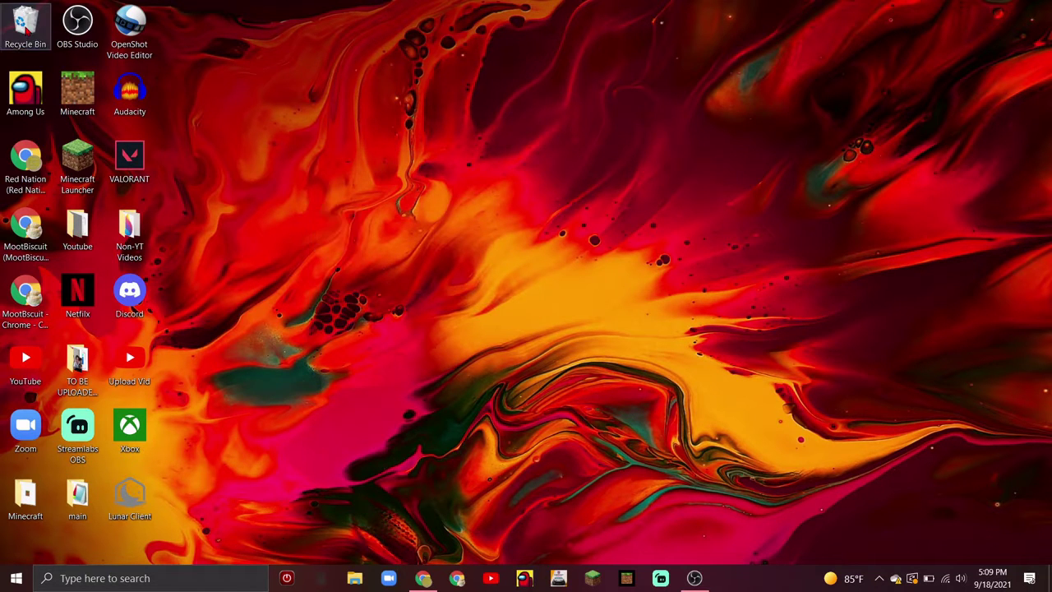
Create a new desktop folder named 'test'
right_click(504, 243)
mouse_move(561, 475)
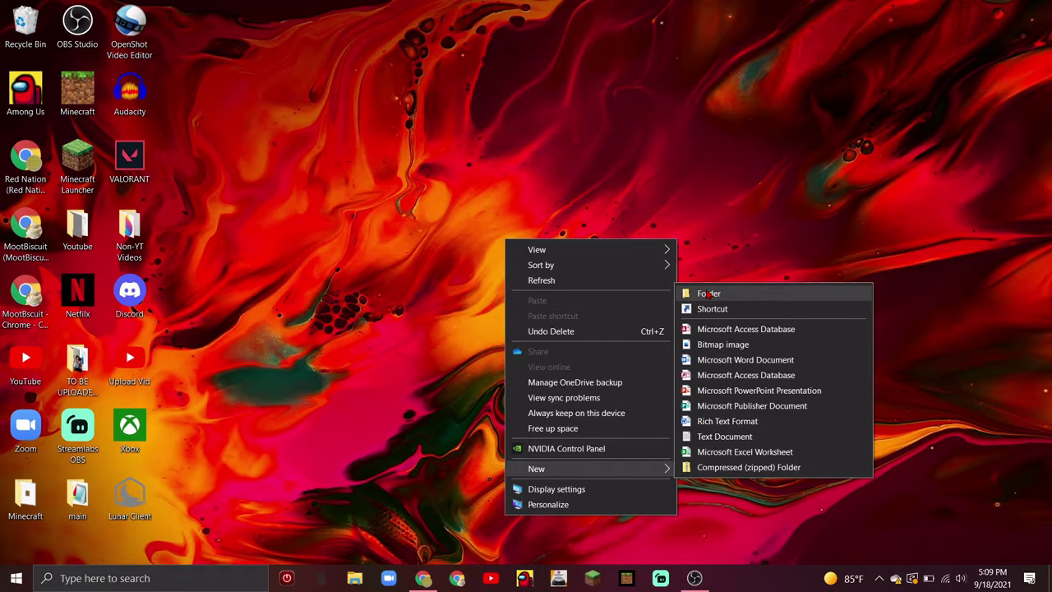
click(707, 294)
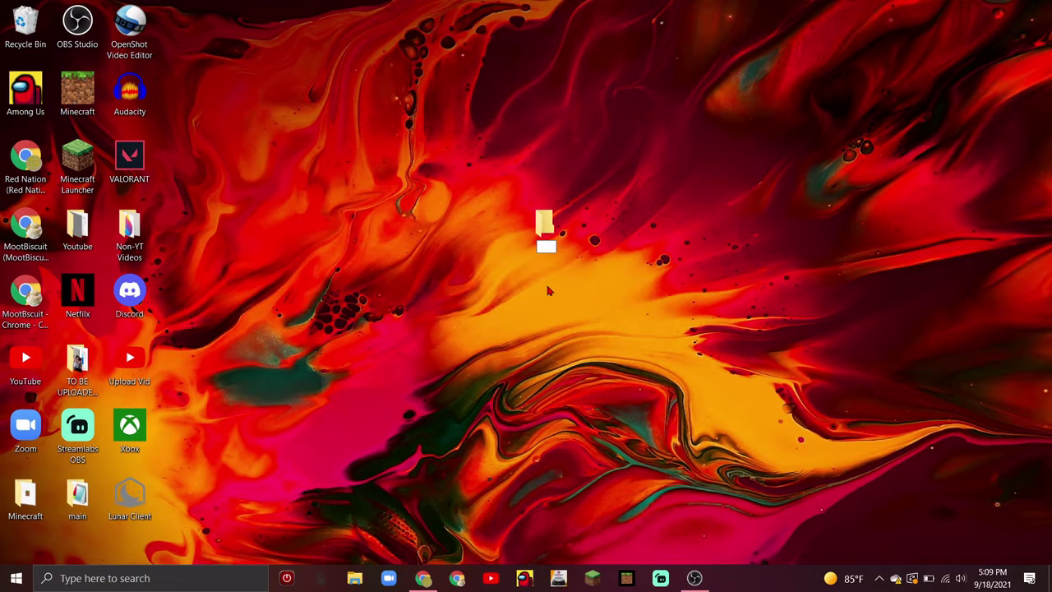
text(test)
key(Return)
Open the test folder and create a 'data' subfolder inside it
double_click(549, 240)
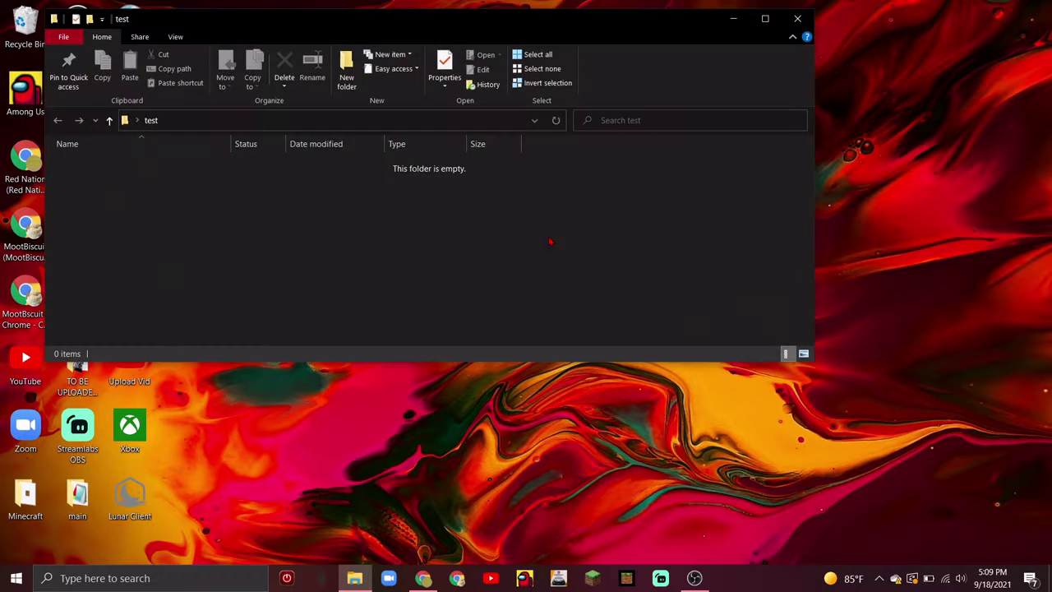
click(346, 72)
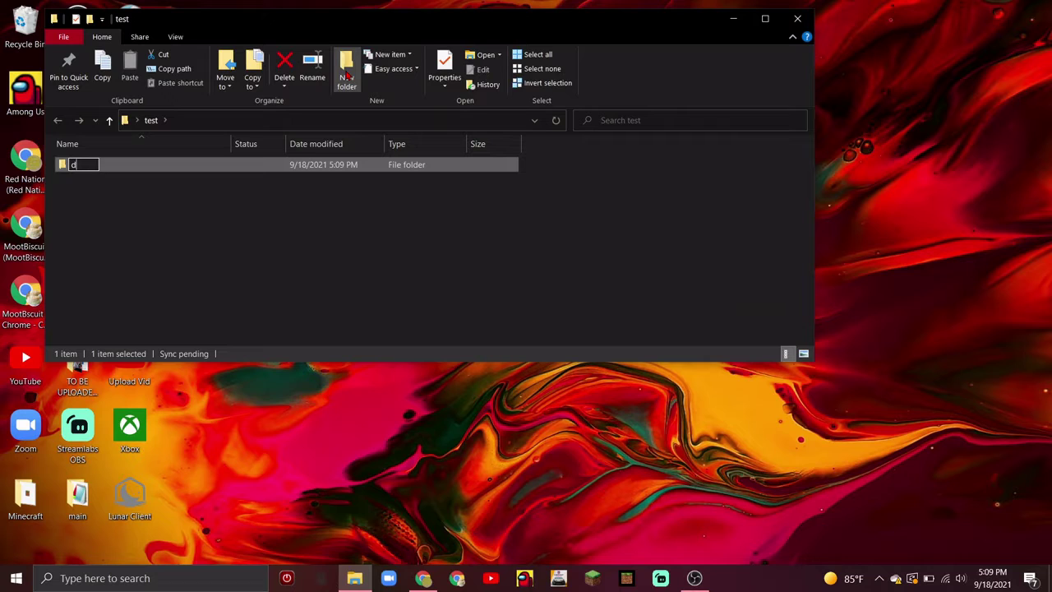
text(data)
Create a new text document and rename it to pack.mcmeta, accepting the extension change
right_click(194, 240)
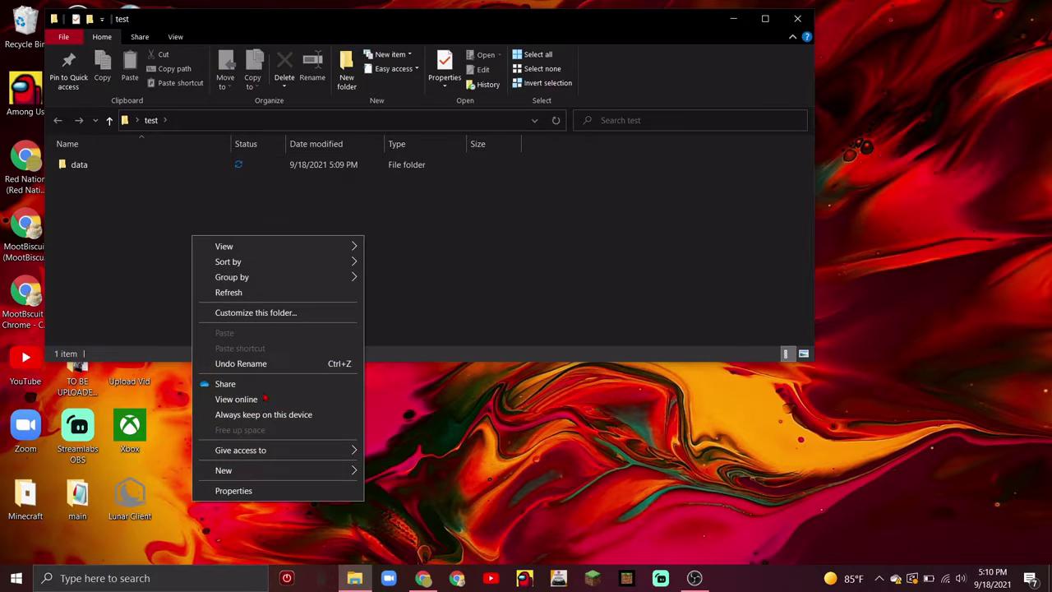
mouse_move(246, 475)
click(411, 438)
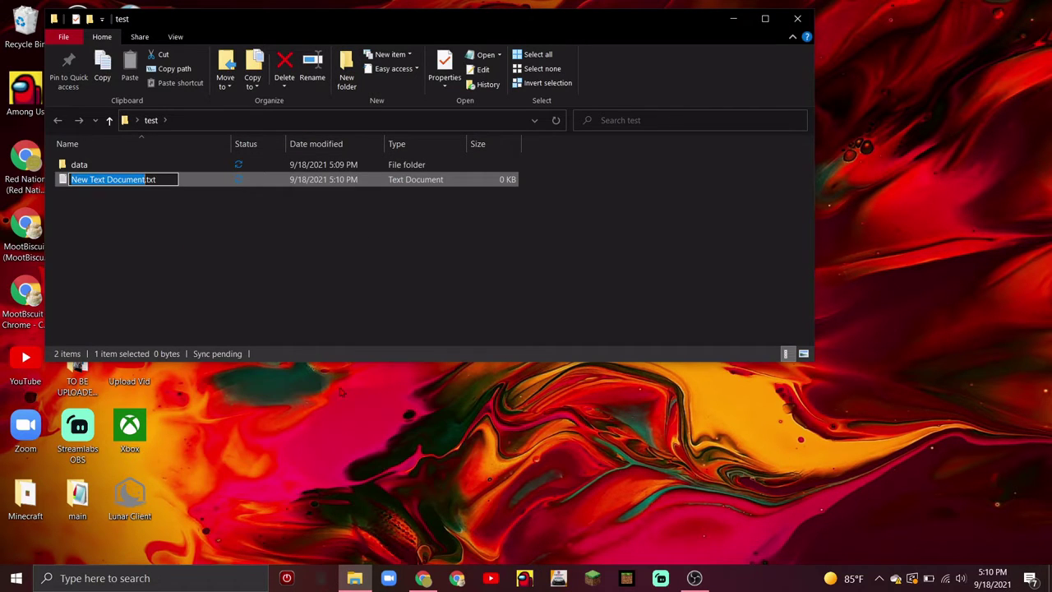
text(pack)
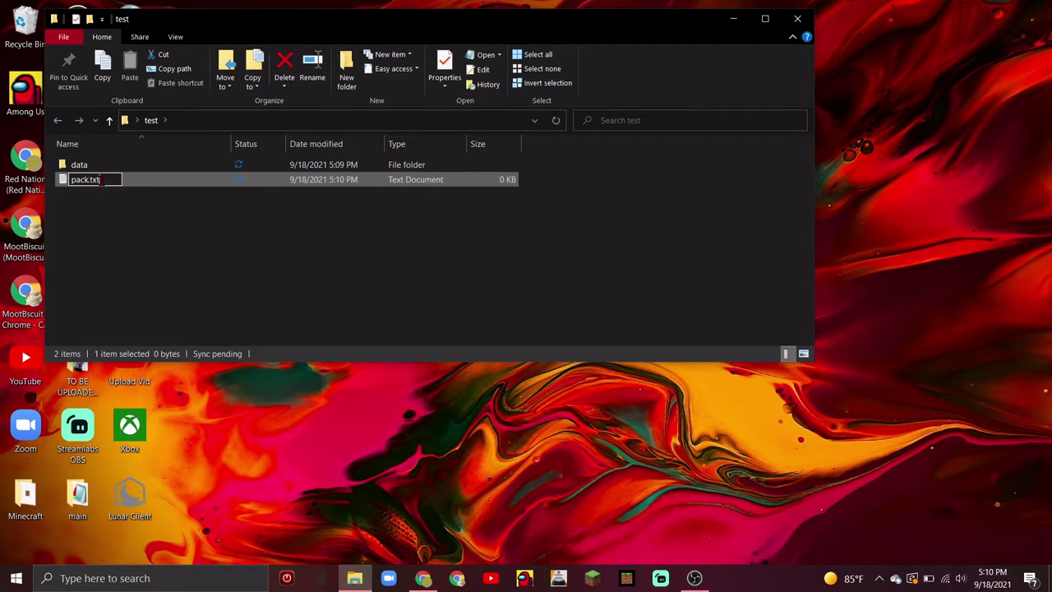
key(BackSpace)
key(BackSpace)
key(BackSpace)
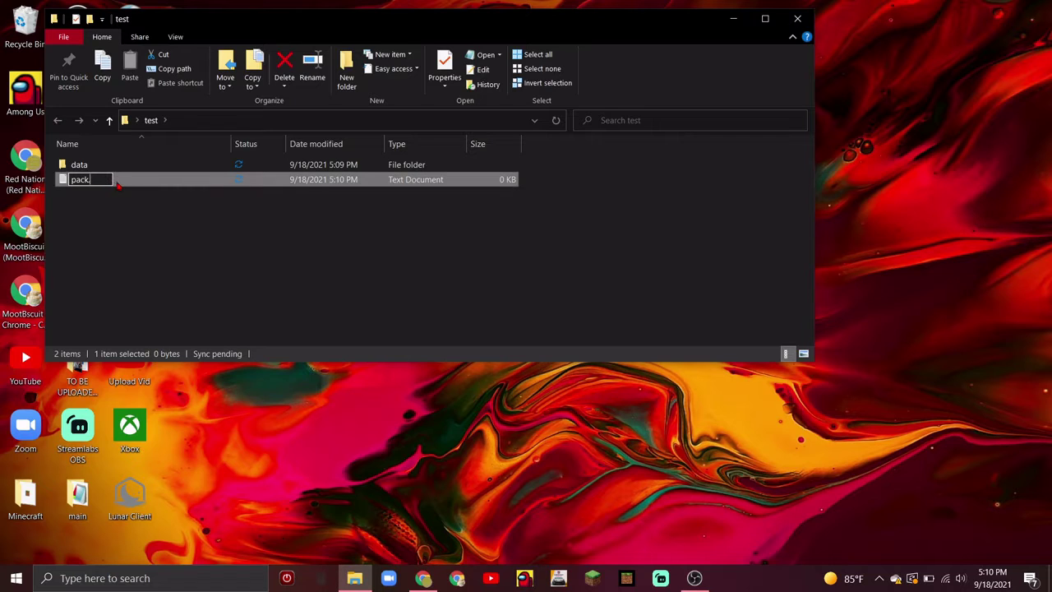
text(mcmeta)
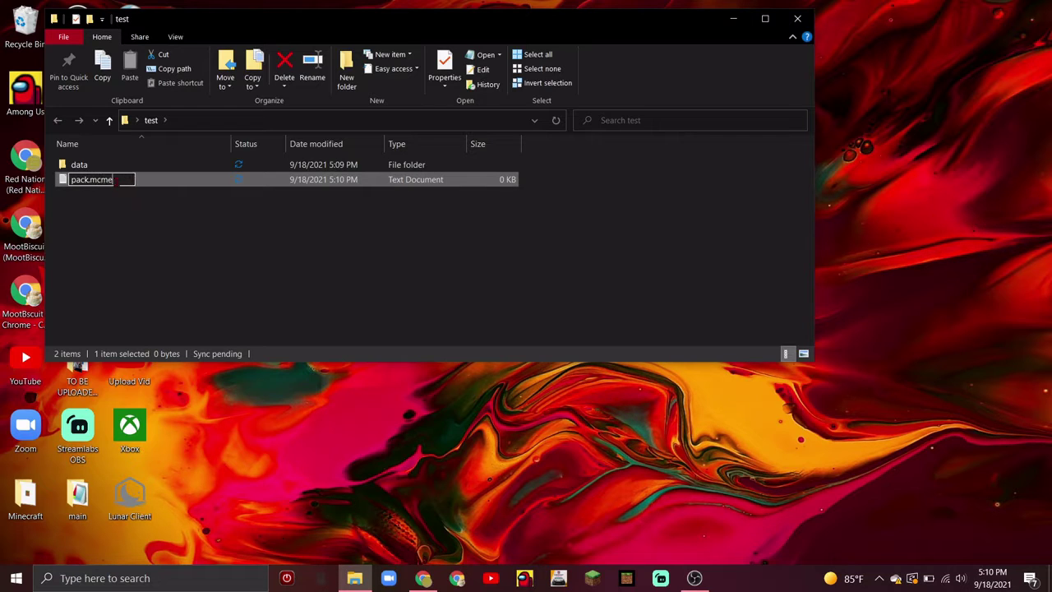
key(Return)
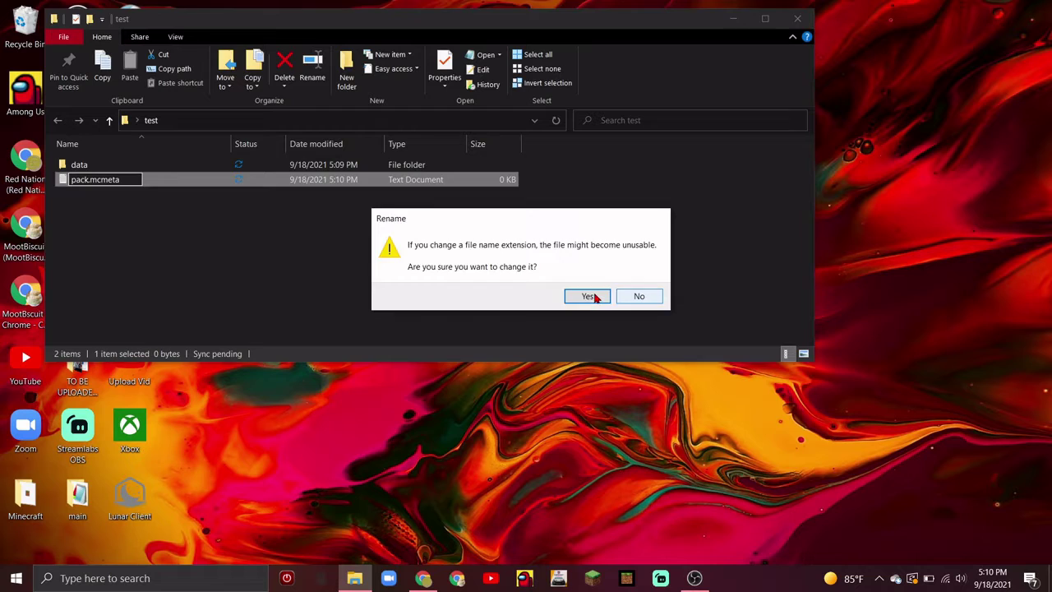
click(588, 296)
click(176, 36)
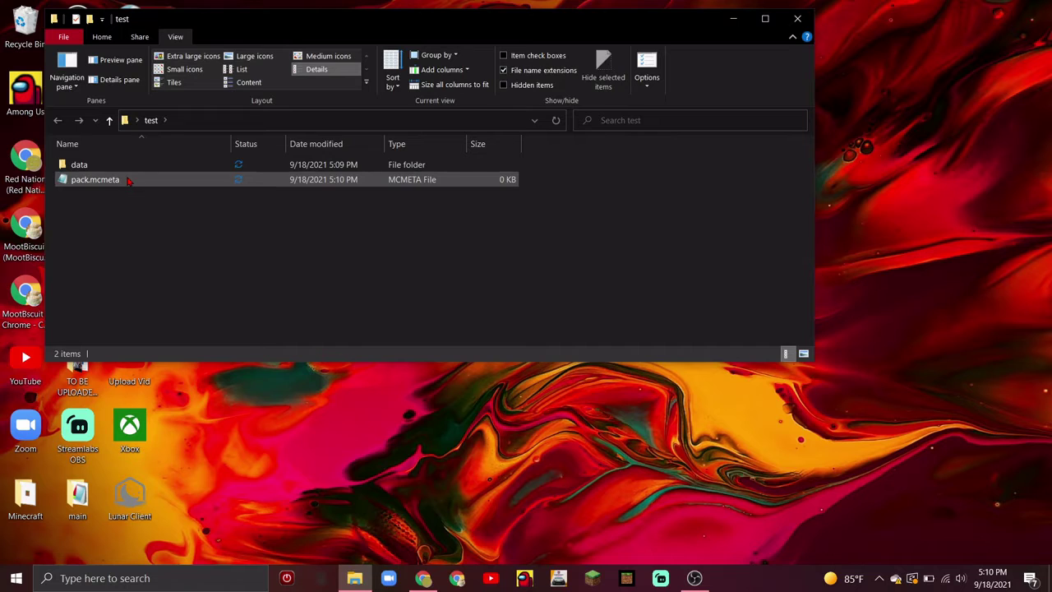
Paste the pack JSON into pack.mcmeta, set the description to 'hhi', and close Notepad
double_click(131, 180)
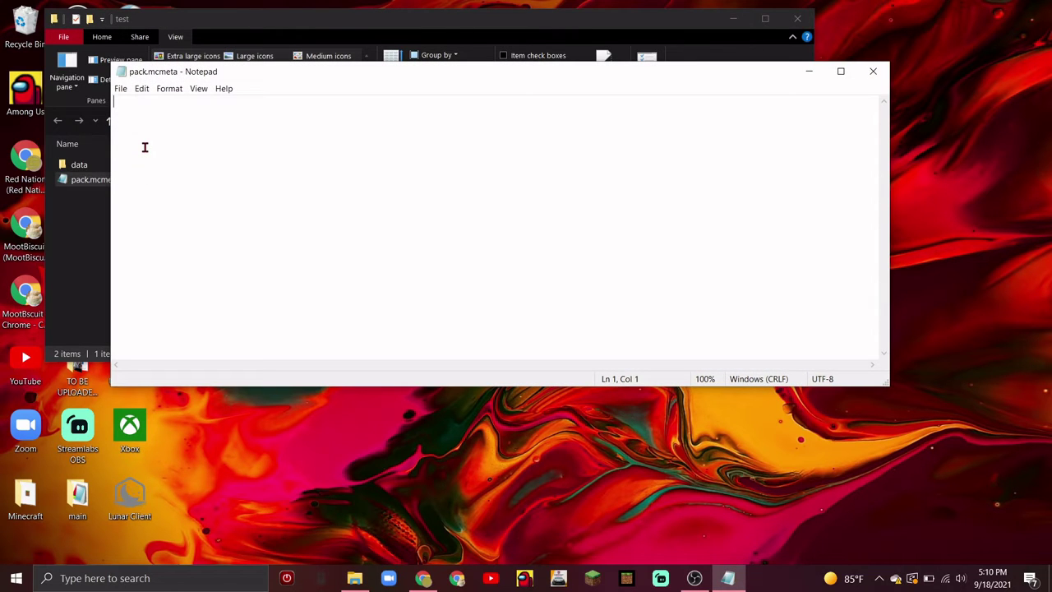
text({     "pack": {         "description": "put description here",         "pack_format": 7     } })
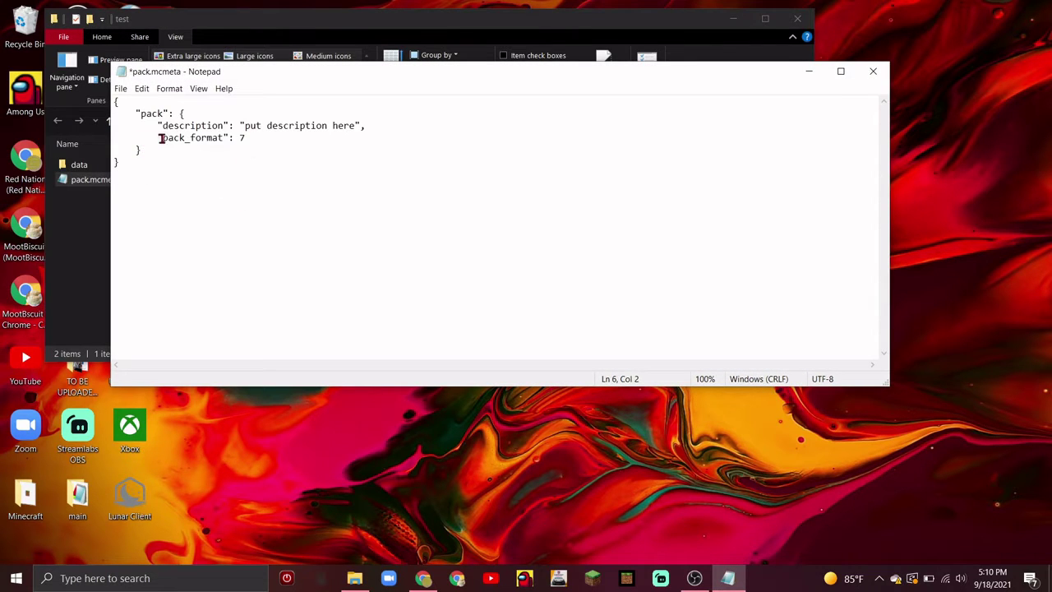
drag(245, 125, 356, 124)
key(BackSpace)
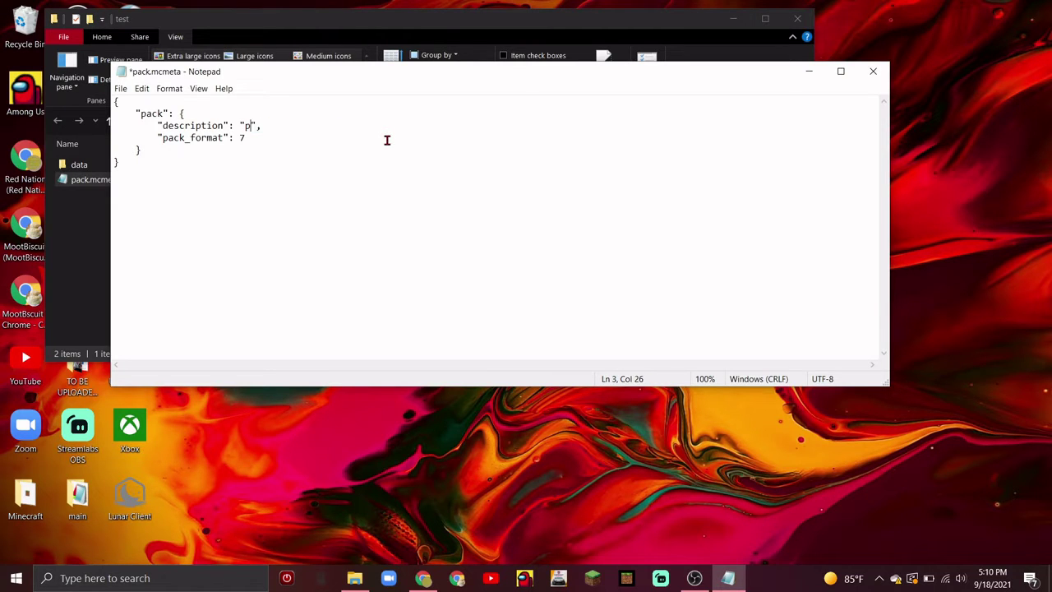
key(BackSpace)
text(hhi)
click(872, 71)
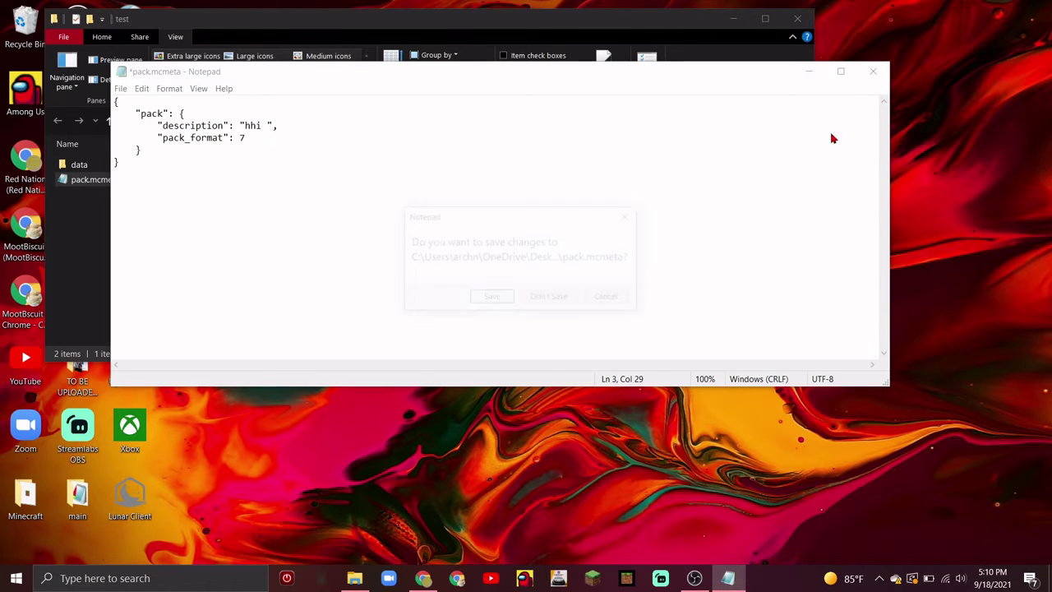
Save pack.mcmeta and create a 'test' namespace folder inside data
click(482, 298)
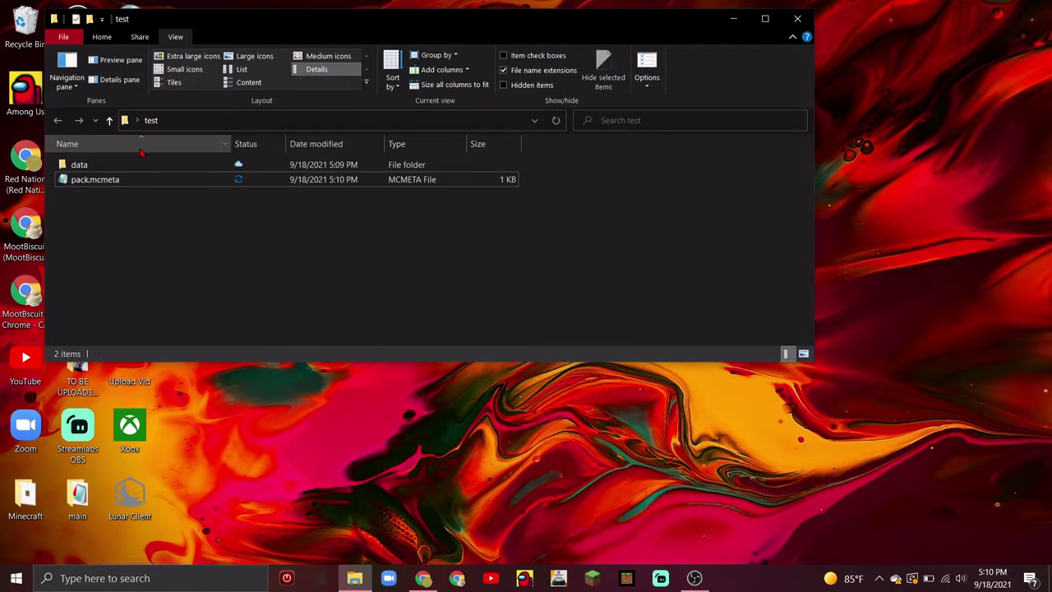
double_click(141, 163)
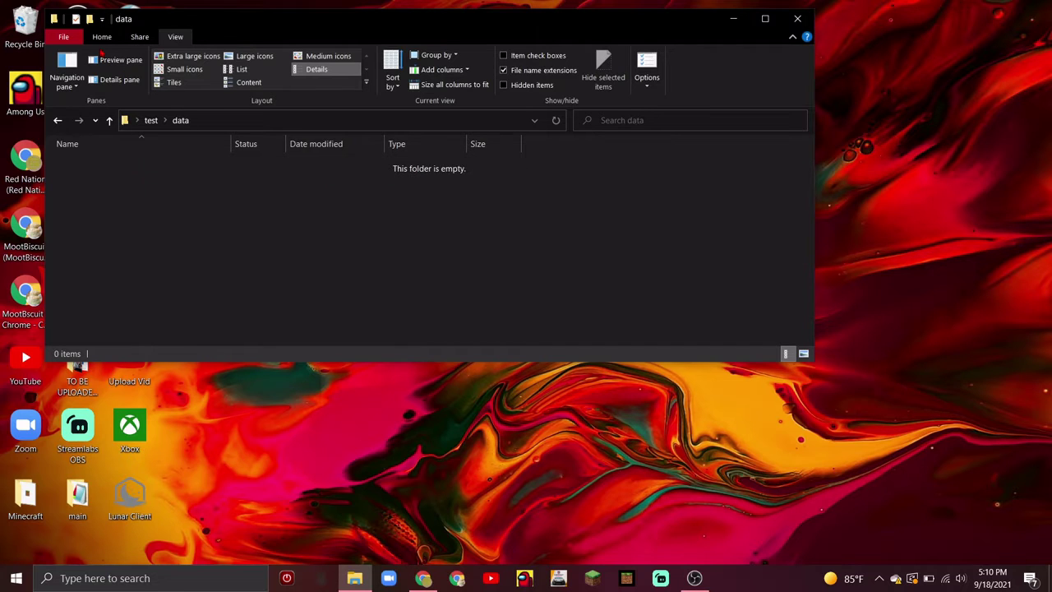
click(102, 37)
click(353, 76)
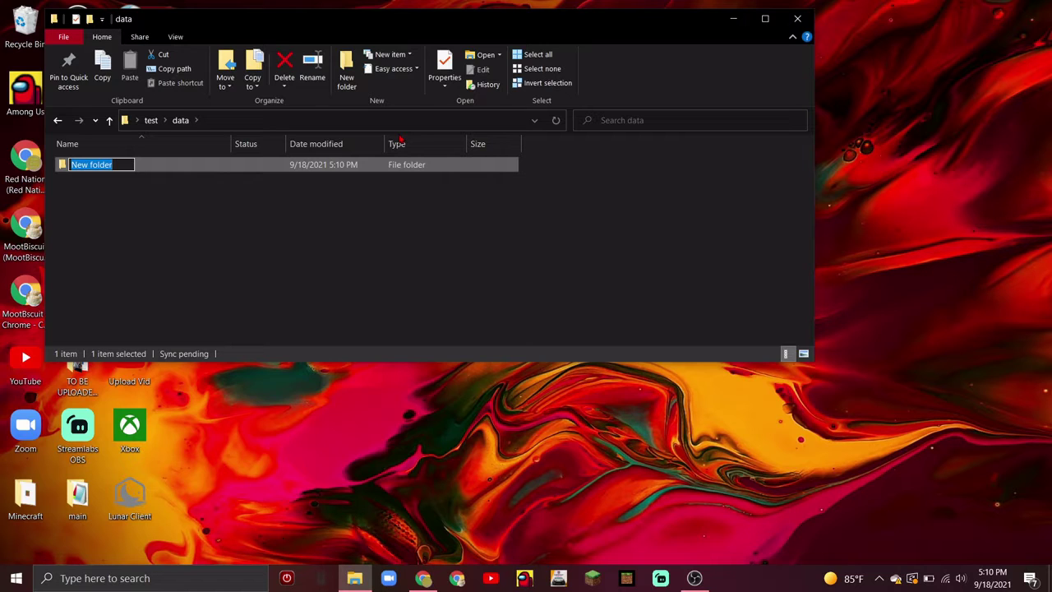
text(test)
key(Return)
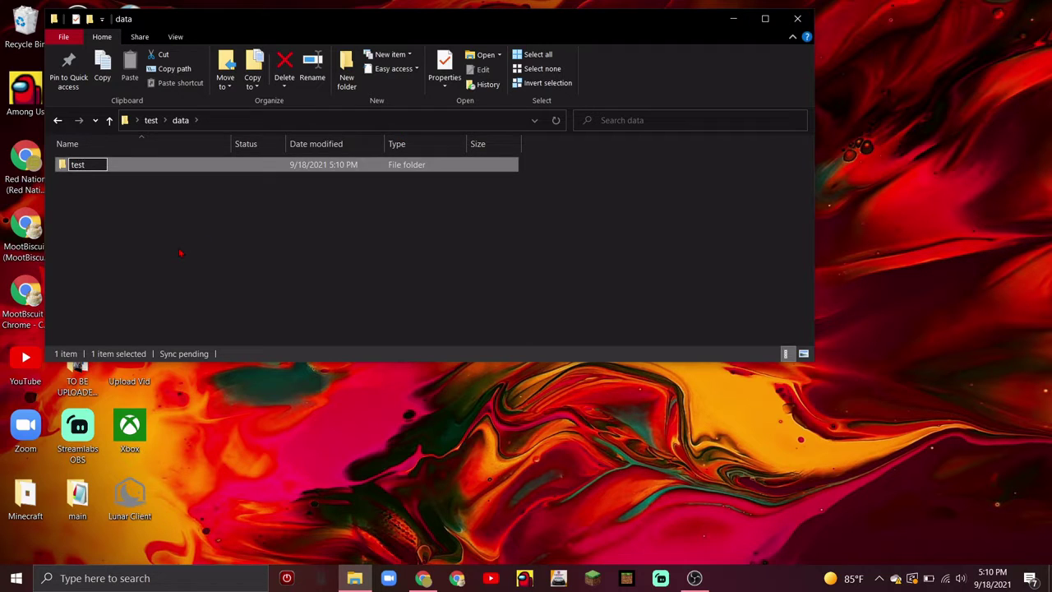
click(176, 243)
Open data/test and create an 'advancements' folder inside it
click(134, 164)
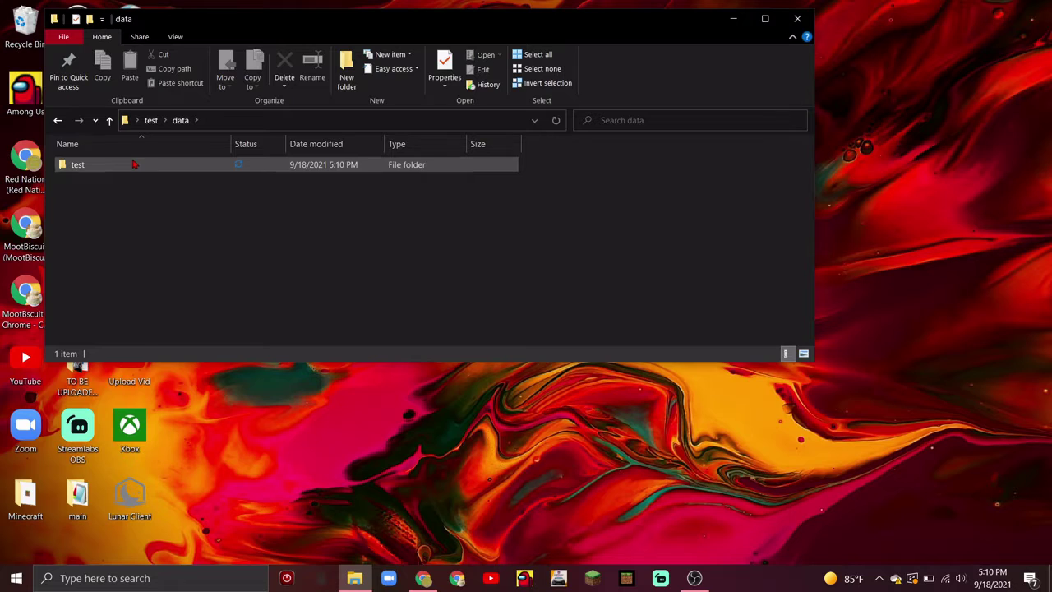
double_click(134, 165)
click(347, 82)
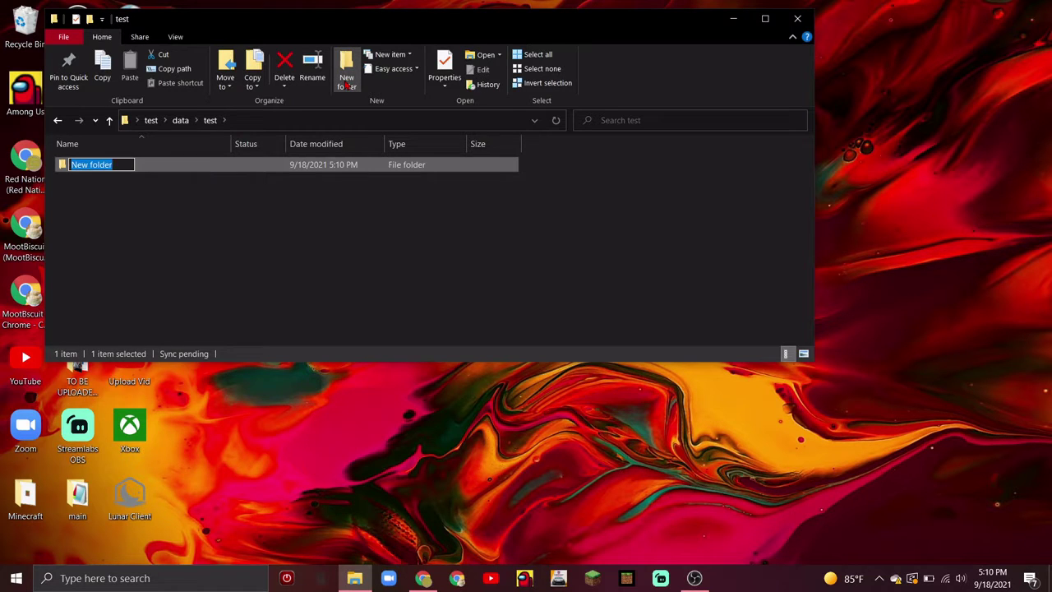
text(advancemen)
text(ts)
click(233, 235)
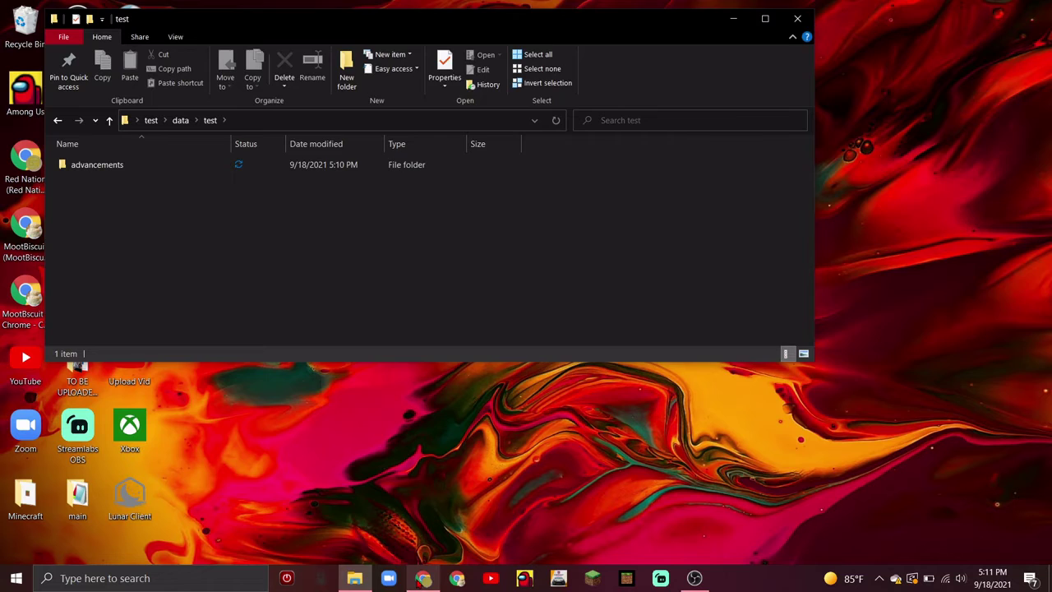
In Chrome, close the Spotify and OBS tabs, maximize, and type 'mis' in the address bar
click(422, 578)
click(685, 19)
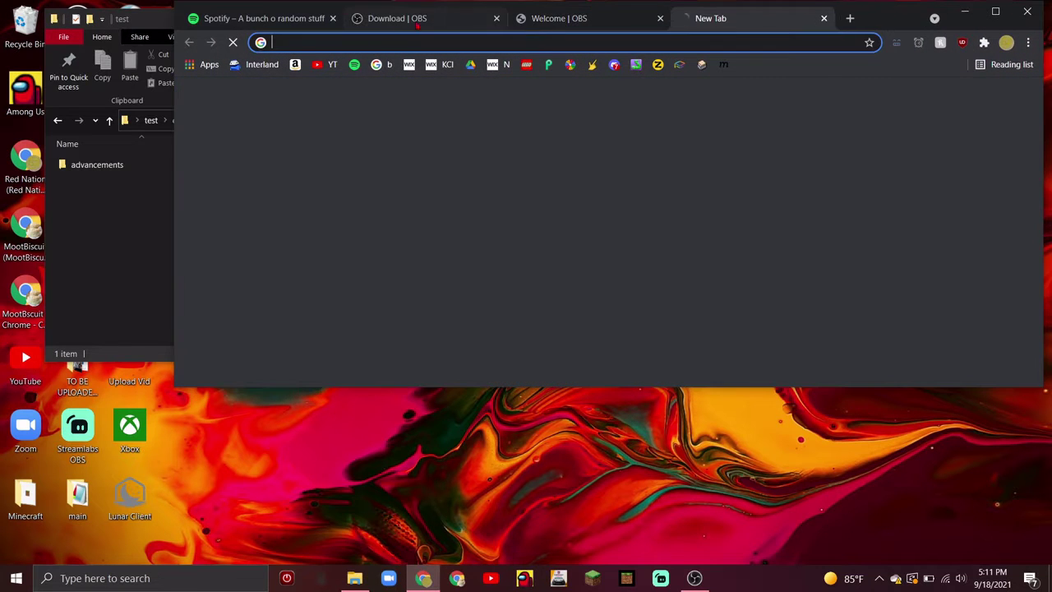
click(333, 19)
click(333, 18)
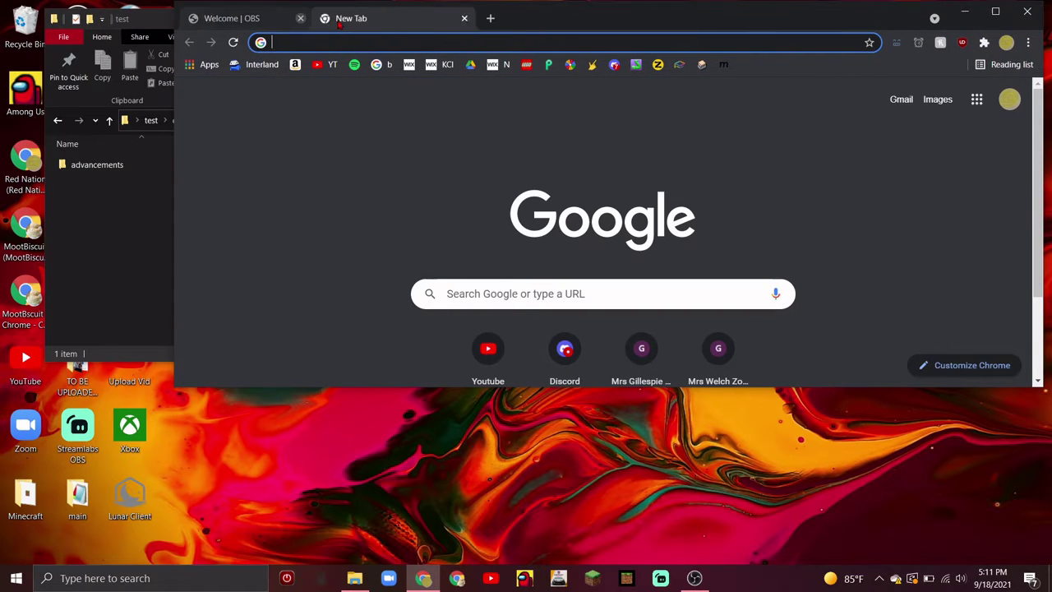
click(333, 18)
double_click(462, 25)
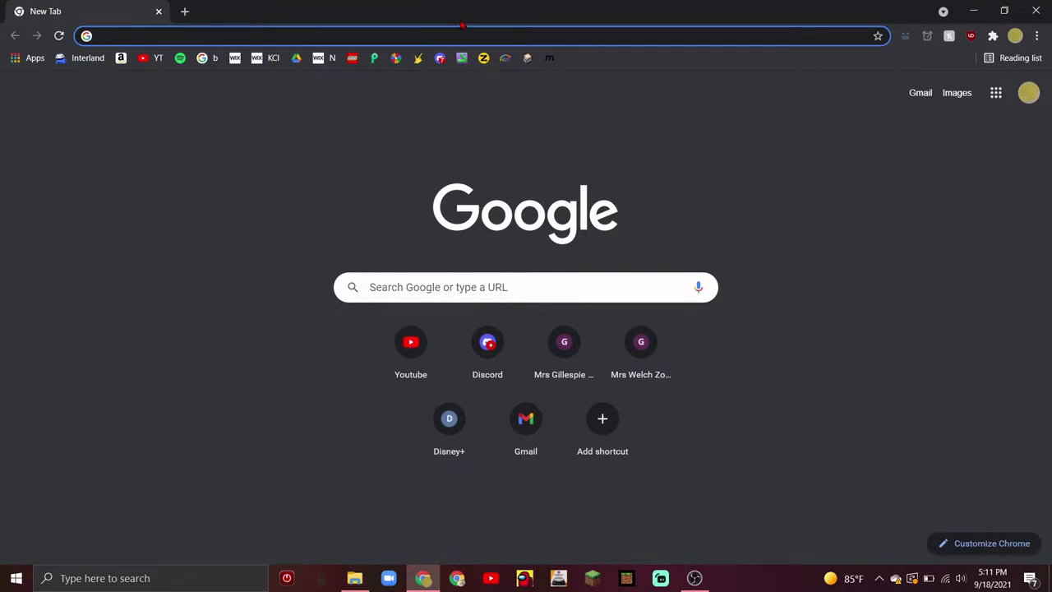
text(misode.github.io/advancement/)
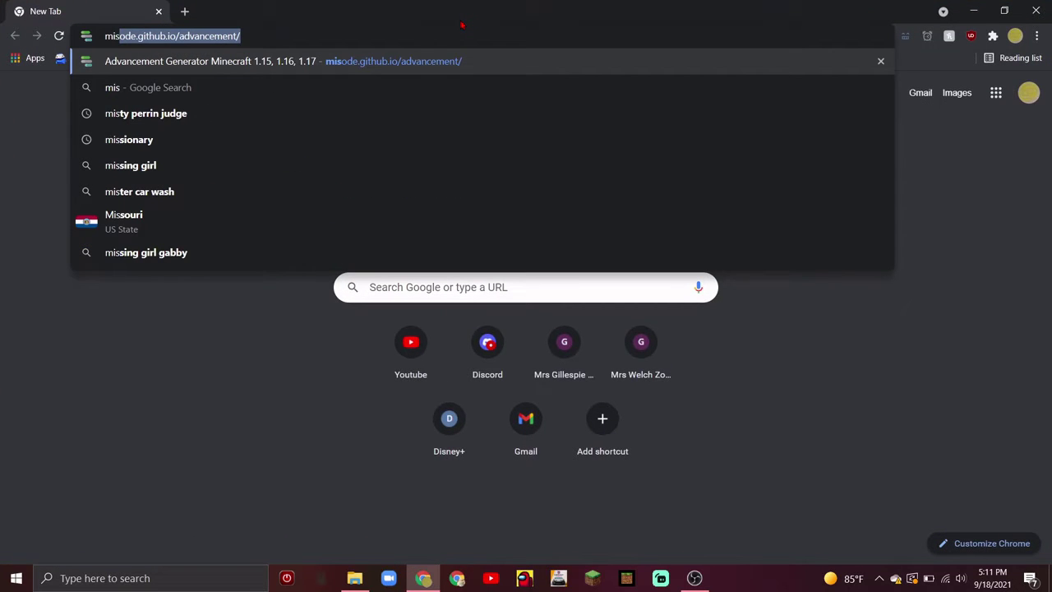
Open the Advancement Generator and add a display with the minecraft:stone icon
click(220, 67)
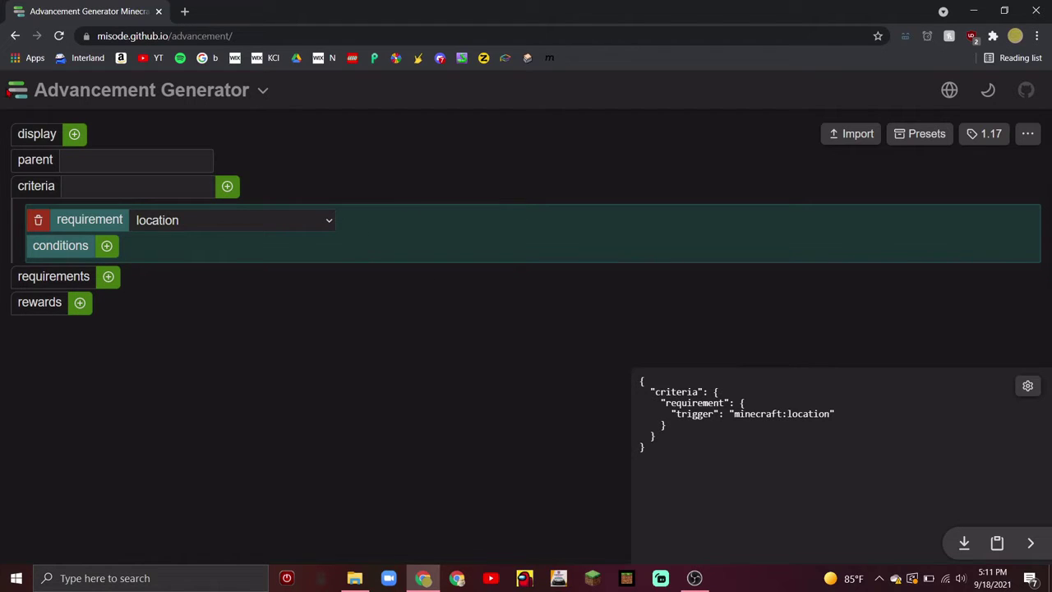
click(73, 136)
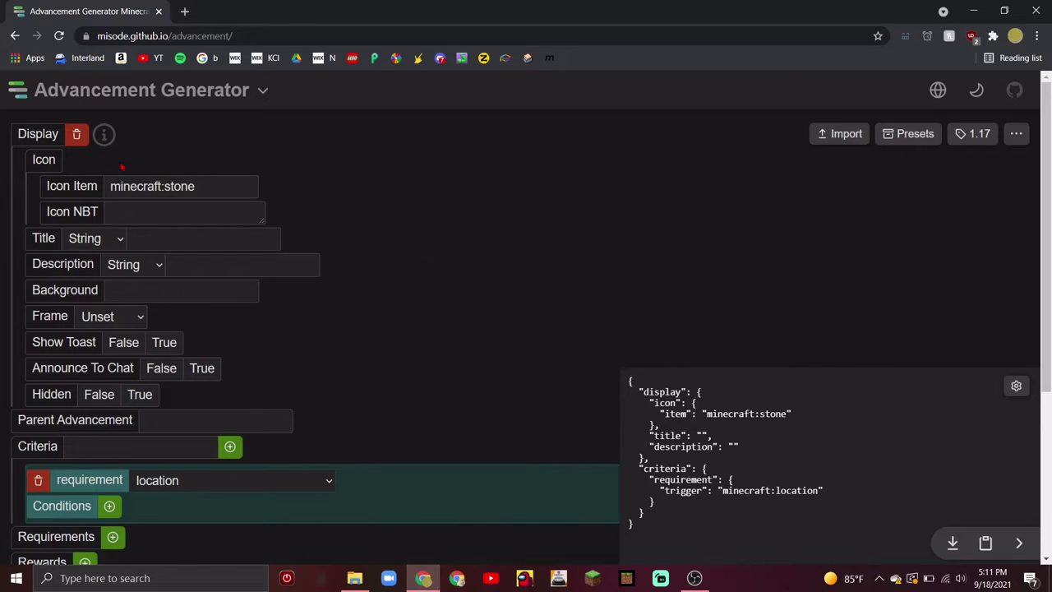
click(197, 186)
key(BackSpace)
key(BackSpace)
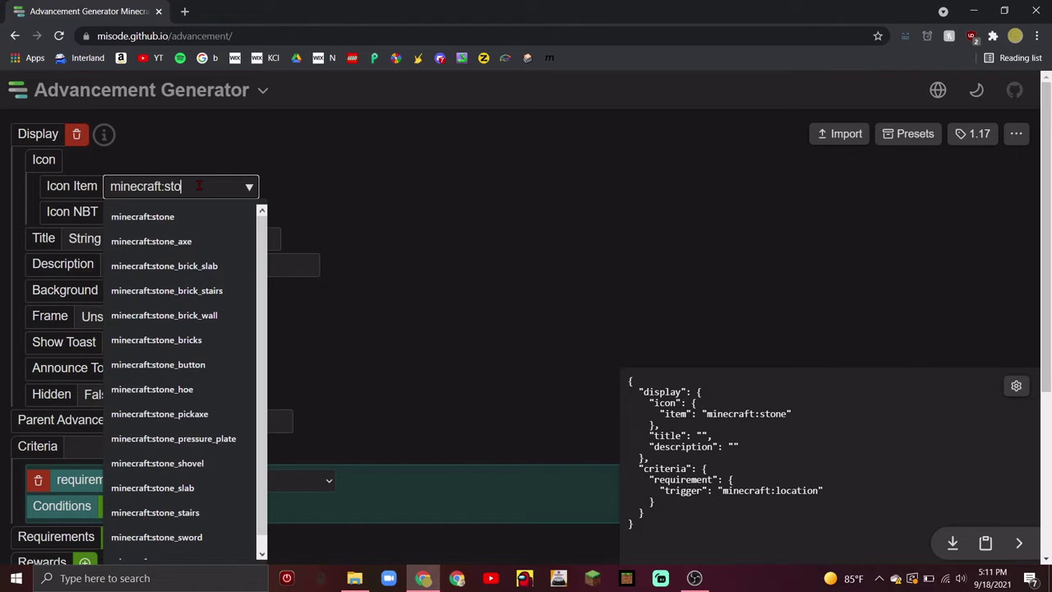
text(ne)
click(351, 194)
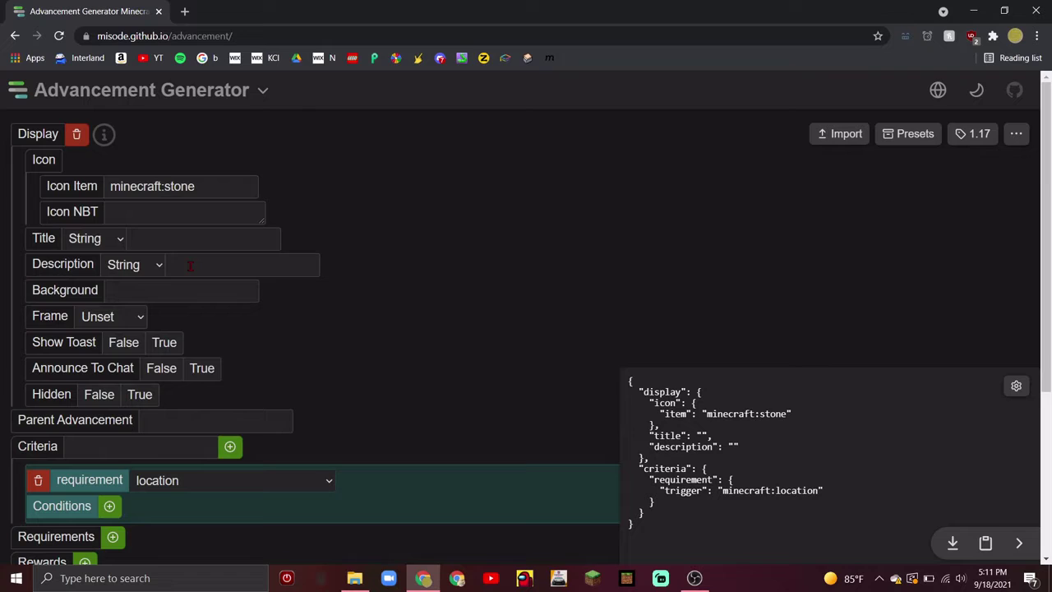
Set title 'Root', description 'hi', toast and chat announcement off, and hidden on
click(137, 234)
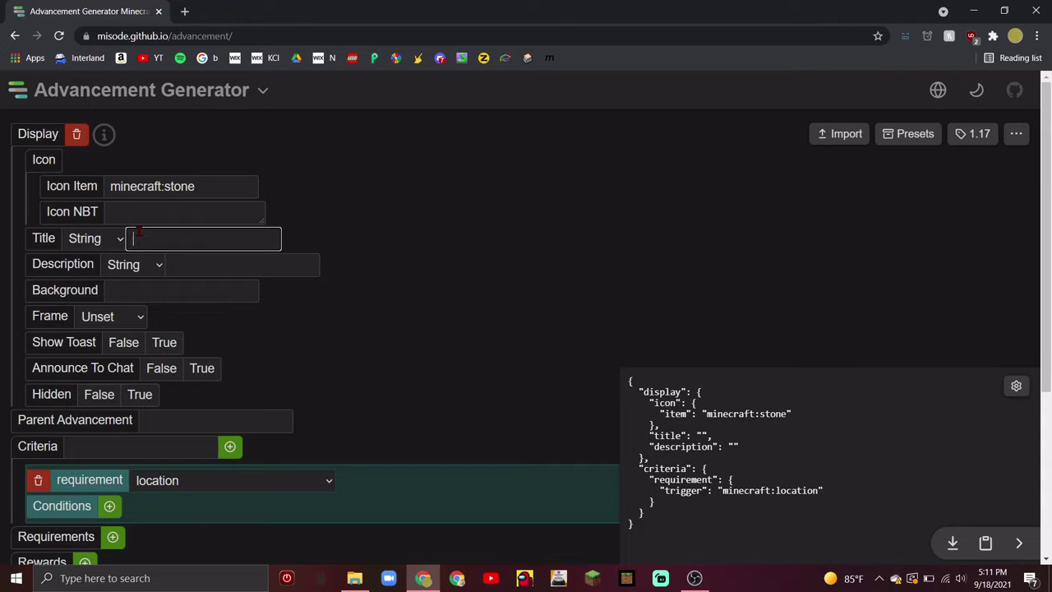
text(Root)
click(193, 261)
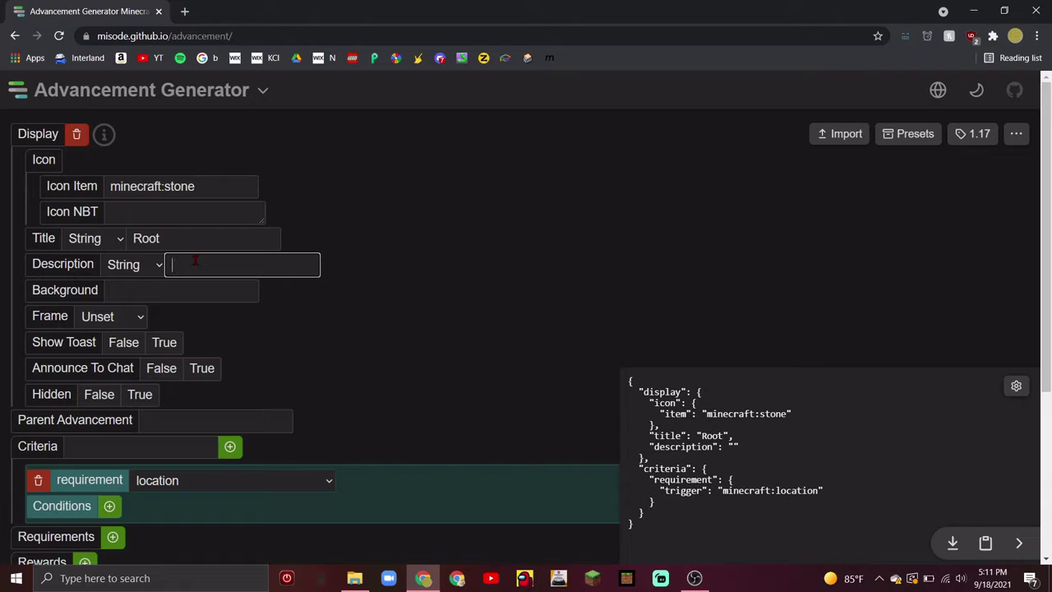
text(hi)
click(123, 347)
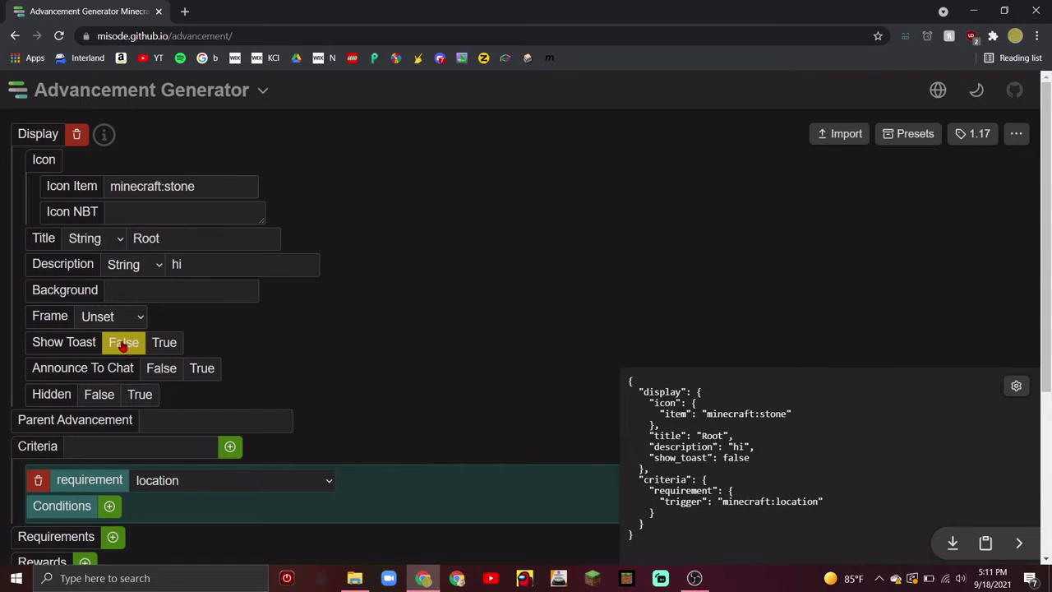
click(161, 370)
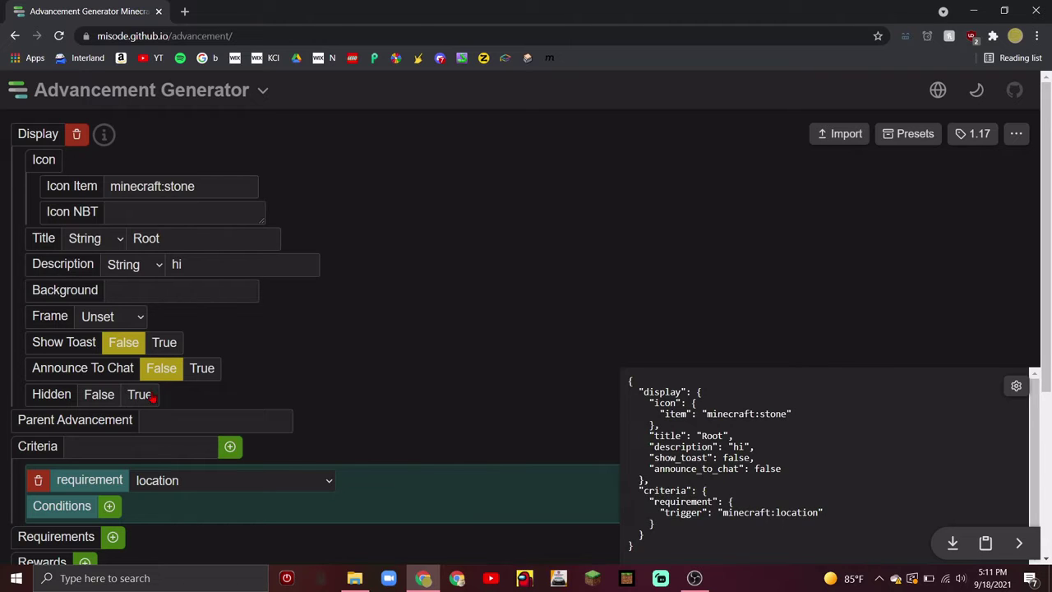
click(151, 396)
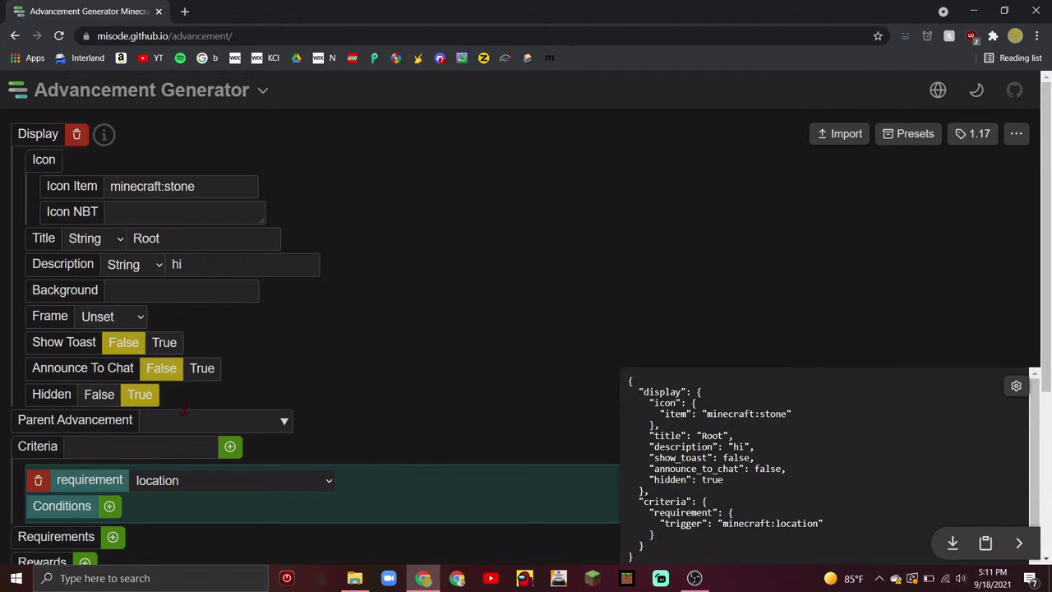
Set the requirement criterion's trigger to minecraft:tick
scroll(184, 411, down, 1)
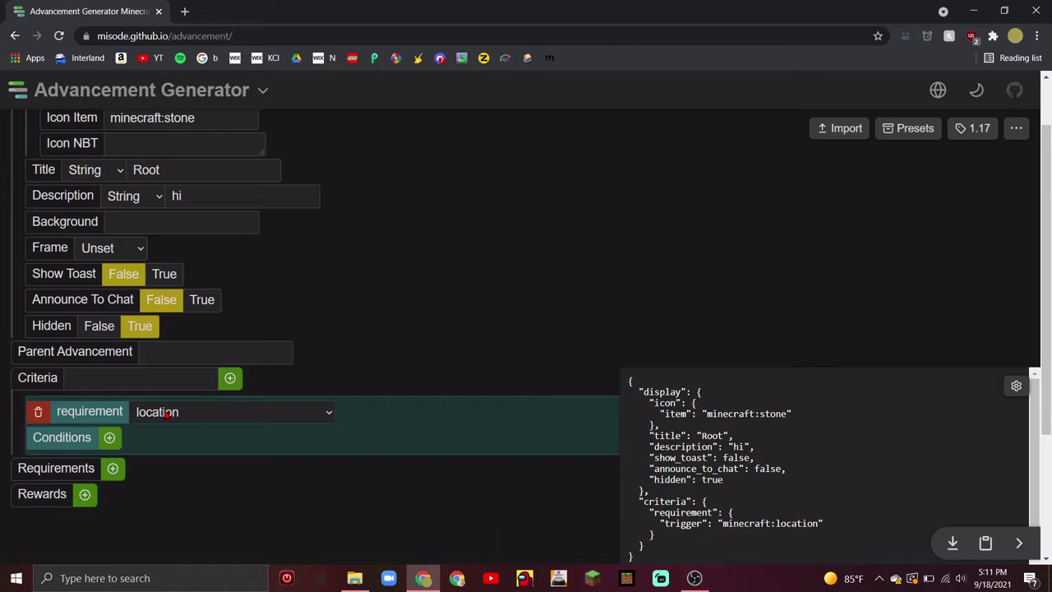
click(163, 416)
scroll(182, 362, down, 1)
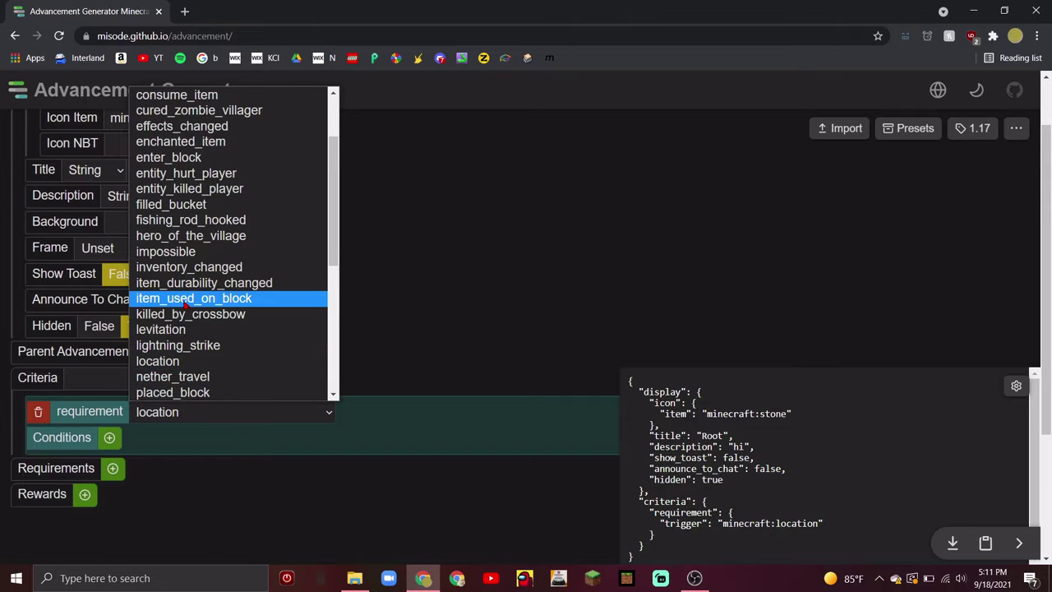
scroll(187, 266, up, 1)
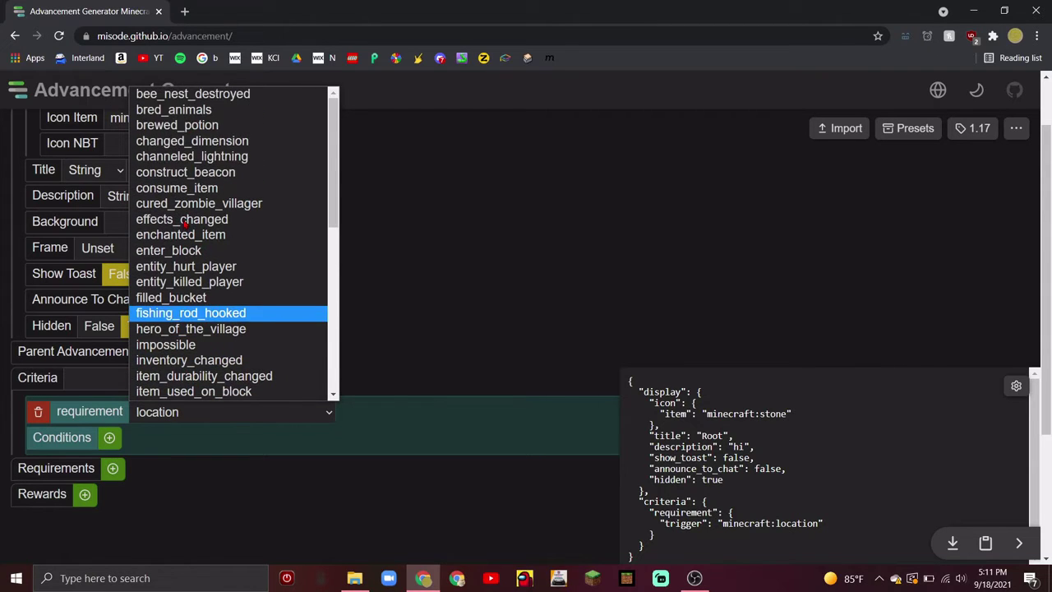
scroll(187, 265, down, 1)
scroll(186, 265, down, 4)
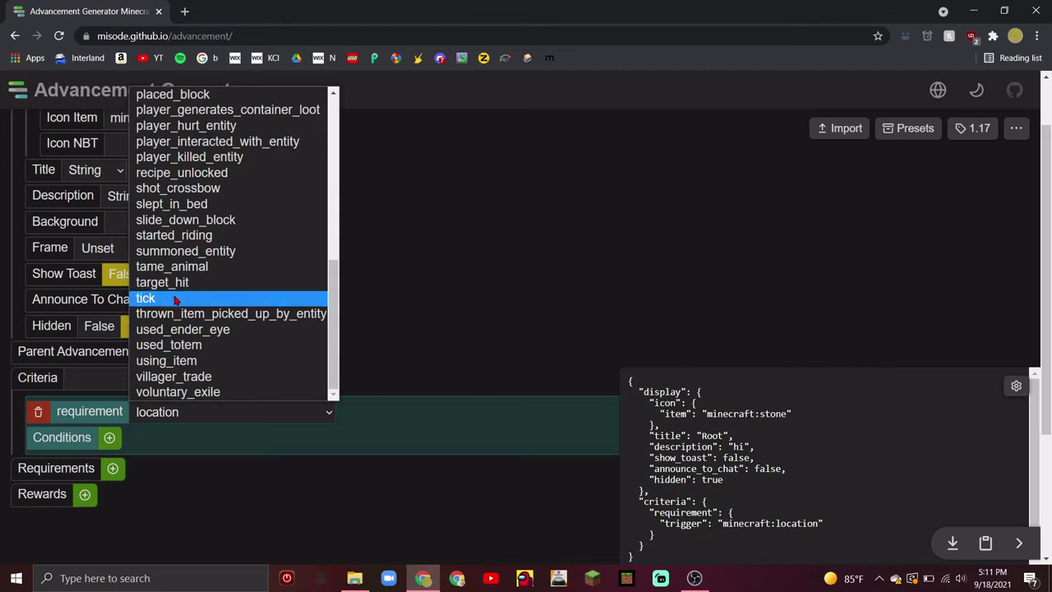
click(164, 300)
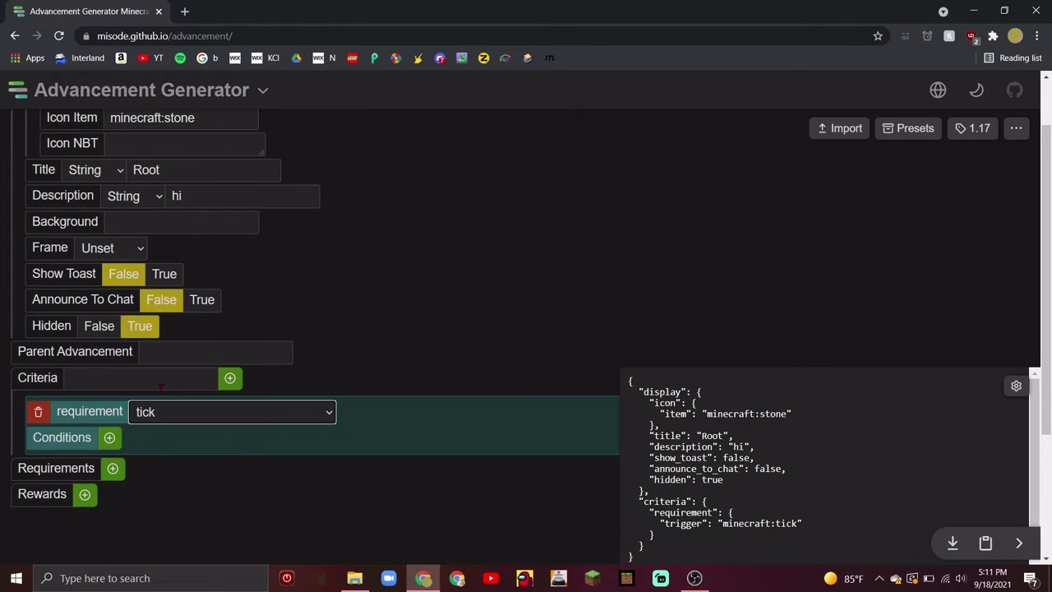
scroll(160, 389, up, 1)
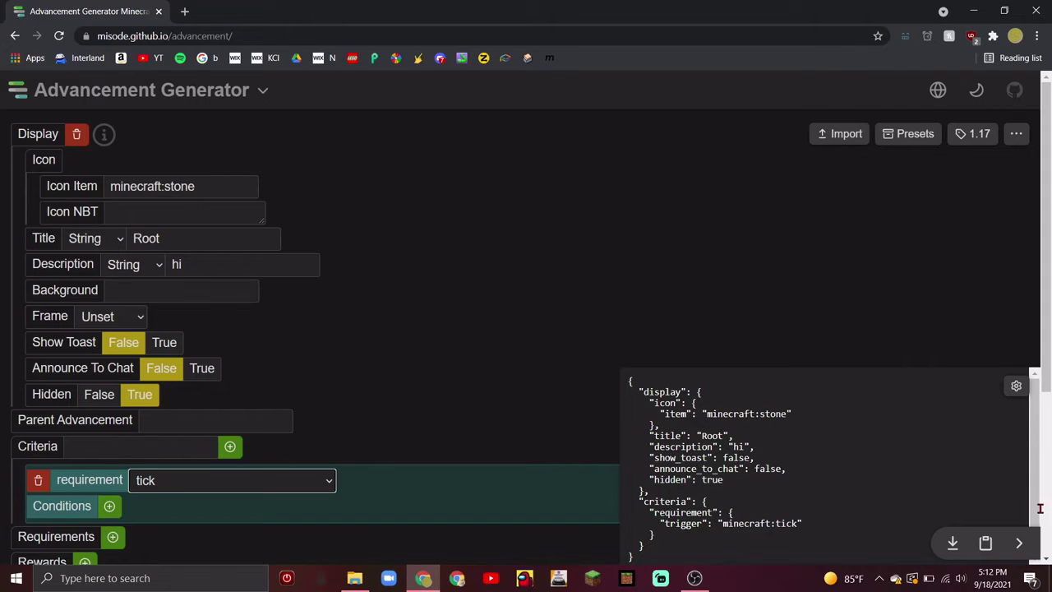
Download the advancement JSON and shrink the browser to reveal Explorer
click(953, 549)
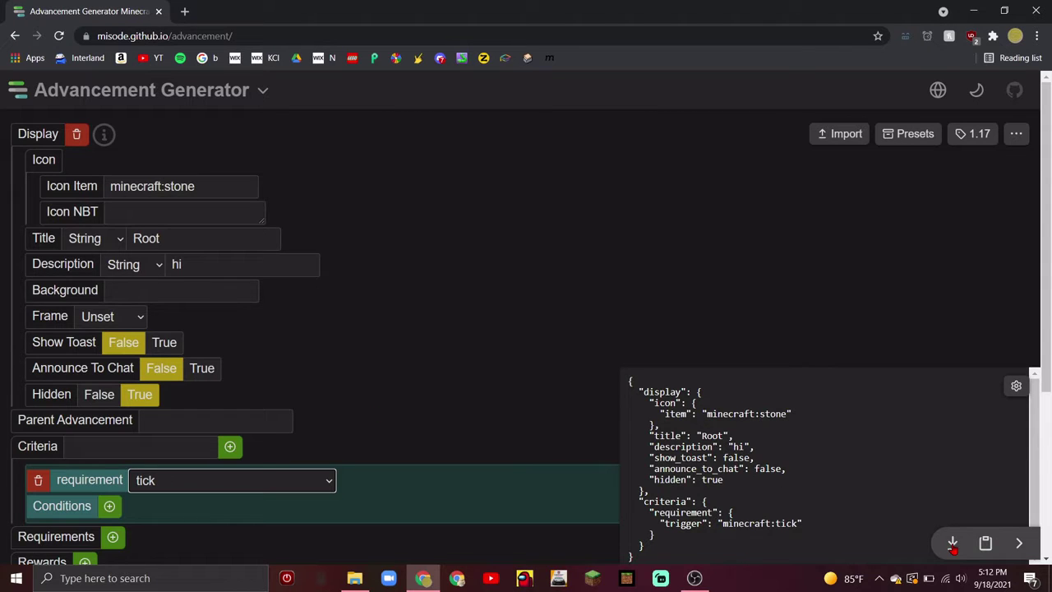
double_click(713, 22)
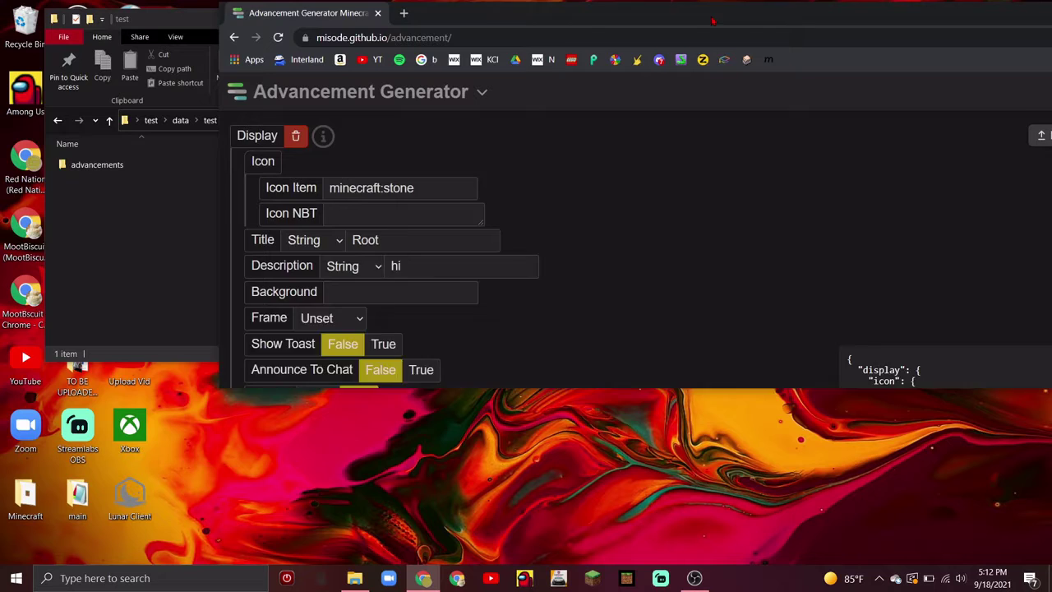
mouse_move(713, 22)
mouse_down()
mouse_move(750, 34)
mouse_move(774, 70)
mouse_up()
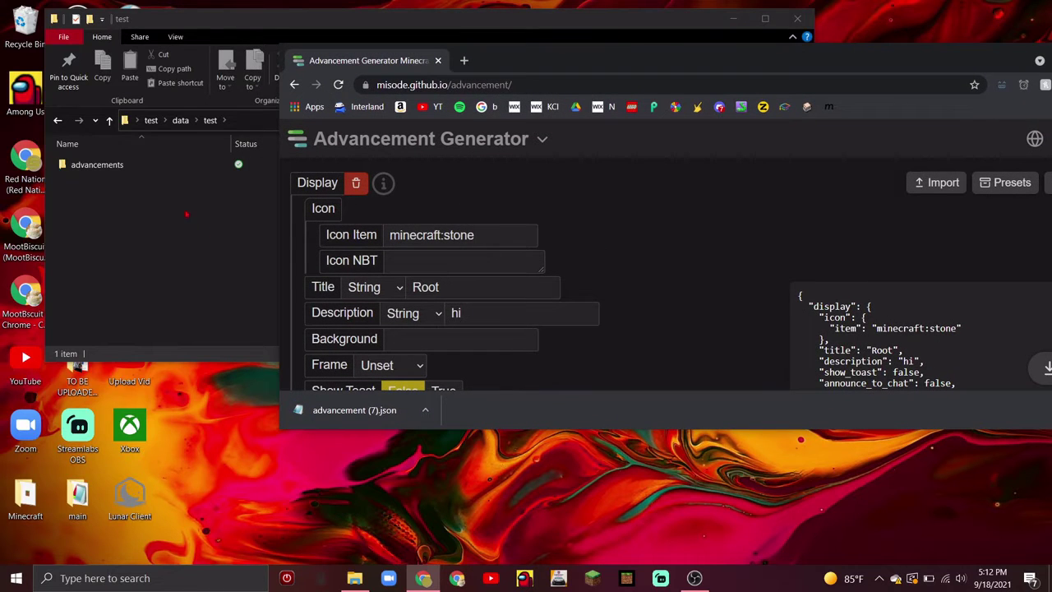
Rename the downloaded file to root.json and move it into the advancements folder
mouse_move(338, 411)
mouse_down()
mouse_move(310, 511)
mouse_move(341, 499)
mouse_up()
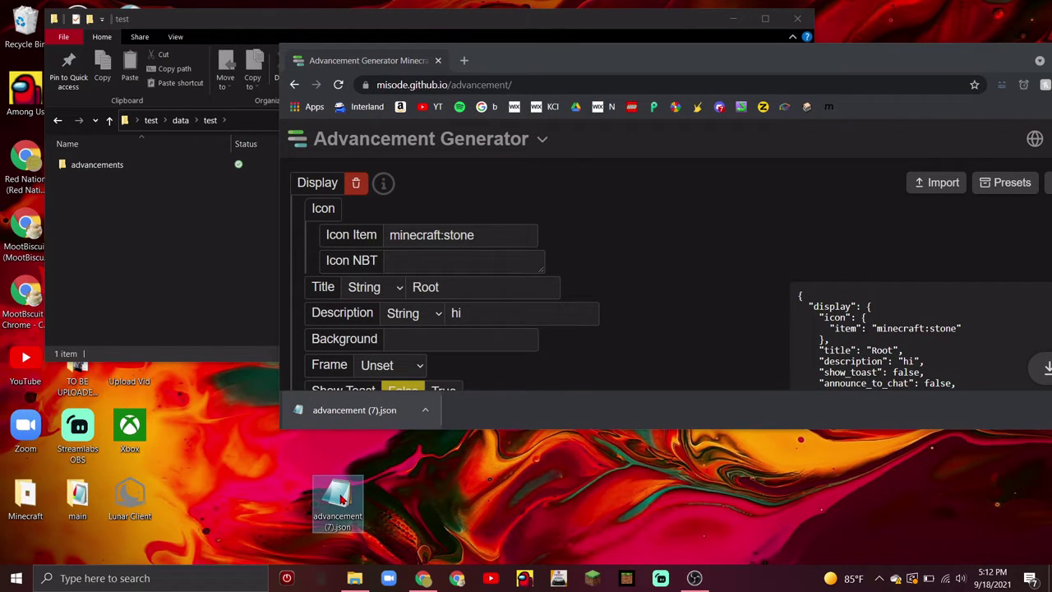
click(341, 500)
text(root.)
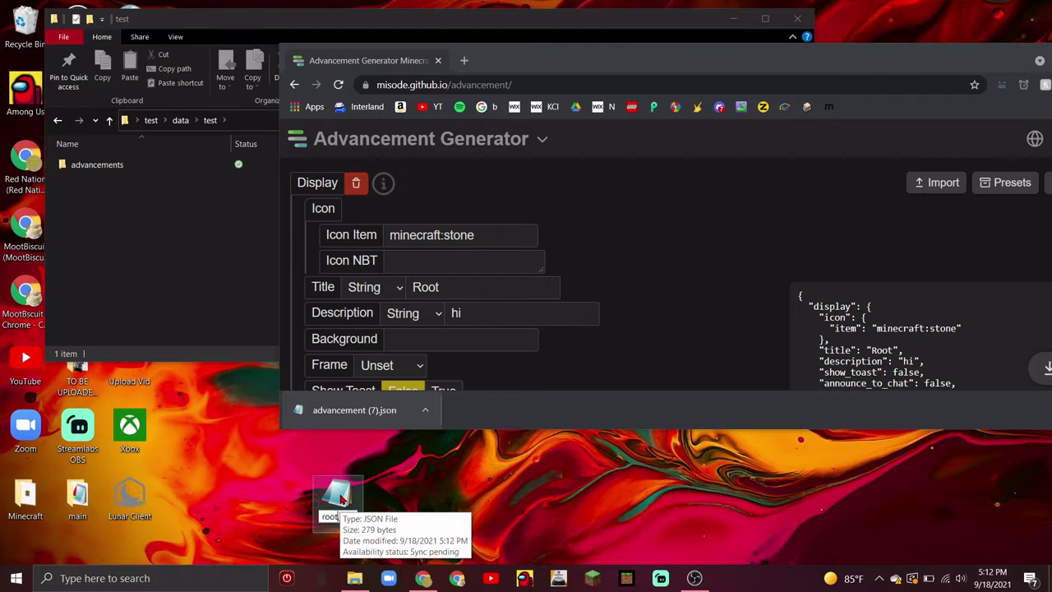
key(Return)
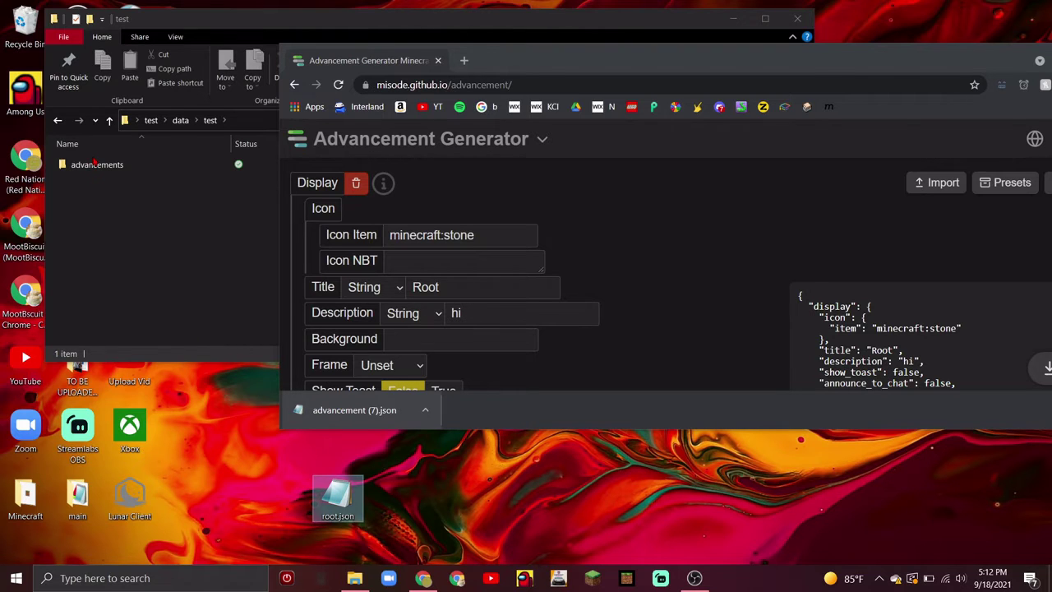
double_click(123, 165)
mouse_move(338, 498)
mouse_down()
mouse_move(246, 255)
mouse_move(241, 265)
mouse_up()
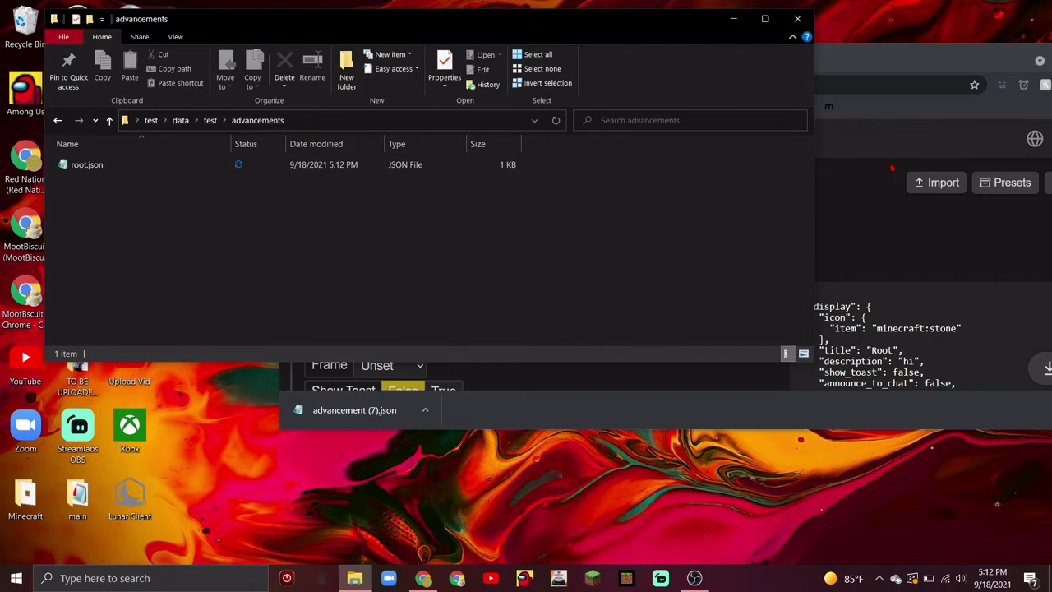
Reset the advancement and add a display with a minecraft:acacia_boat icon
mouse_move(864, 58)
mouse_down()
mouse_move(682, 12)
mouse_move(682, 3)
mouse_up()
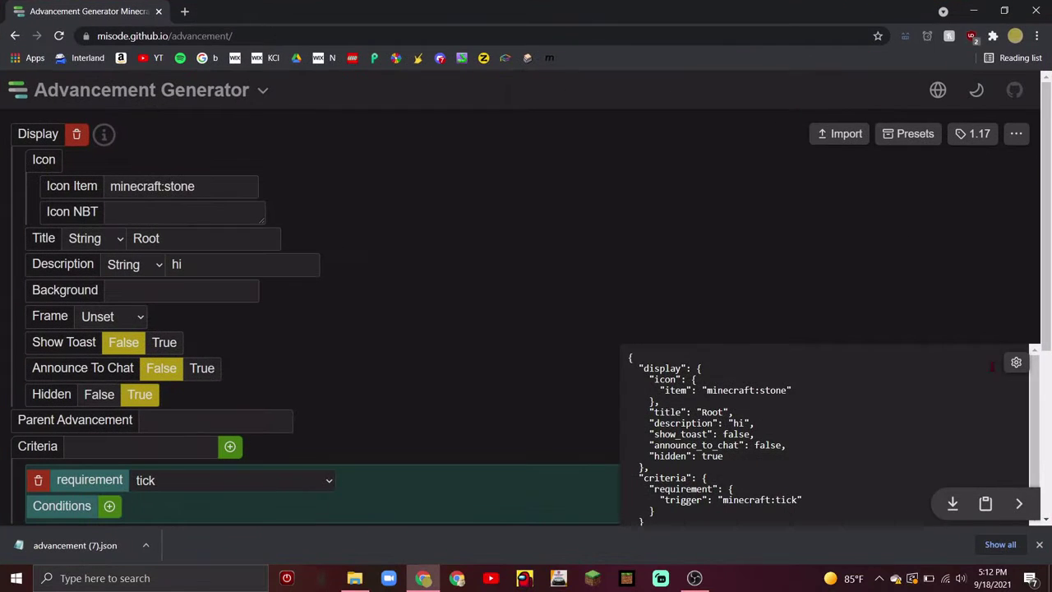
click(1038, 544)
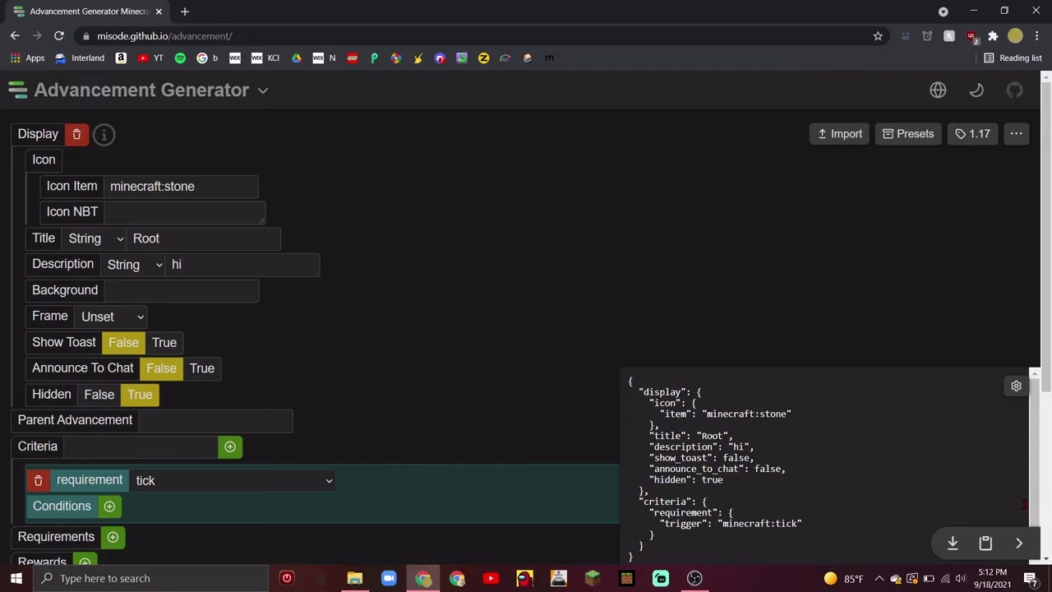
click(1017, 135)
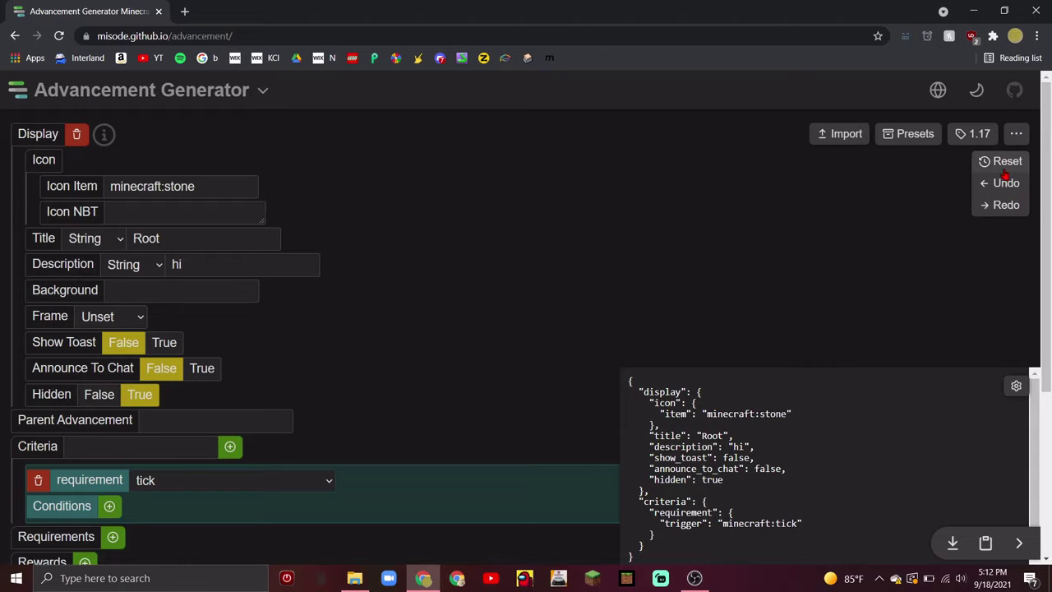
click(999, 164)
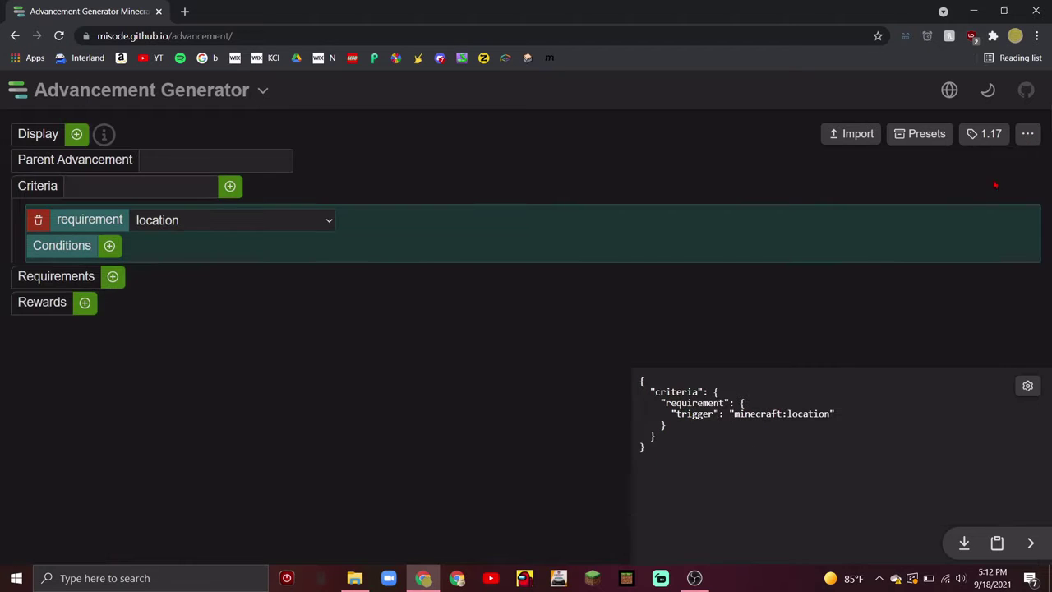
click(78, 135)
click(206, 187)
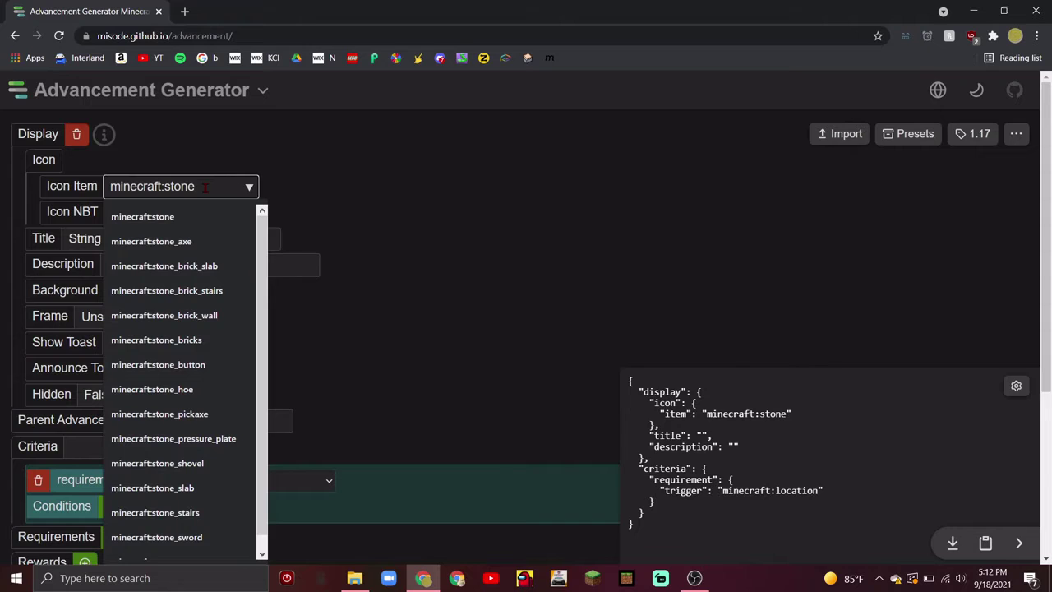
key(BackSpace)
key(BackSpace)
key(BackSpace)
key(BackSpace)
key(BackSpace)
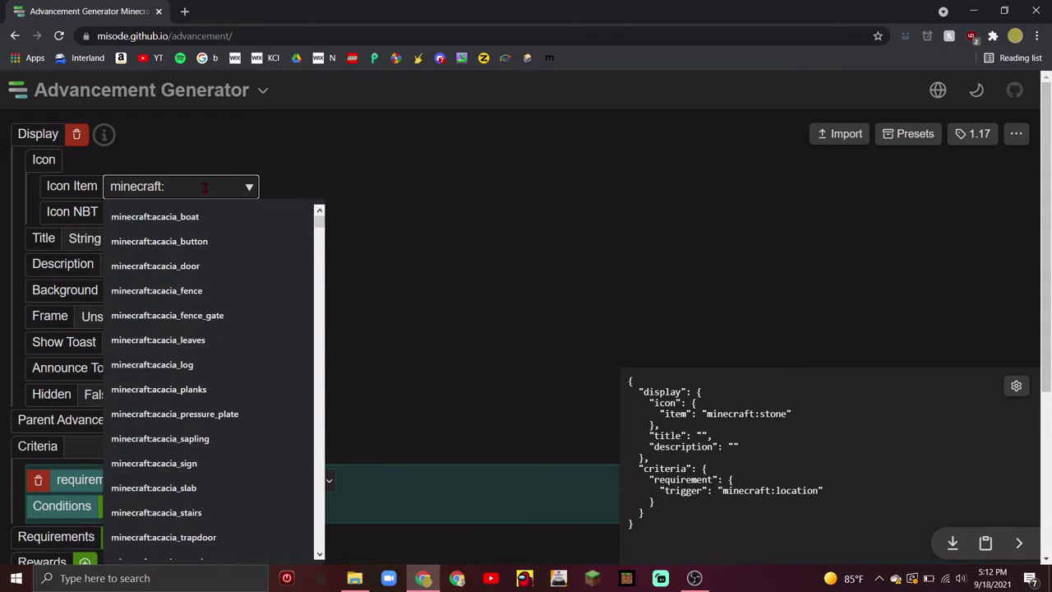
click(206, 216)
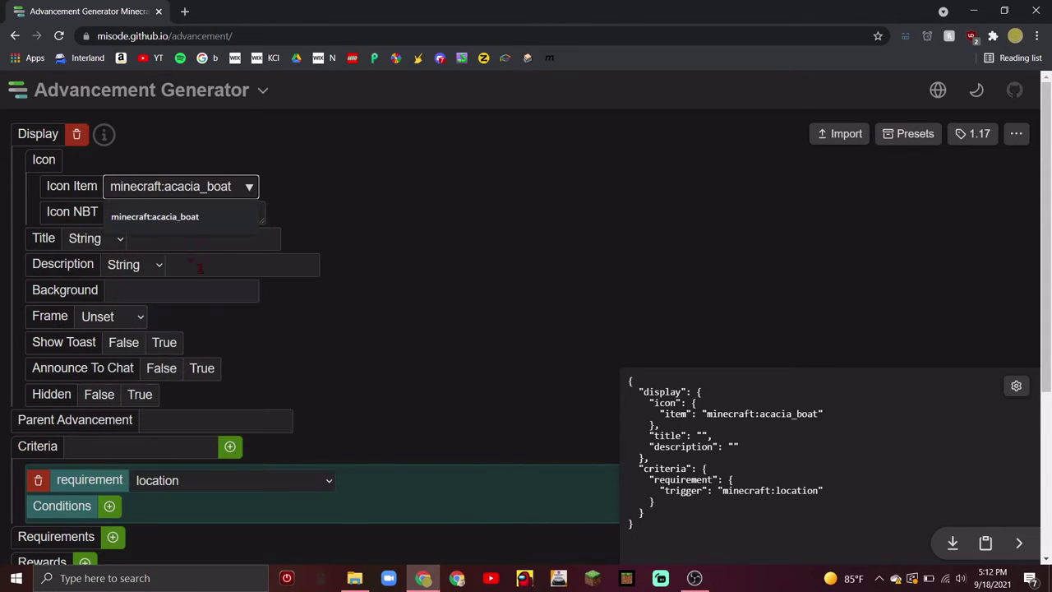
Title the advancement 'wateves pops' with description '(none needed)'
click(164, 240)
text(wa)
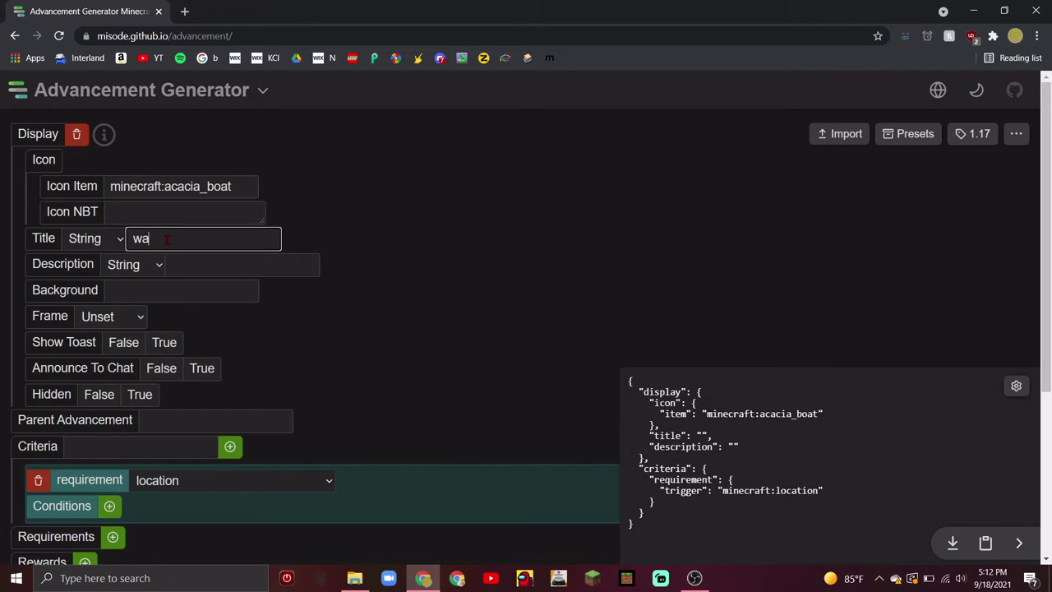
text(teves pos)
text(p)
key(BackSpace)
key(BackSpace)
text(ps)
click(214, 264)
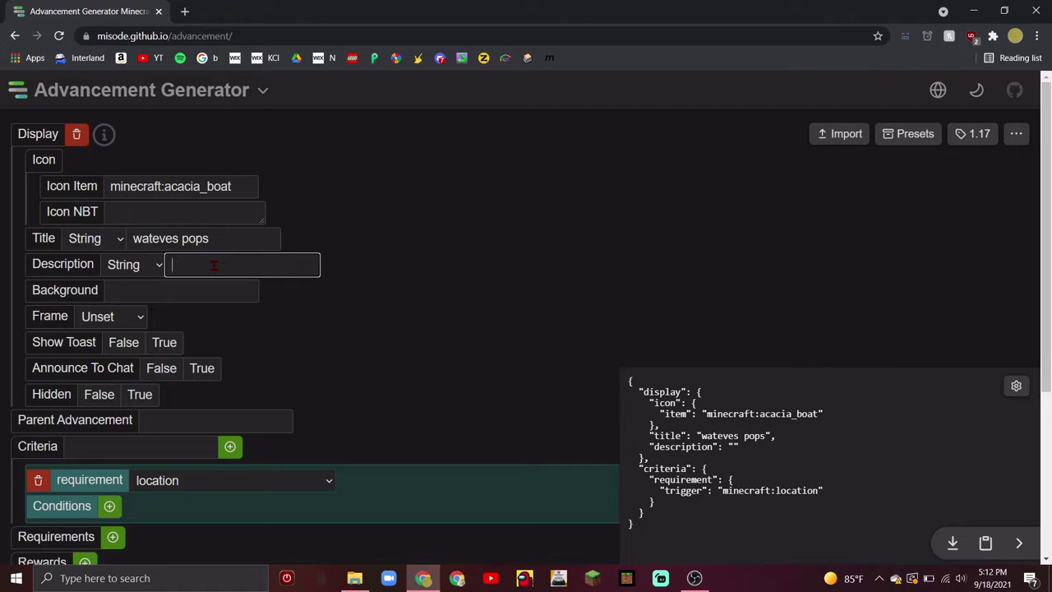
text((none )
text(needed))
Turn on toast and chat announcement, set hidden to false, and leave the background unset
click(170, 345)
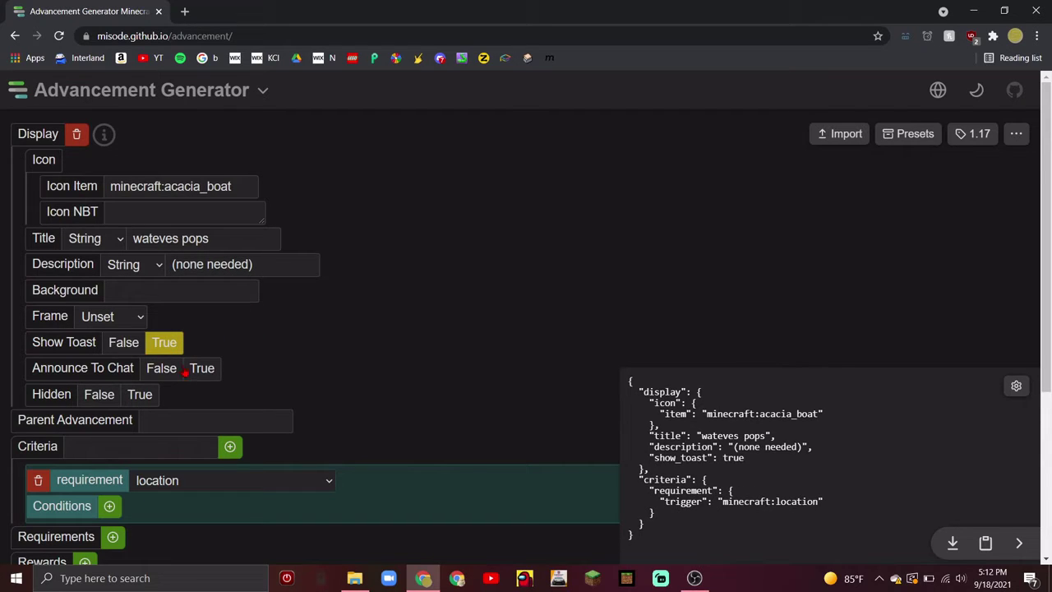
click(196, 371)
click(100, 396)
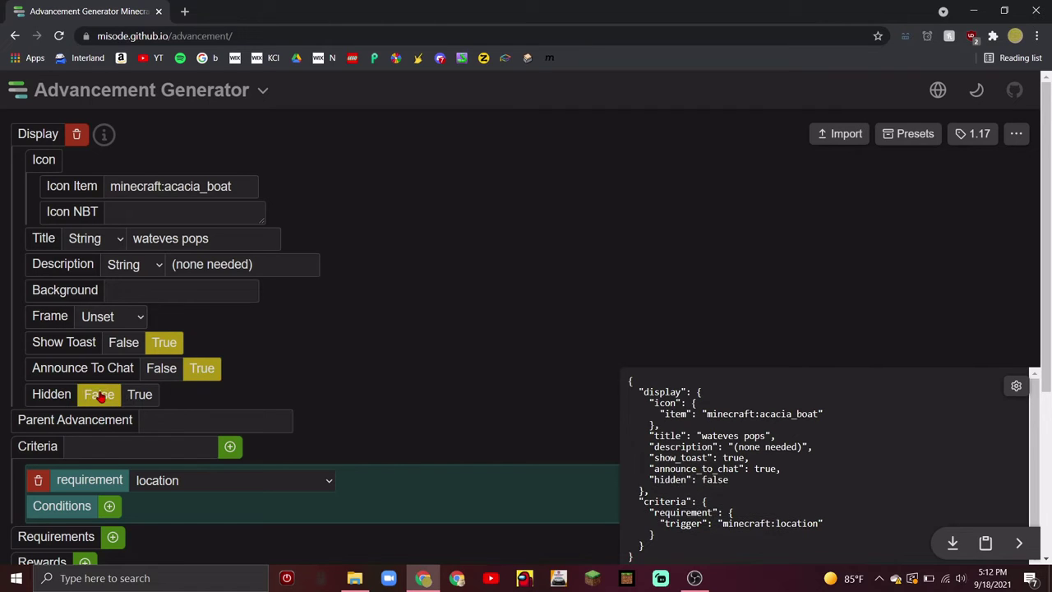
click(136, 290)
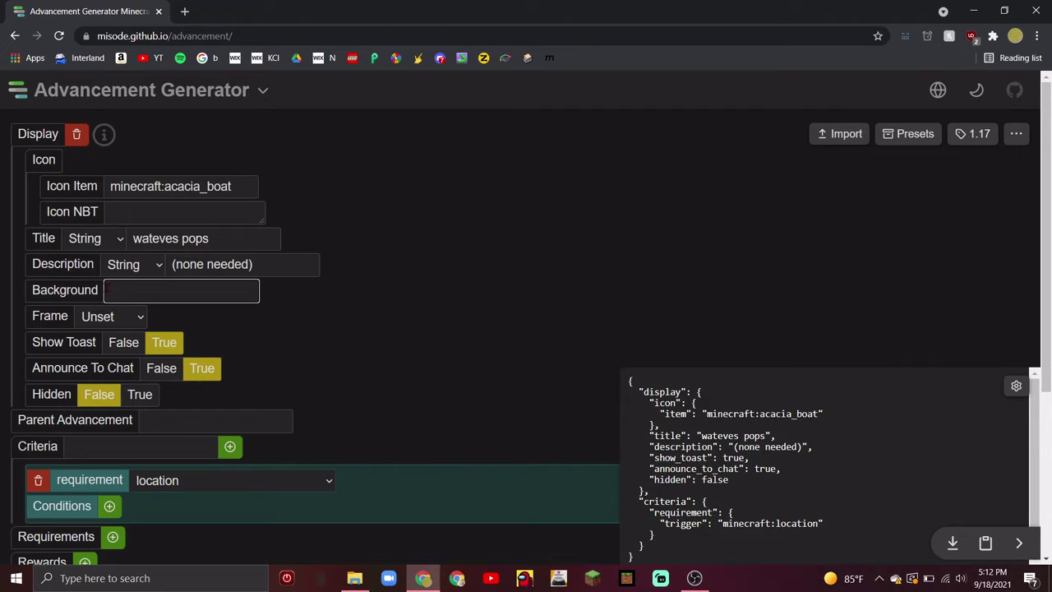
click(340, 259)
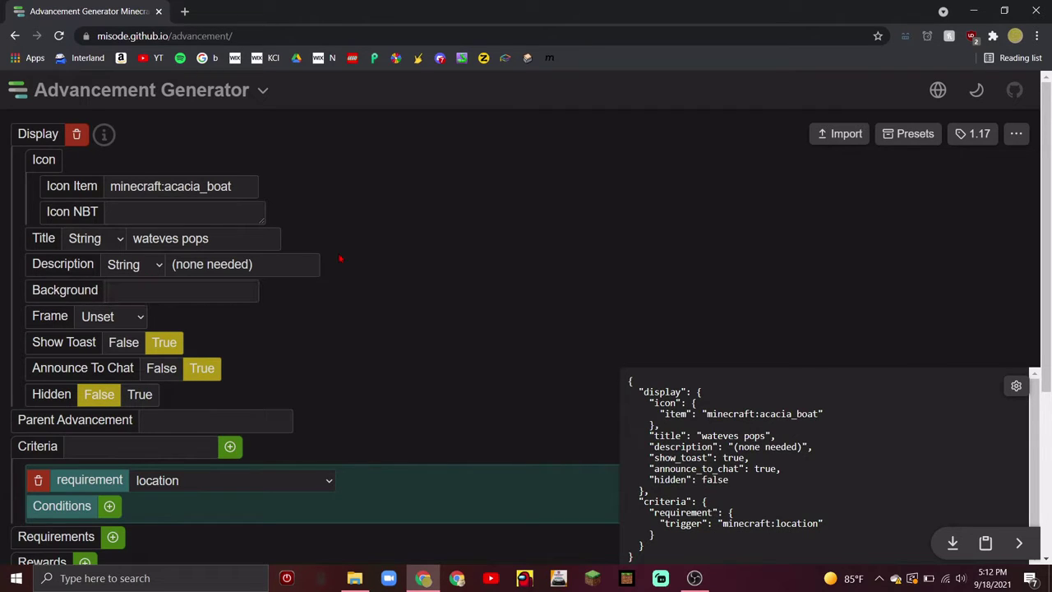
Set the parent advancement to test:root
click(161, 419)
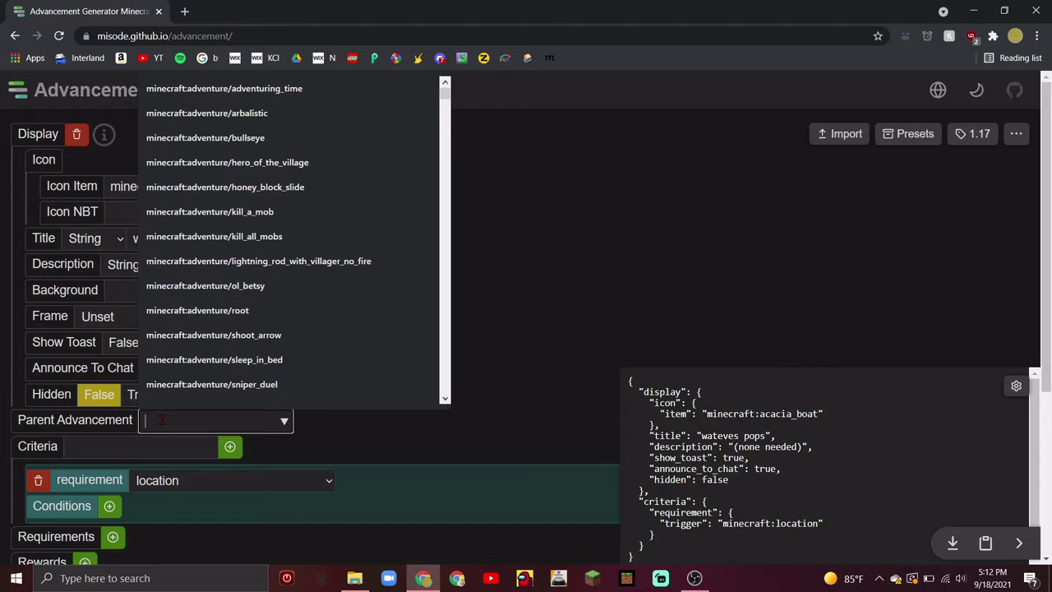
text(test:root)
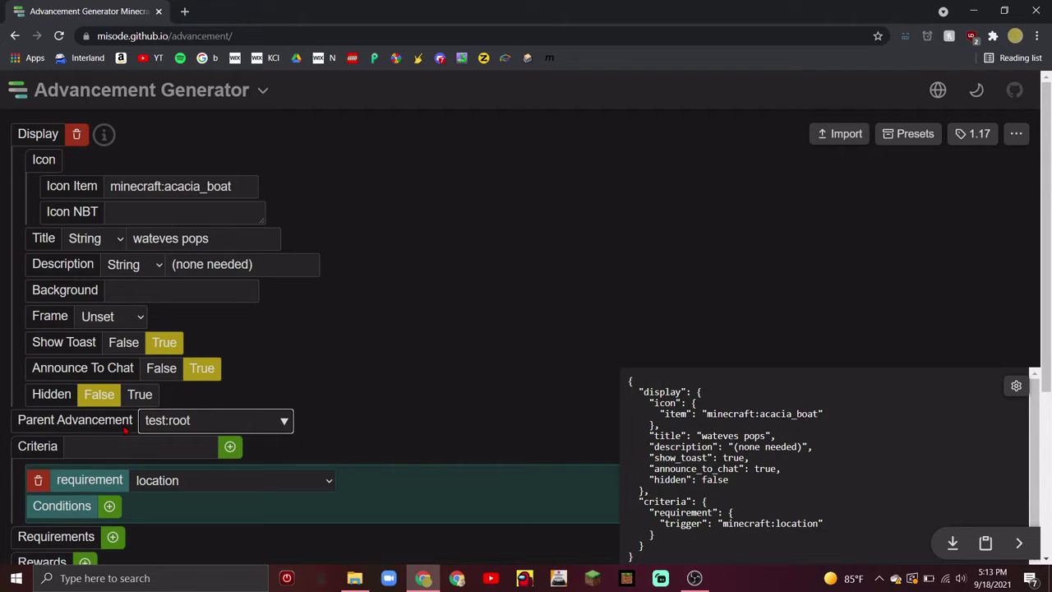
click(377, 416)
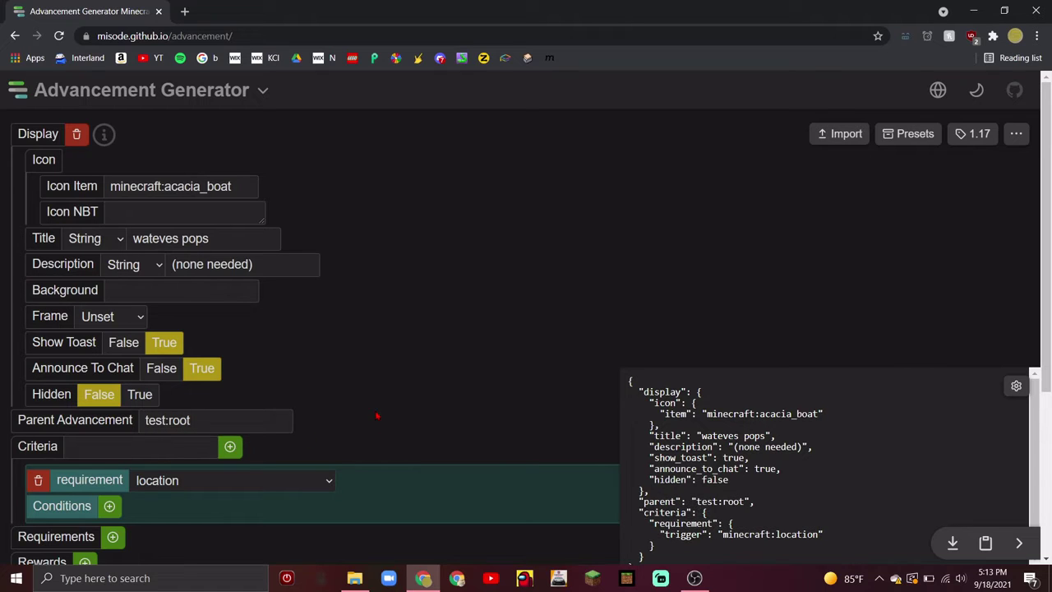
Change the requirement criterion's trigger from location to minecraft:impossible
scroll(273, 419, down, 2)
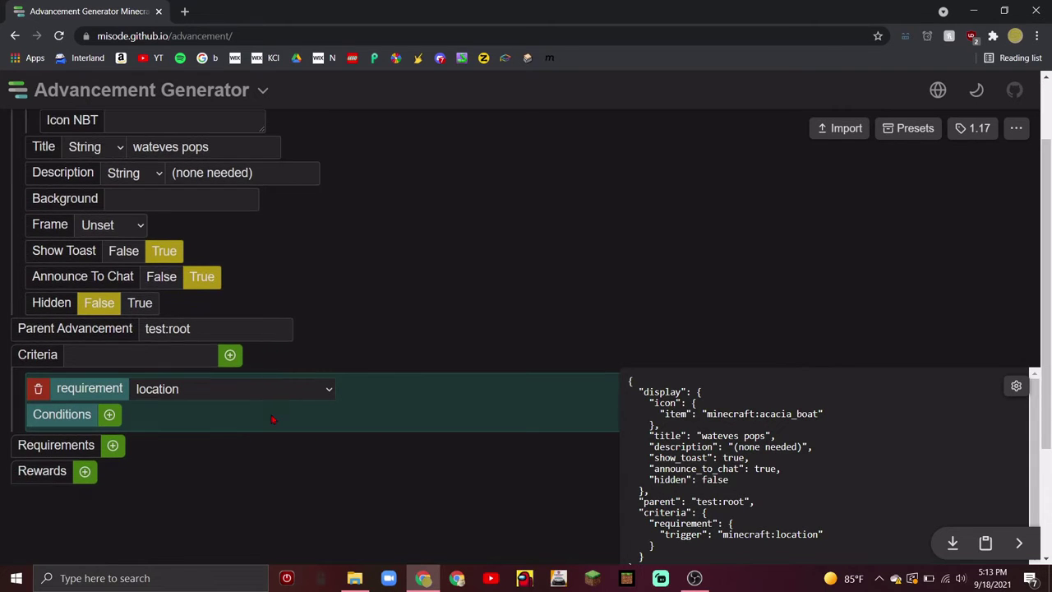
click(274, 388)
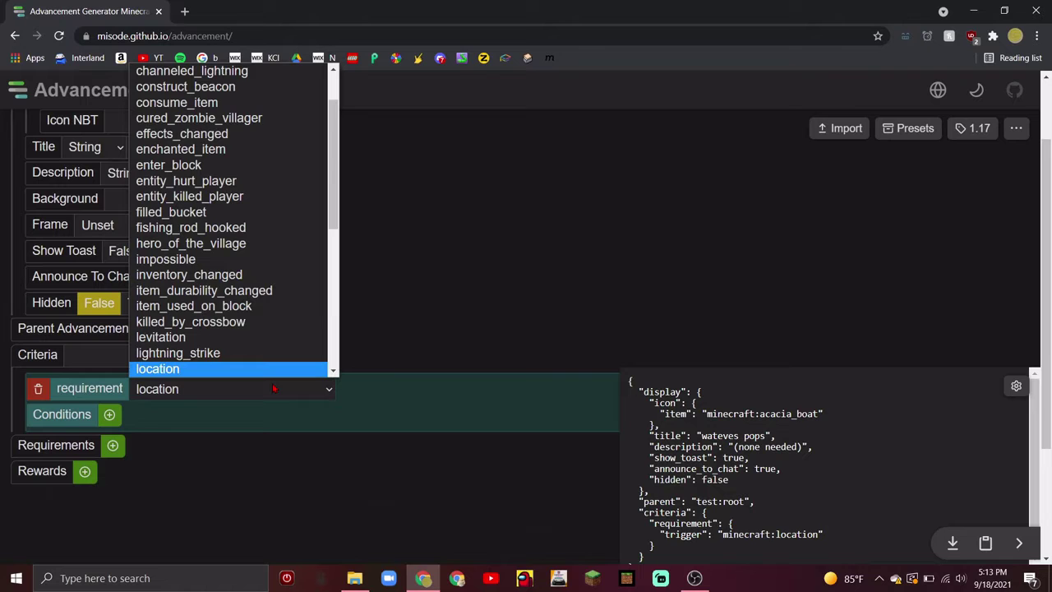
scroll(215, 259, down, 1)
scroll(216, 255, up, 2)
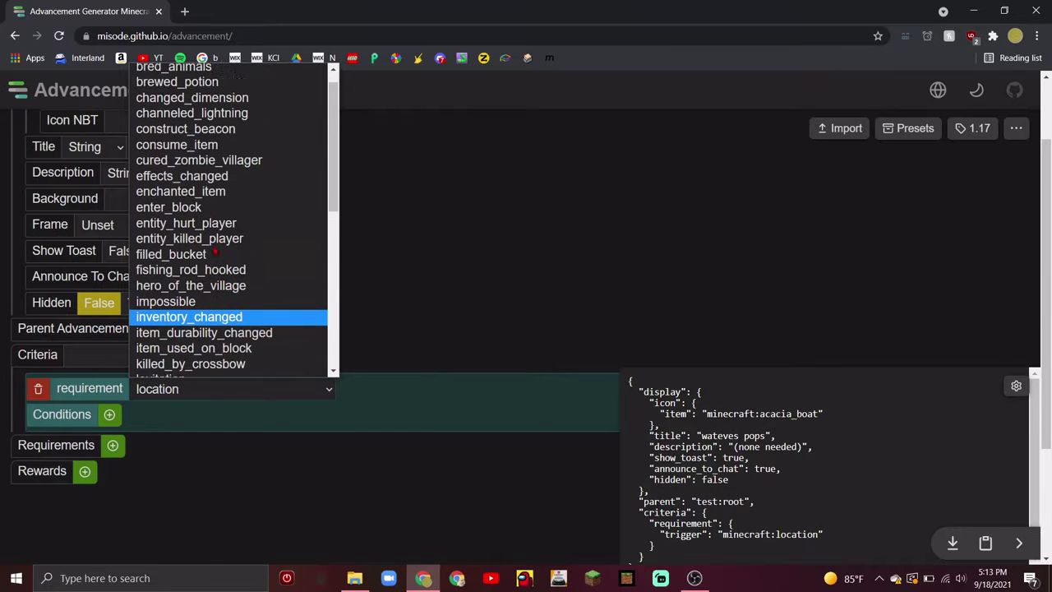
scroll(215, 252, down, 5)
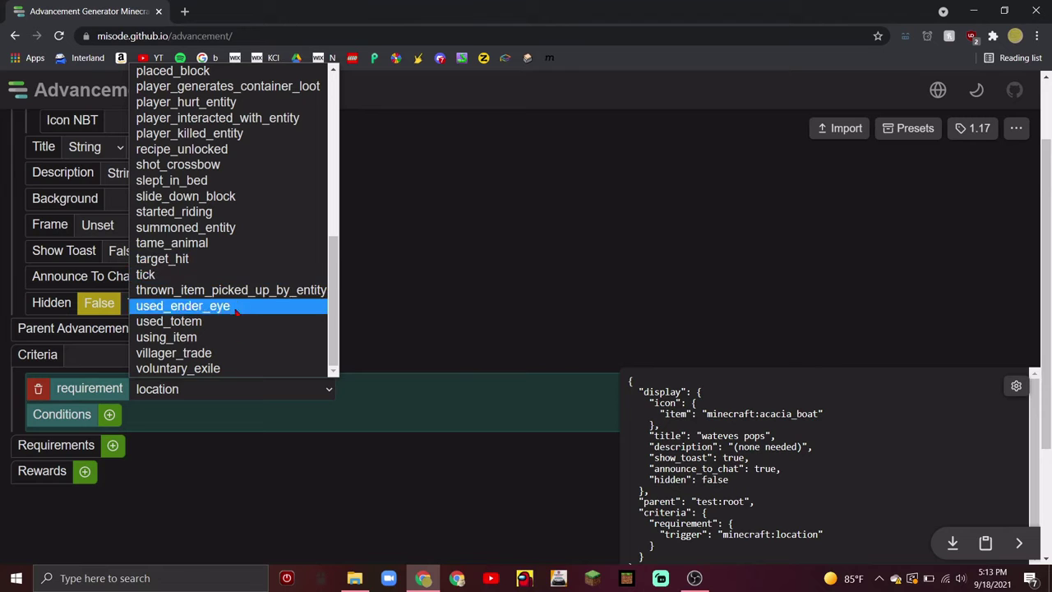
scroll(224, 352, up, 2)
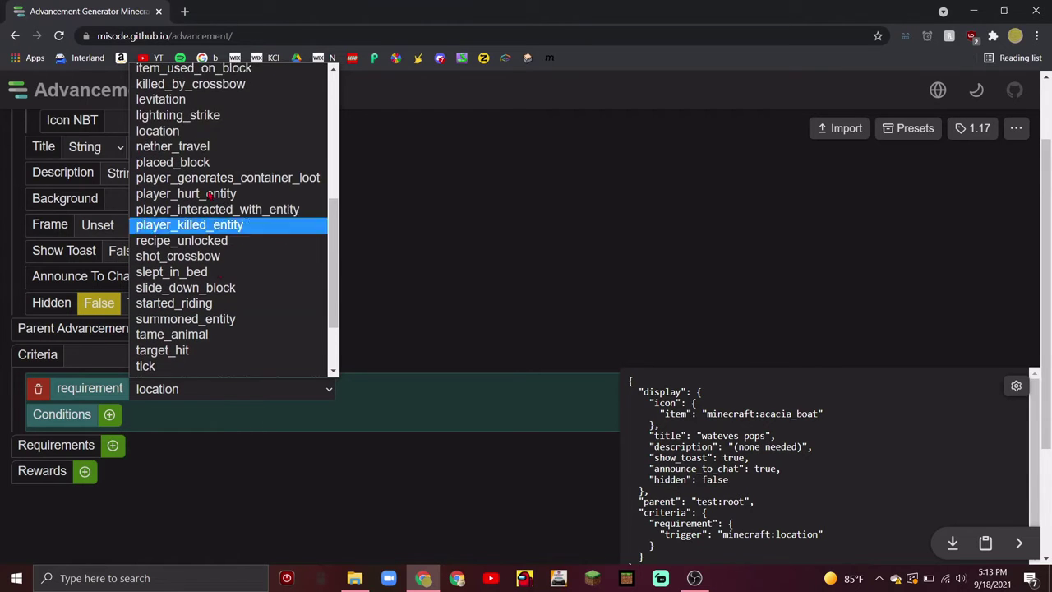
scroll(189, 149, up, 4)
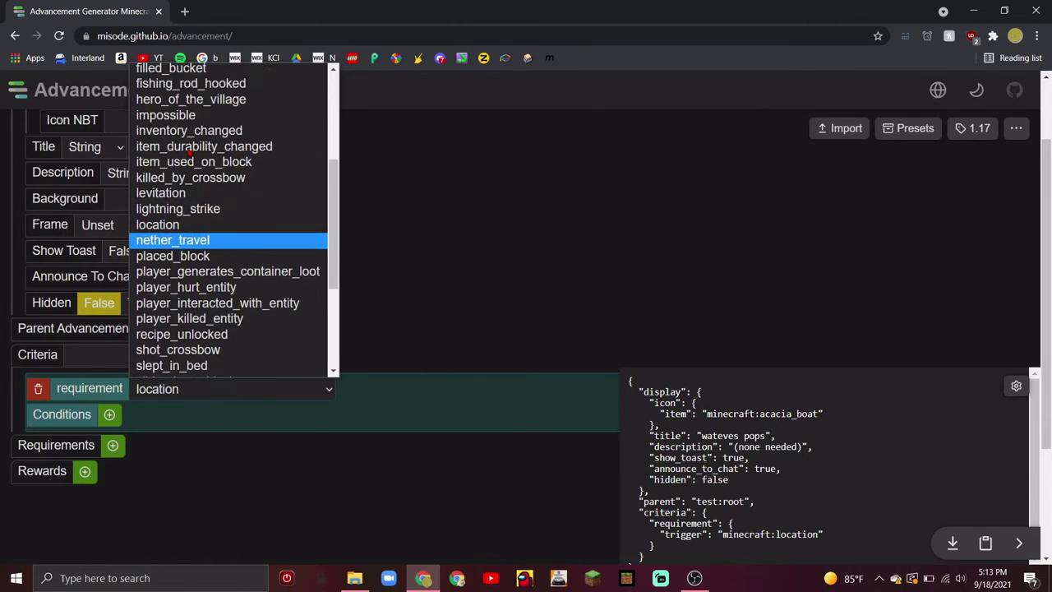
scroll(189, 153, up, 2)
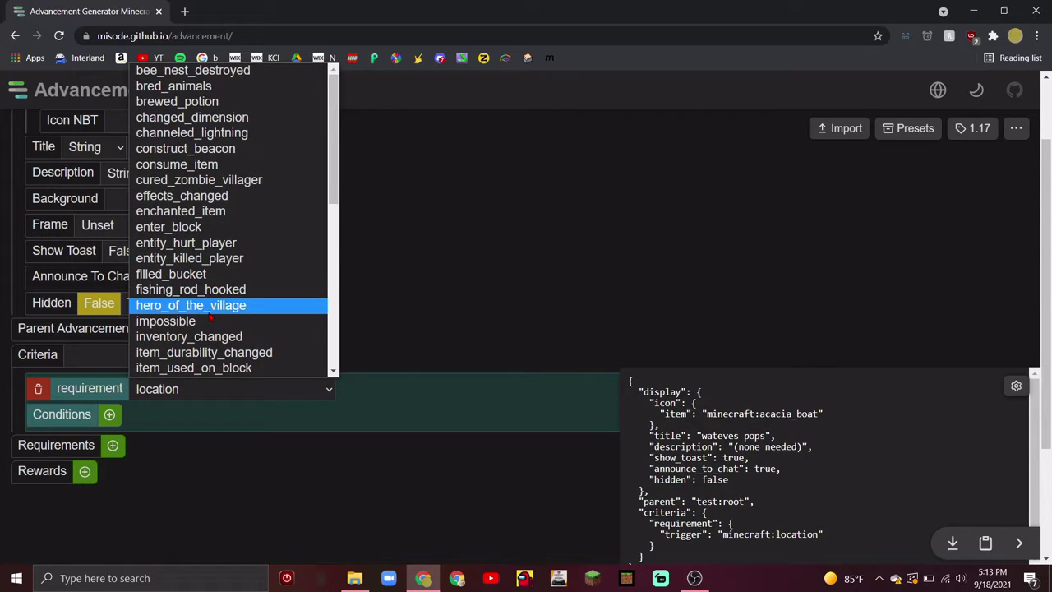
click(207, 319)
click(389, 326)
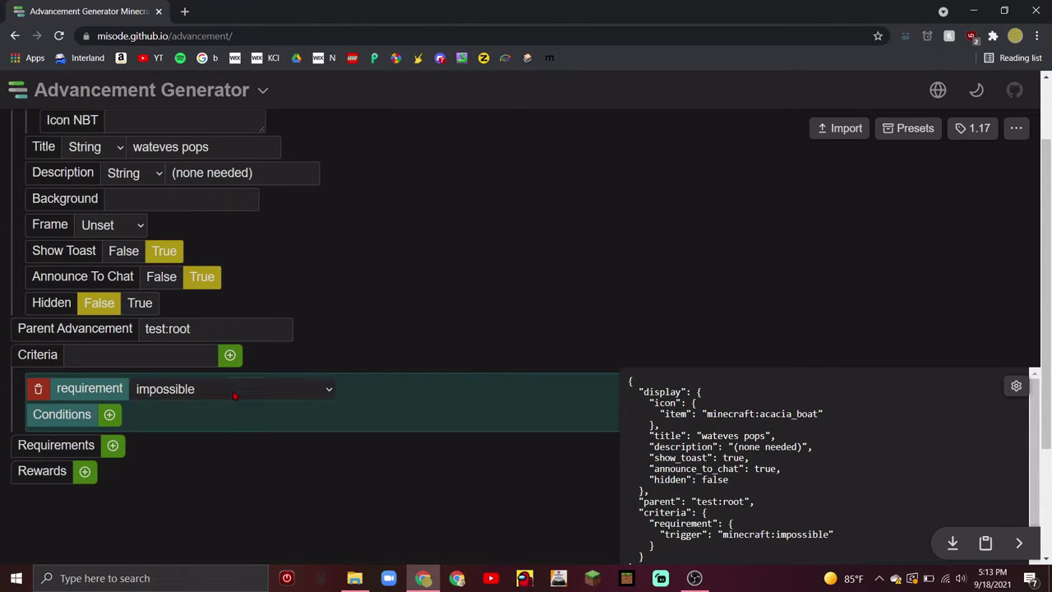
Briefly add and remove Conditions and nested Requirements entries, then review the JSON output
click(112, 417)
click(110, 416)
click(113, 446)
scroll(113, 448, down, 1)
click(105, 446)
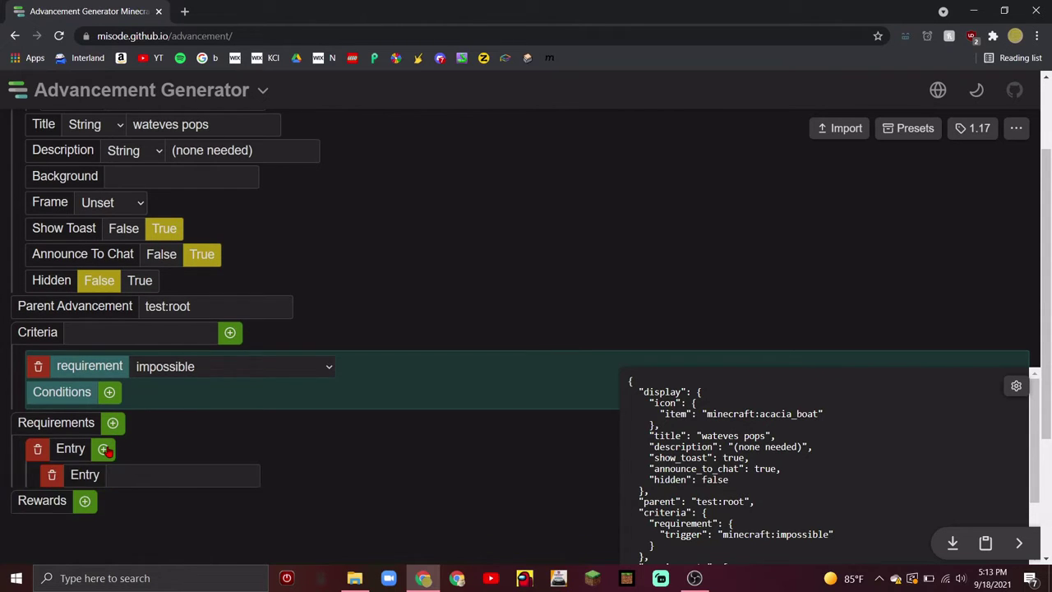
scroll(107, 448, down, 1)
click(51, 428)
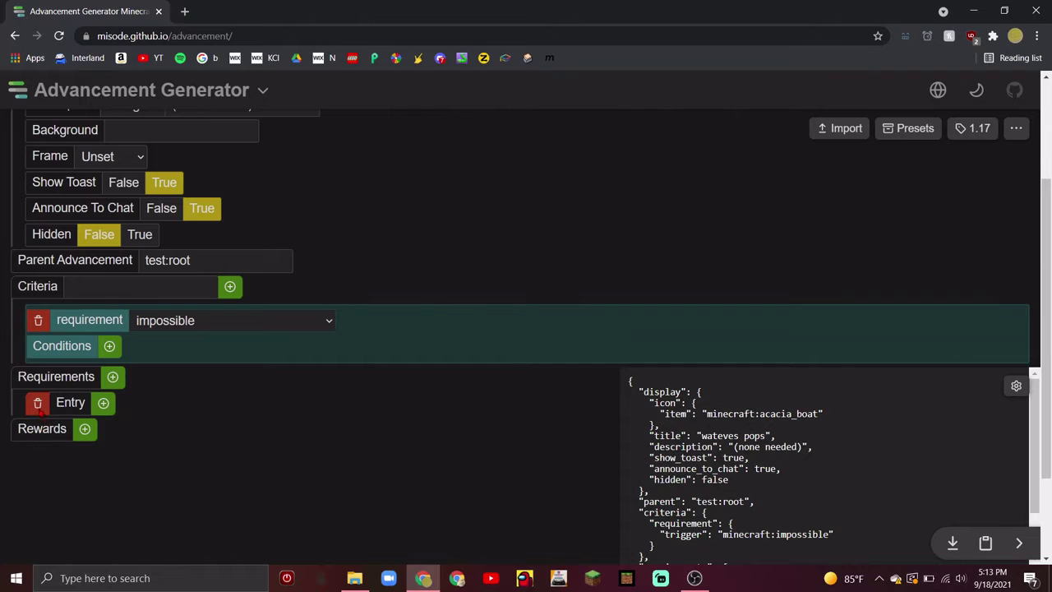
click(37, 403)
scroll(156, 349, up, 2)
scroll(156, 349, down, 2)
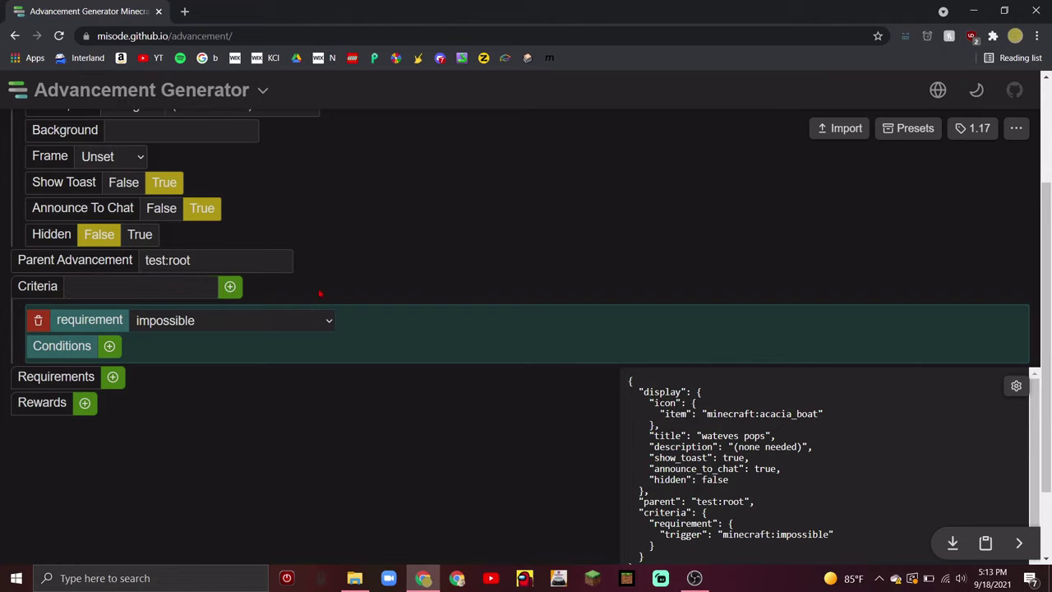
scroll(317, 294, up, 2)
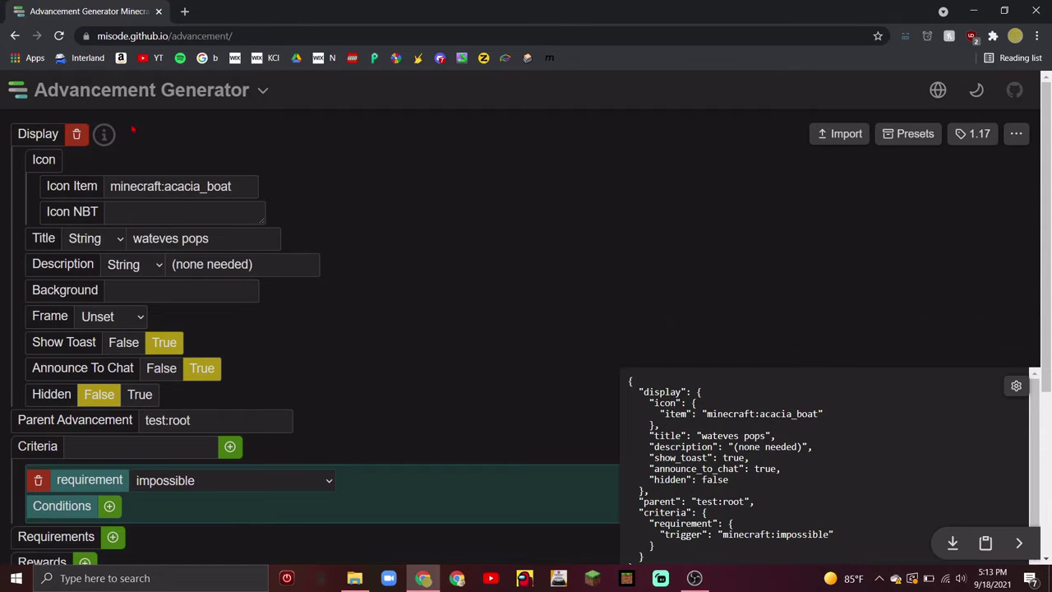
scroll(664, 309, down, 3)
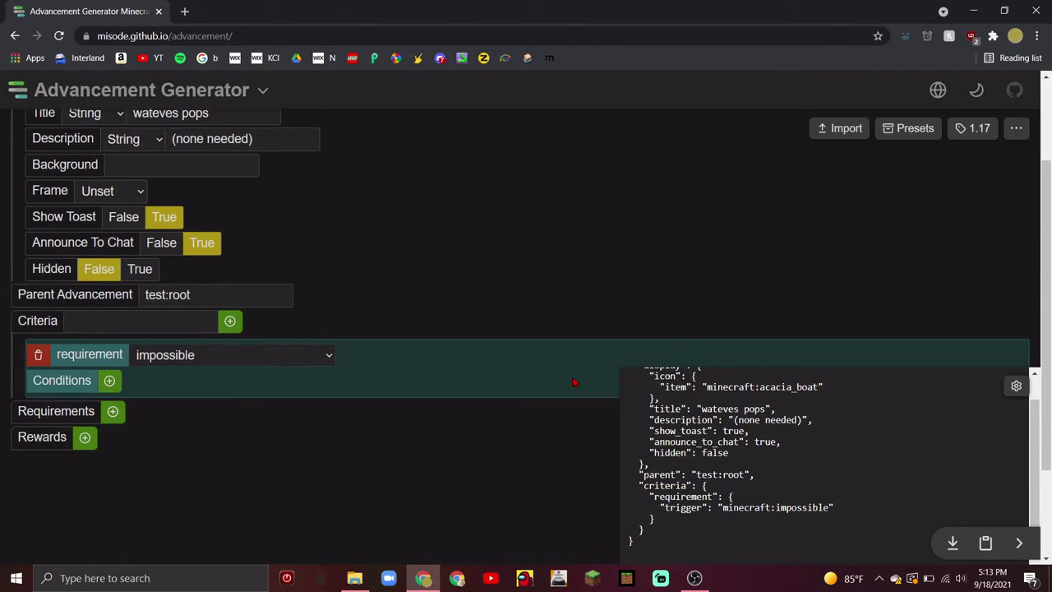
scroll(597, 393, up, 3)
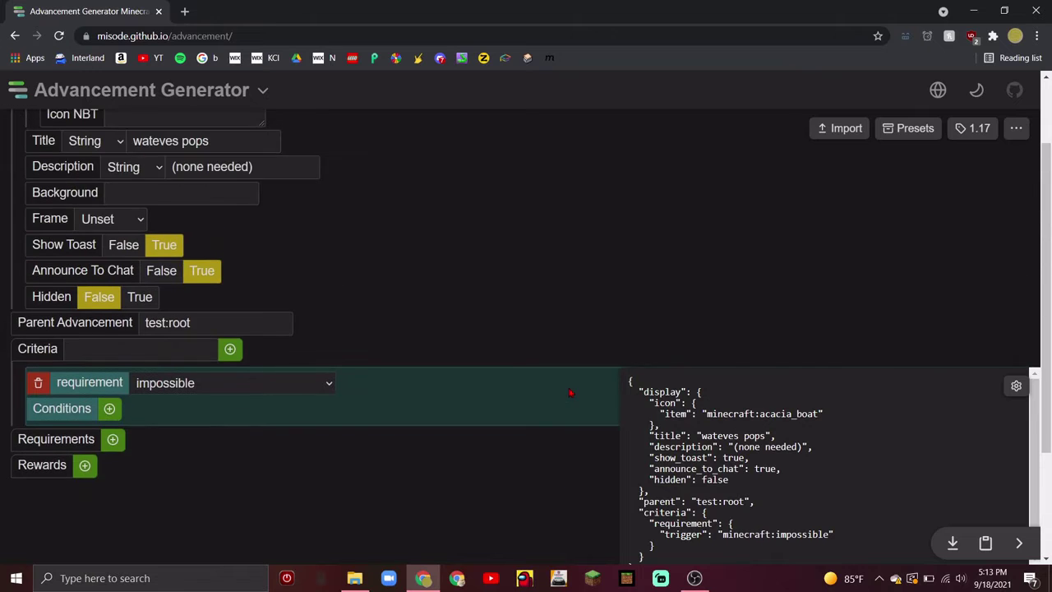
Download the advancement JSON to the desktop and rename it pops.json
double_click(553, 14)
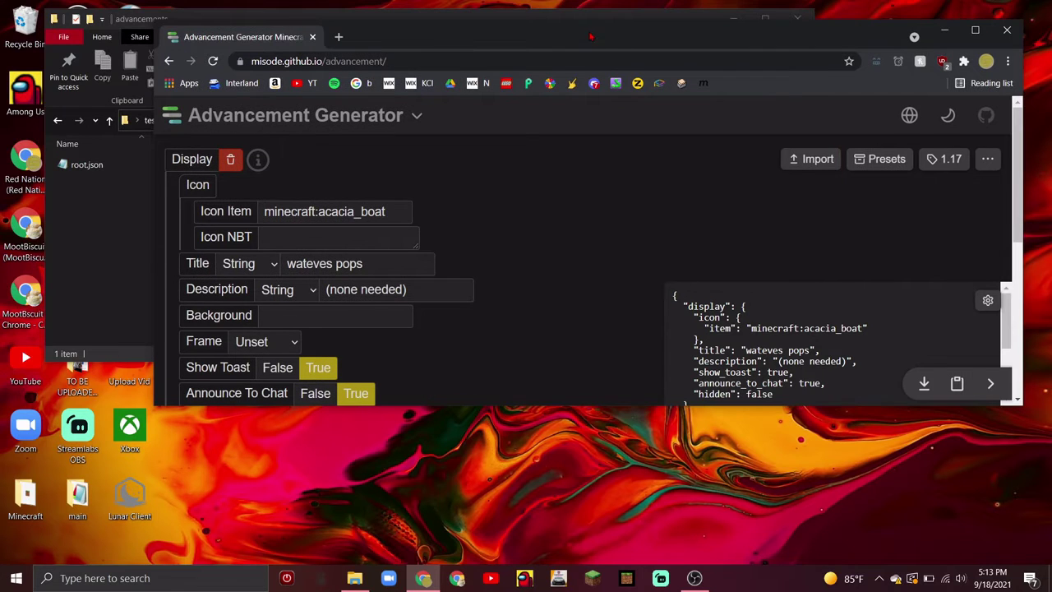
click(924, 383)
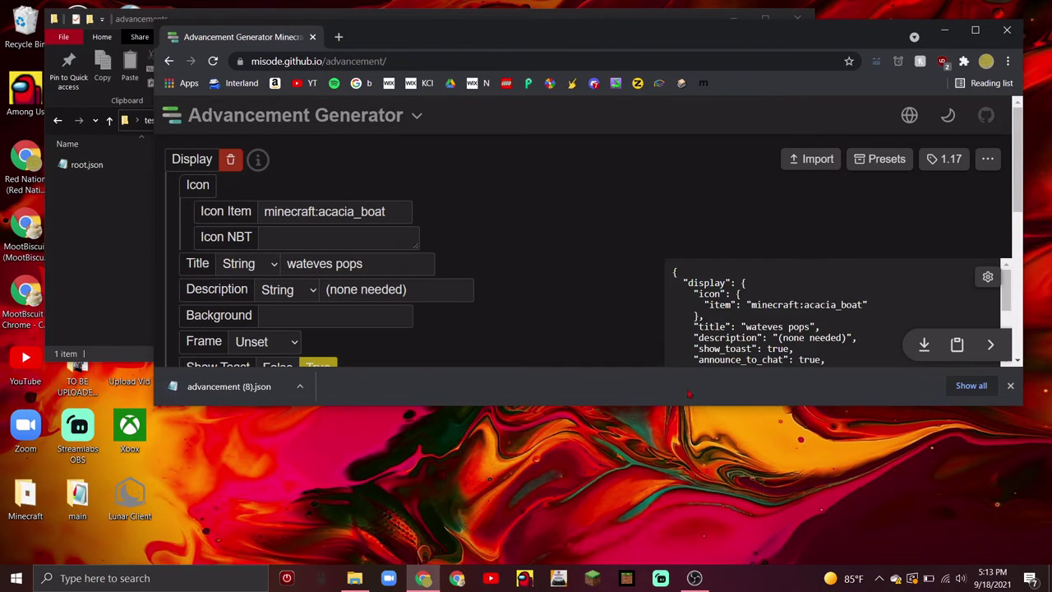
click(302, 474)
drag(302, 474, 298, 462)
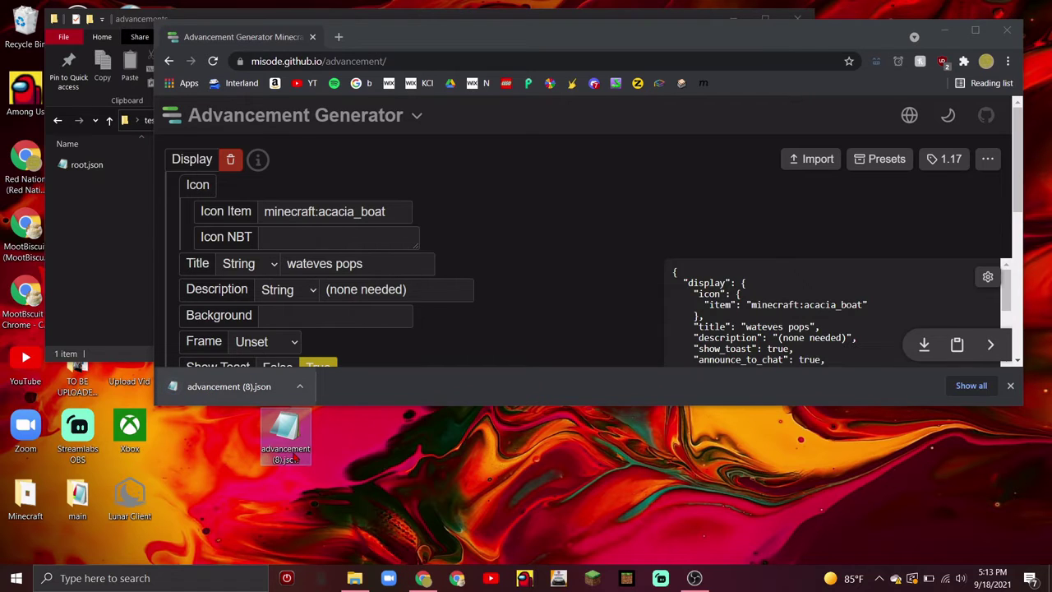
click(296, 457)
key(BackSpace)
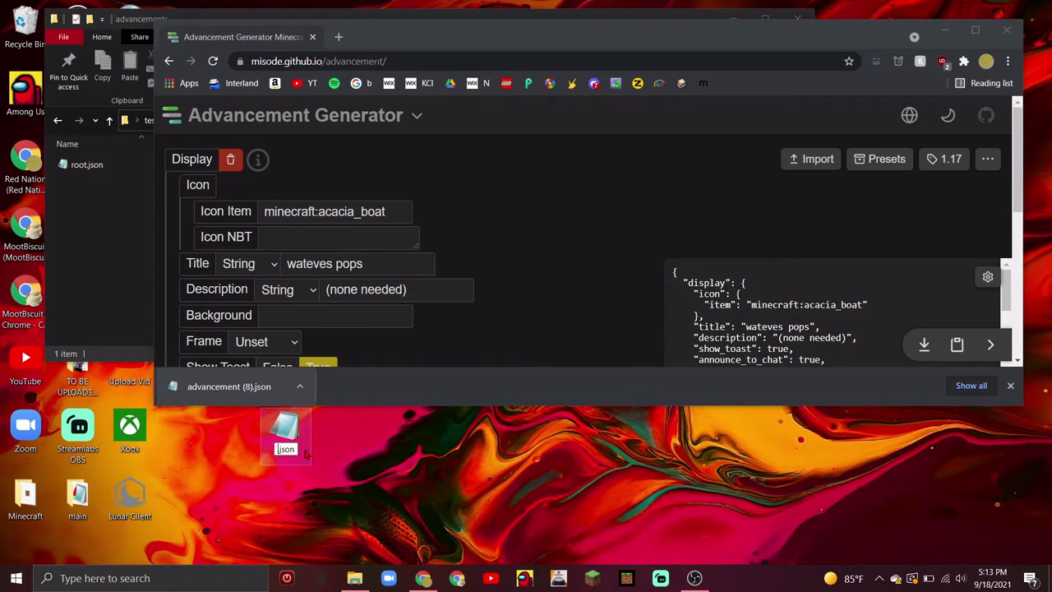
text(pops)
key(Return)
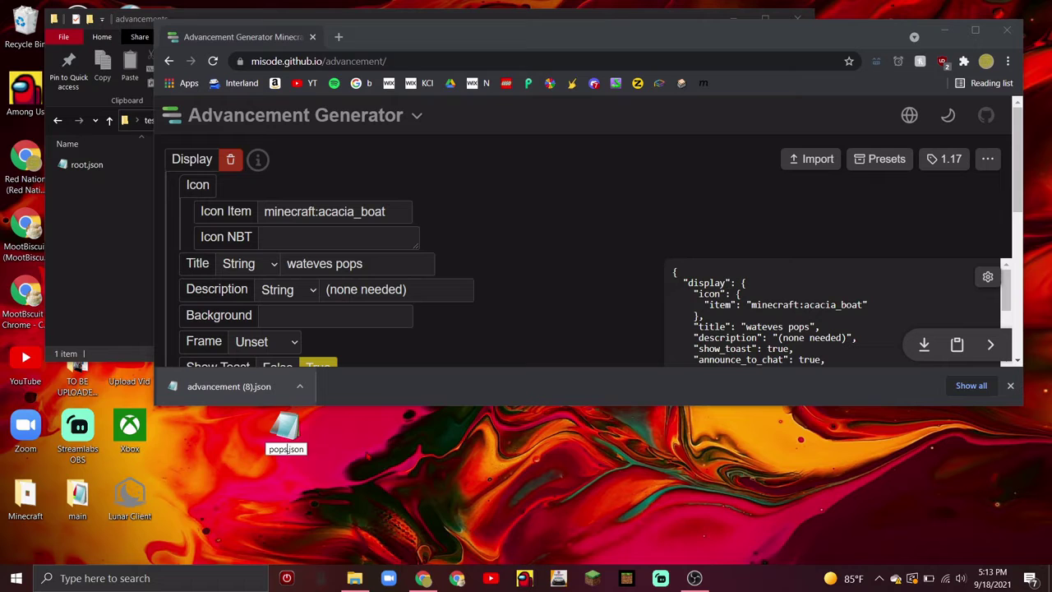
Move pops.json into the advancements folder and refresh the folder listing
click(943, 30)
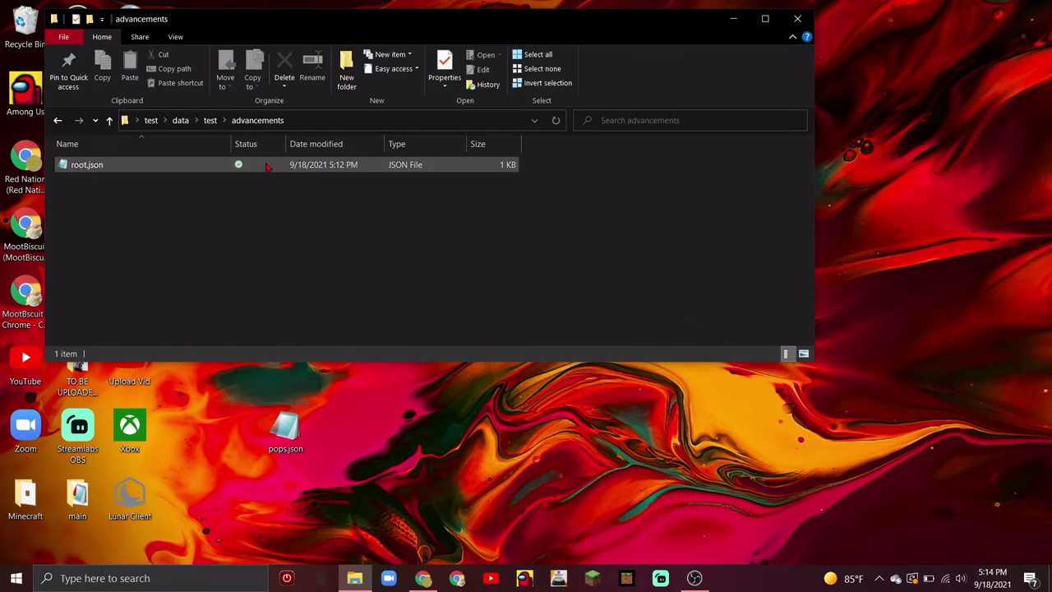
drag(285, 427, 246, 265)
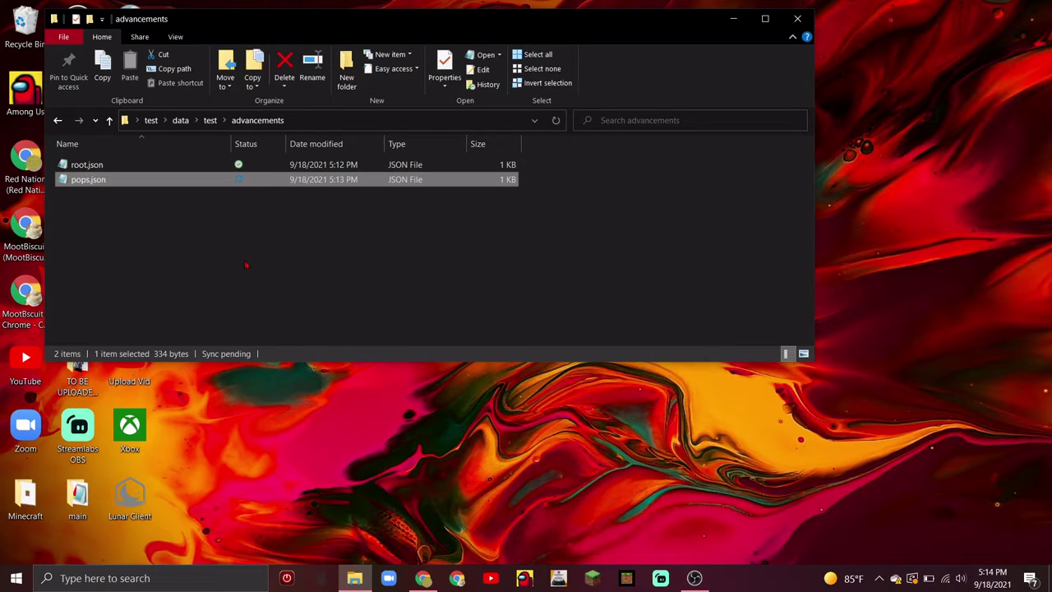
click(246, 265)
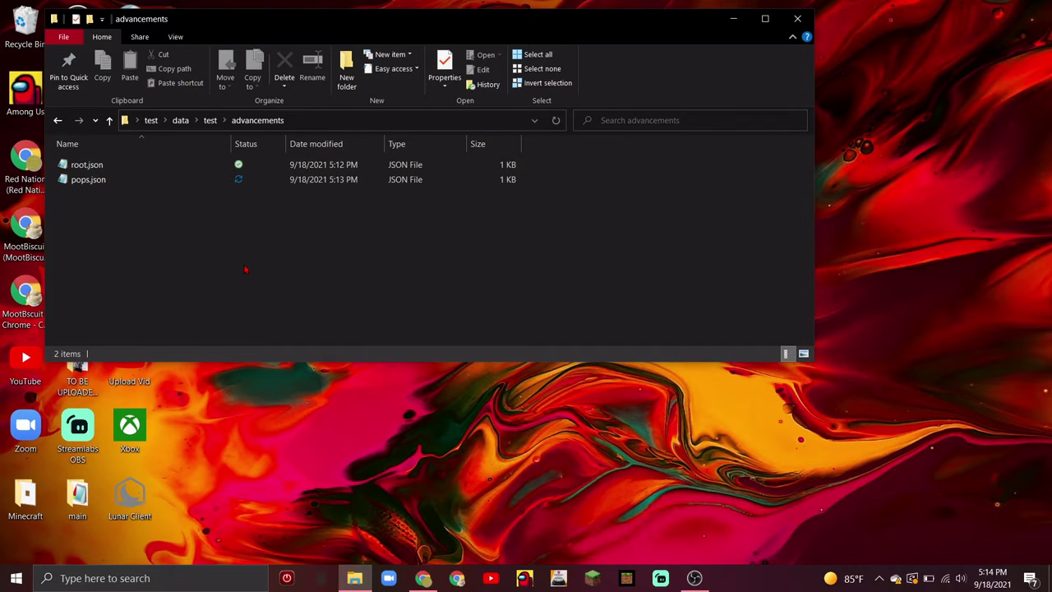
key(BackSpace)
double_click(167, 170)
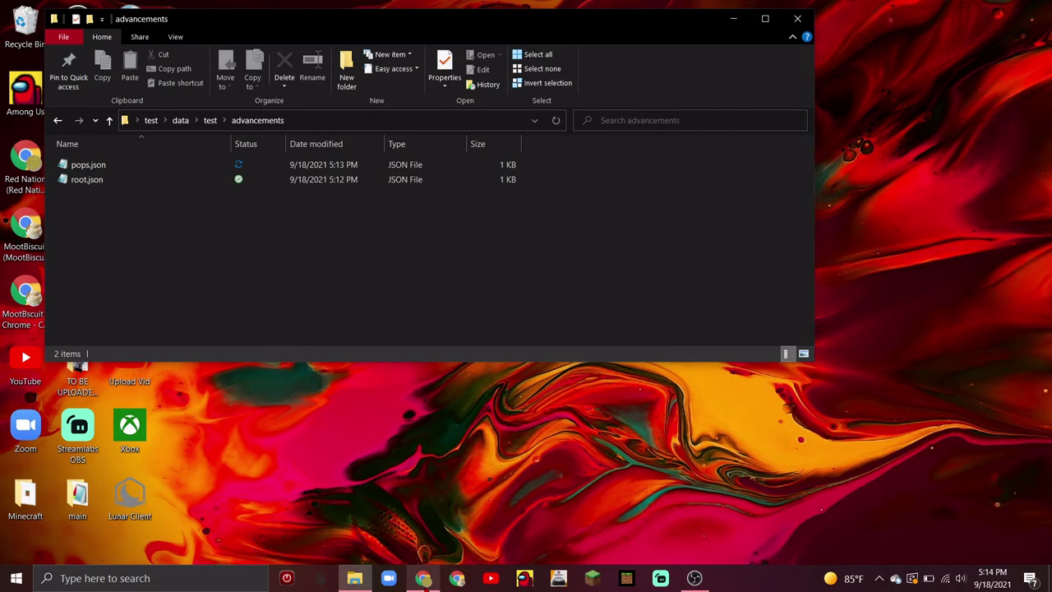
click(423, 578)
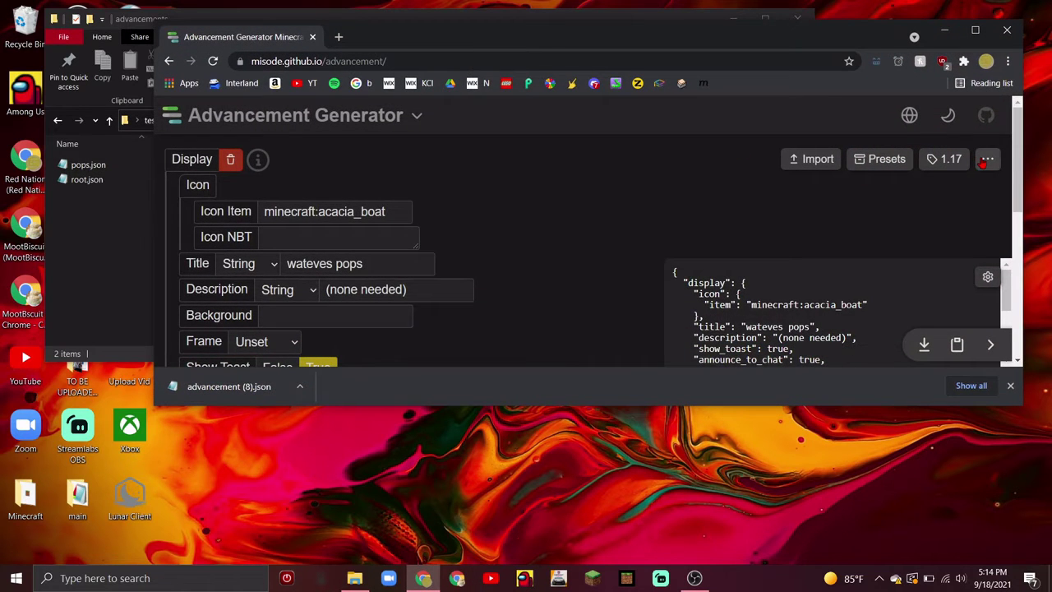
click(944, 30)
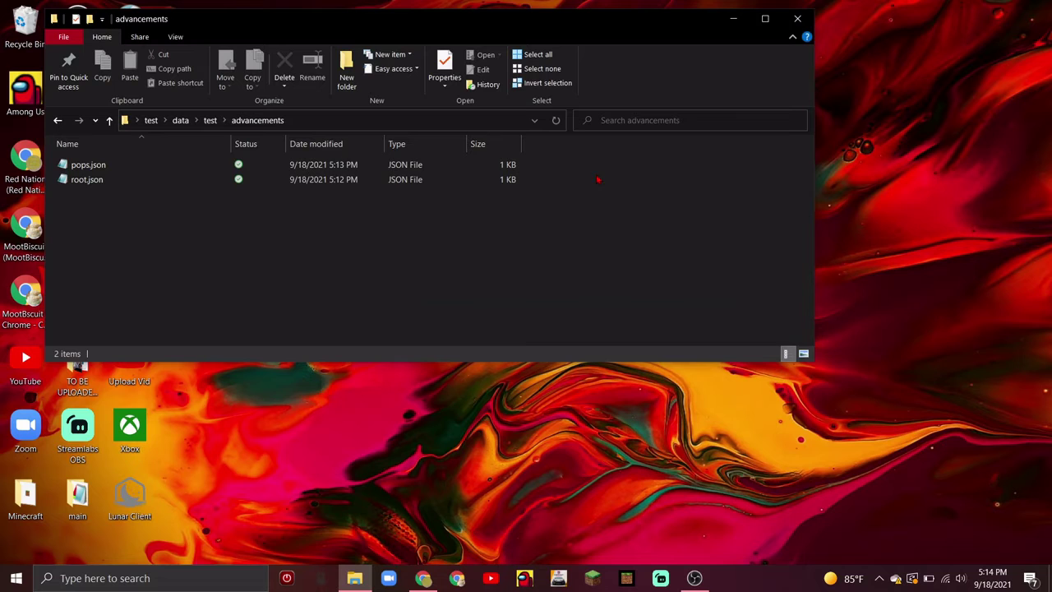
Delete the stray New folder from the pack's data folder and close Explorer
key(alt+Up)
key(alt+Up)
key(alt+Up)
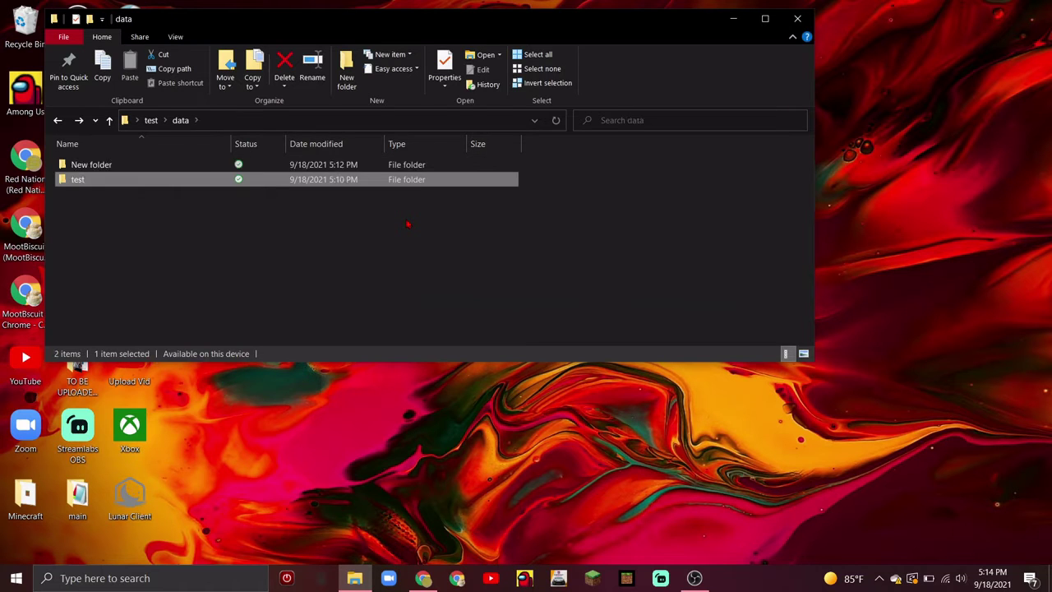
key(Return)
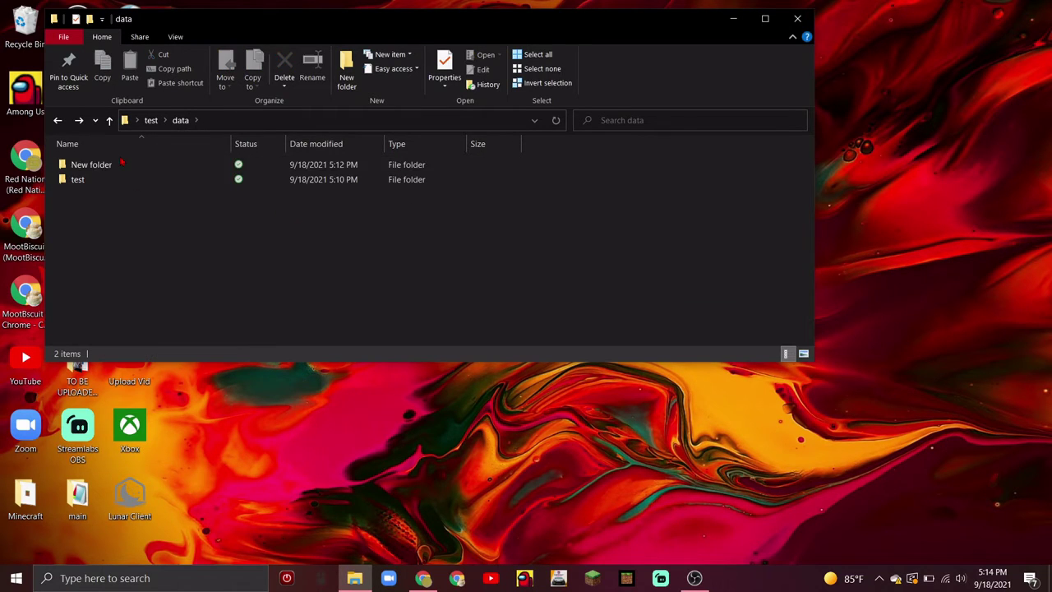
click(129, 169)
key(Delete)
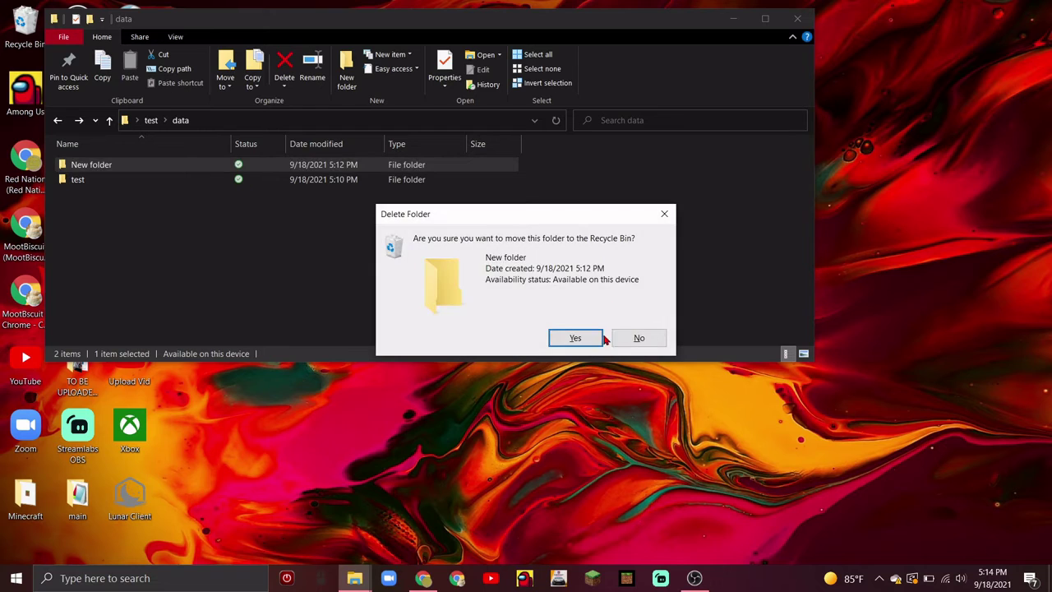
click(598, 337)
key(alt+Up)
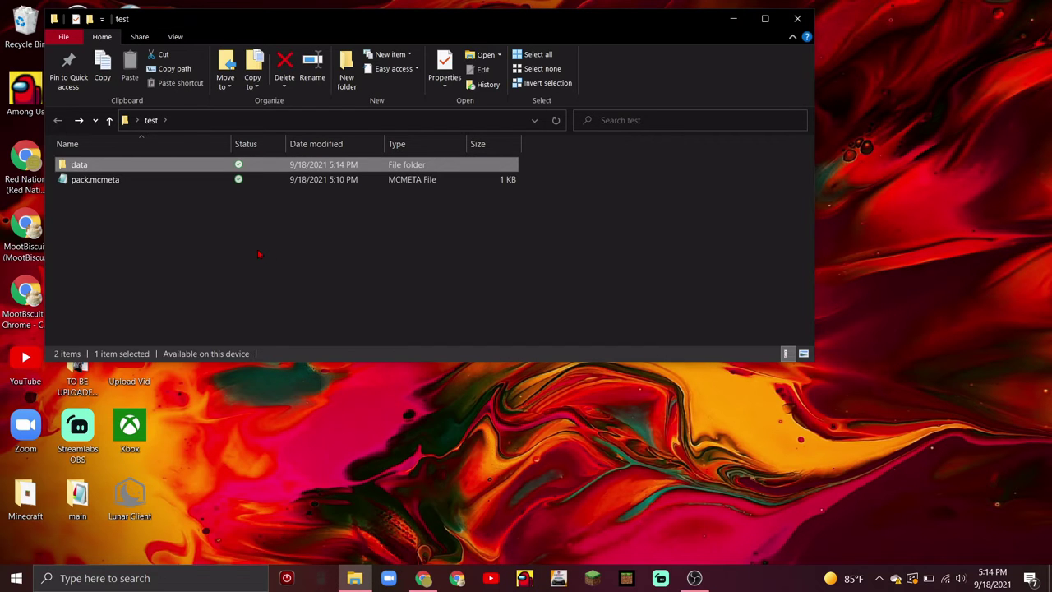
click(797, 18)
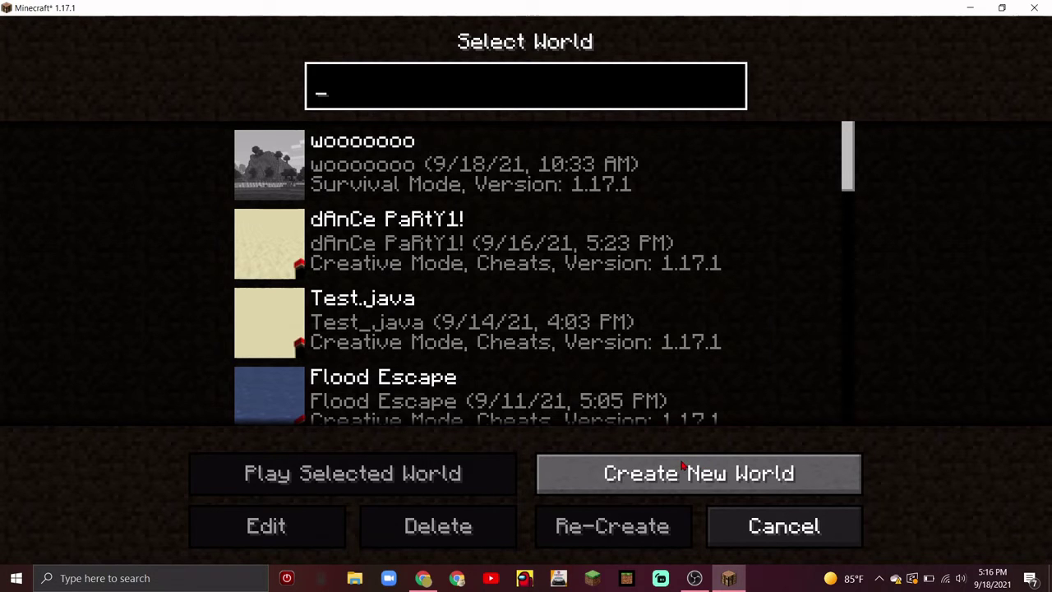
Start a new world named 'yay im cool' in Creative mode and go to Data Packs
click(682, 466)
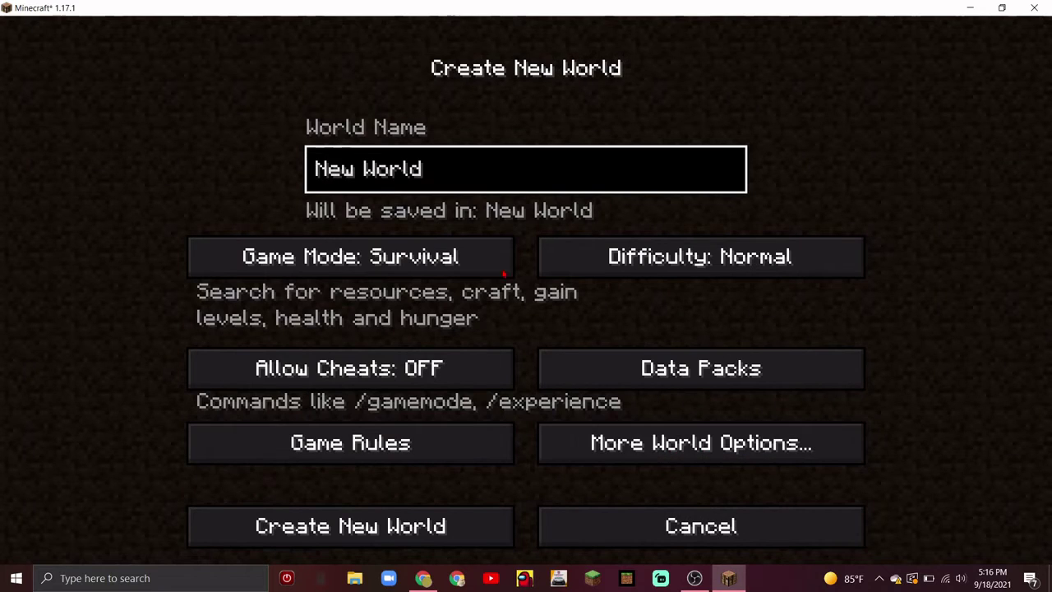
key(BackSpace)
key(BackSpace)
key(BackSpace)
key(BackSpace)
key(BackSpace)
key(BackSpace)
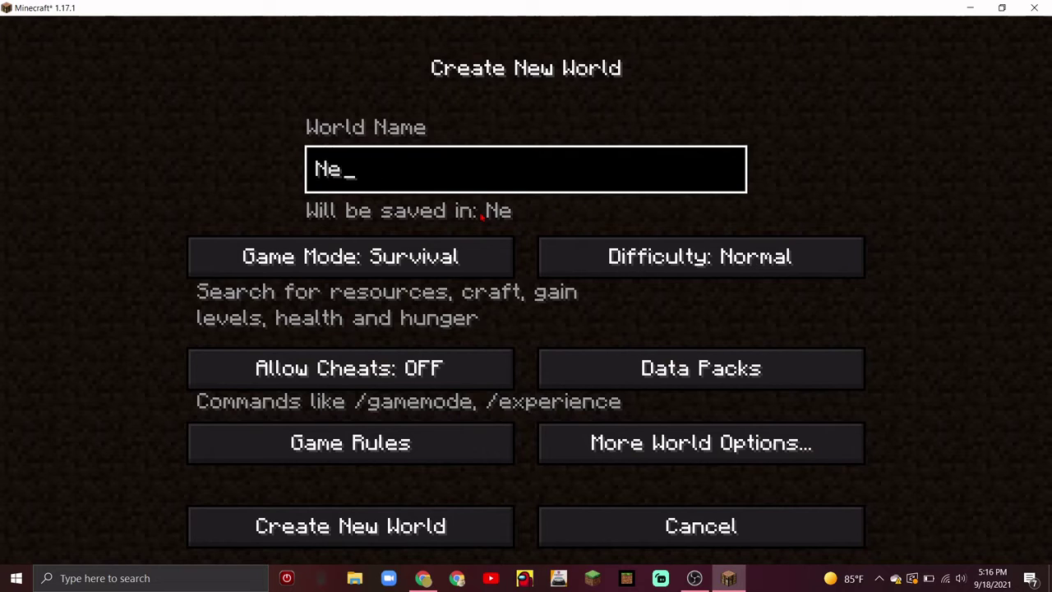
text(yay im cool)
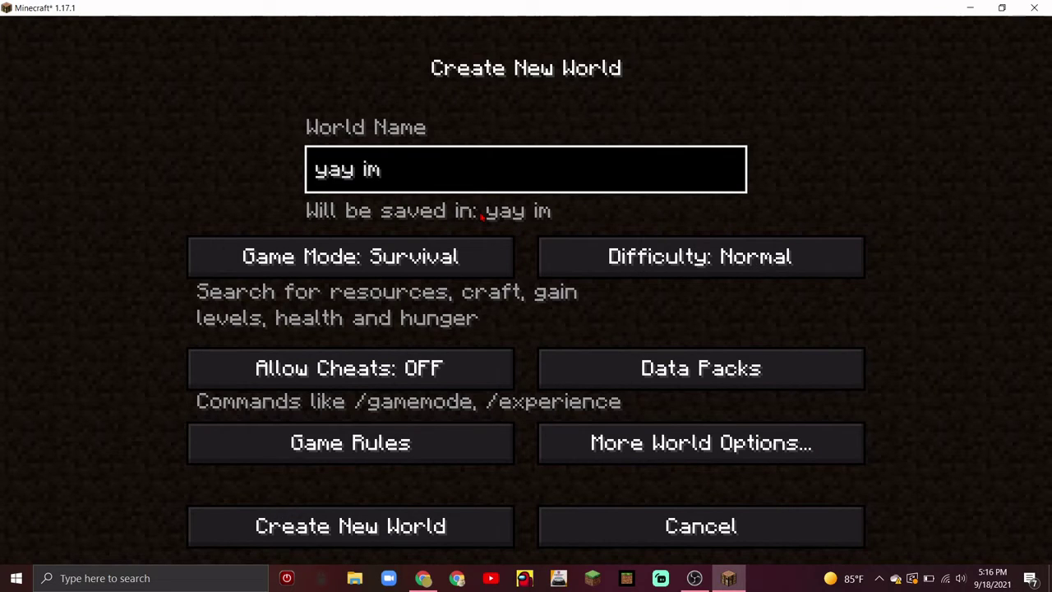
click(461, 250)
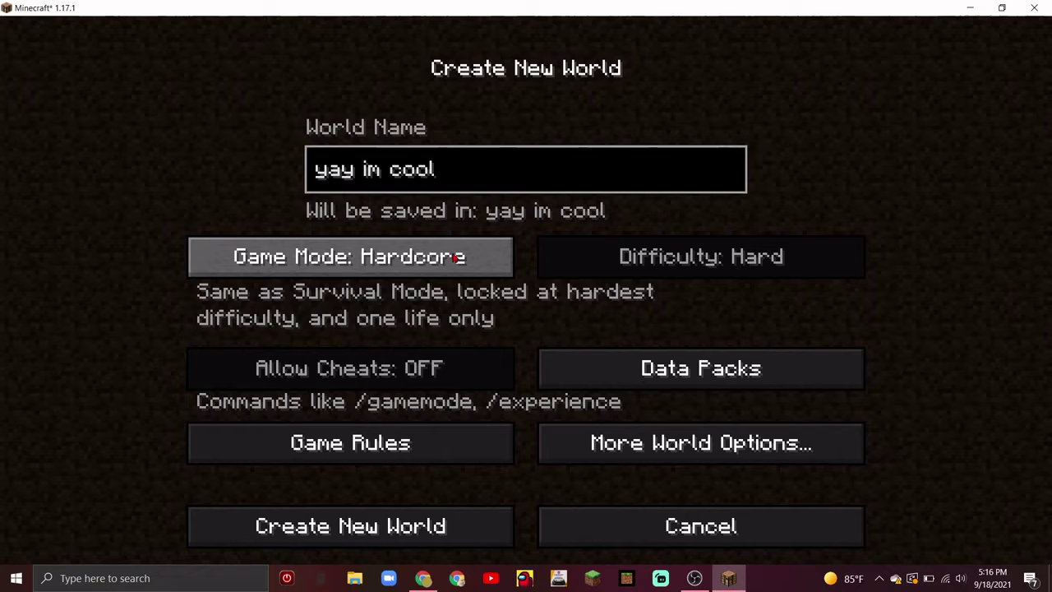
click(460, 251)
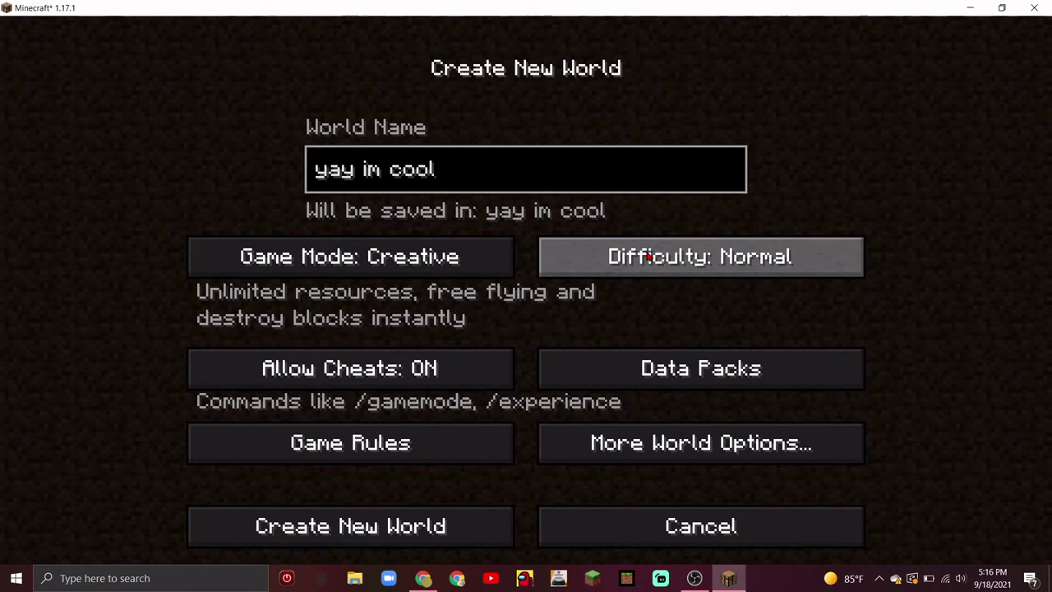
click(662, 369)
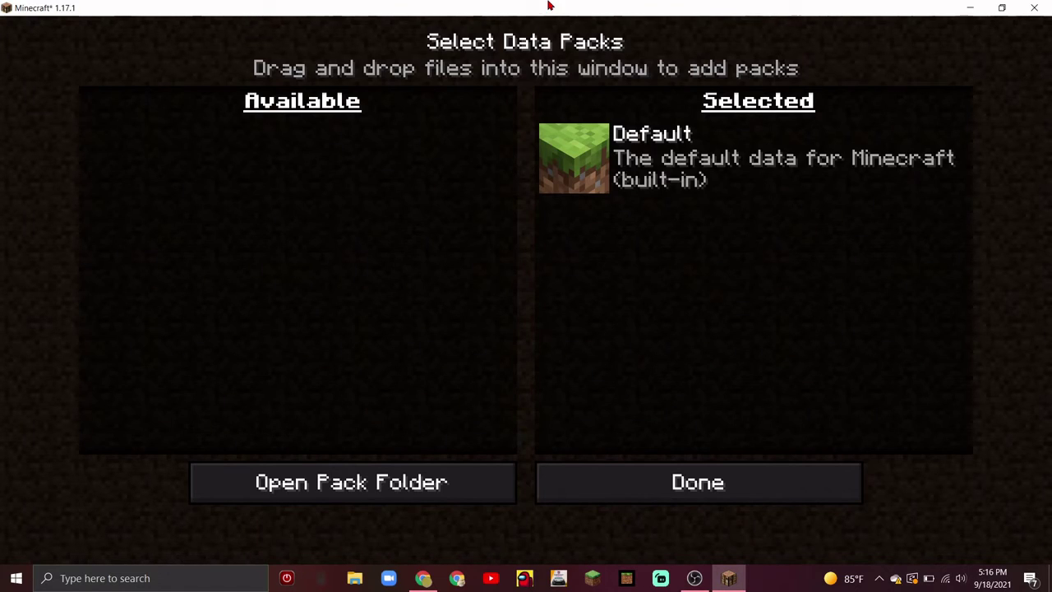
Add the test folder as a data pack, move it to Selected, and confirm with Done
mouse_move(545, 6)
mouse_down()
mouse_move(575, 37)
mouse_move(612, 38)
mouse_up()
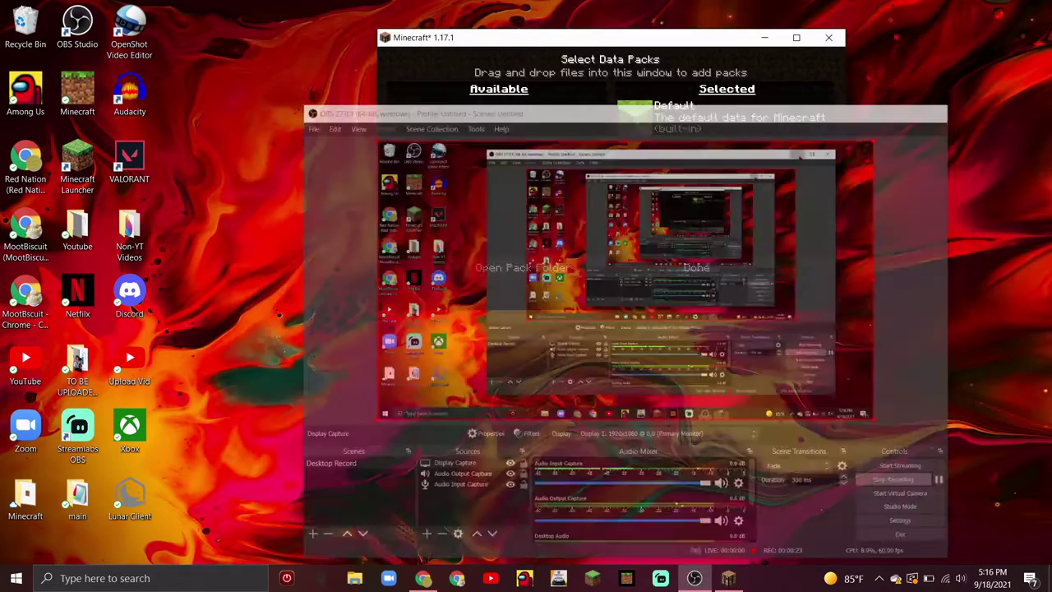
click(889, 29)
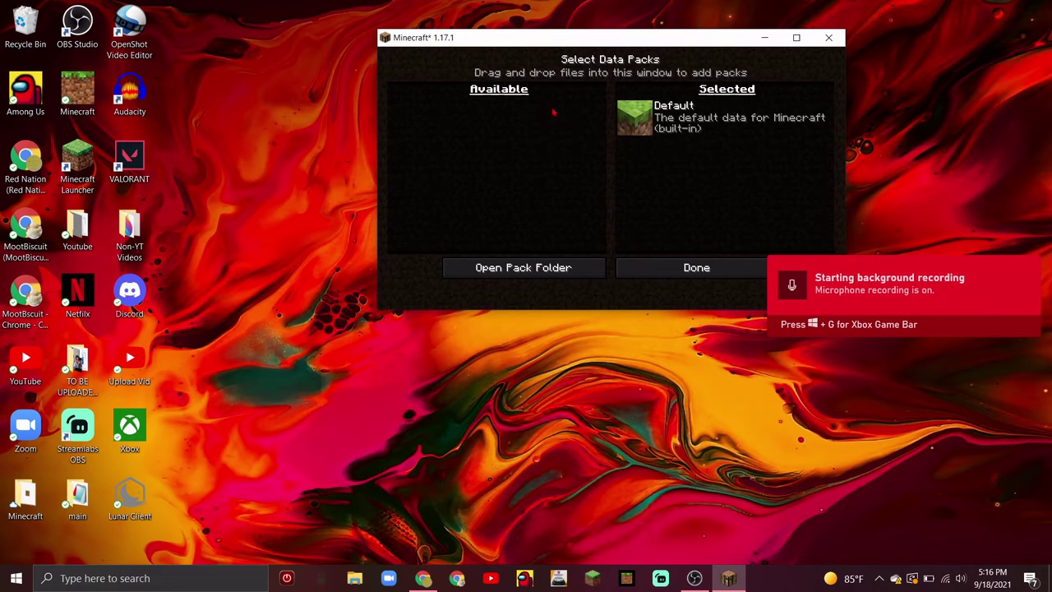
mouse_move(537, 38)
mouse_down()
mouse_move(536, 66)
mouse_move(800, 301)
mouse_move(729, 173)
mouse_up()
drag(544, 228, 669, 290)
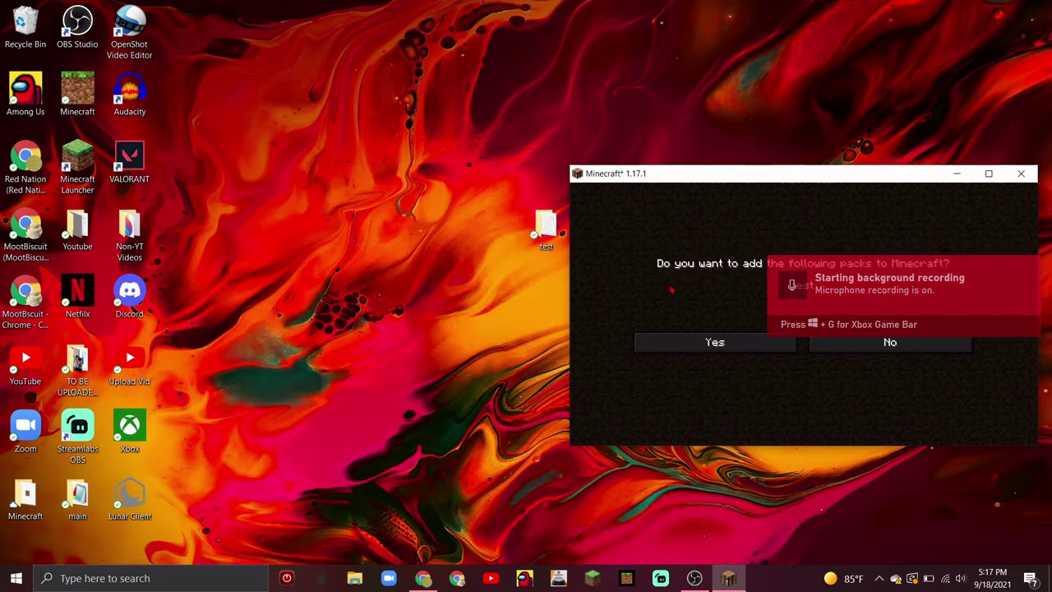
click(765, 347)
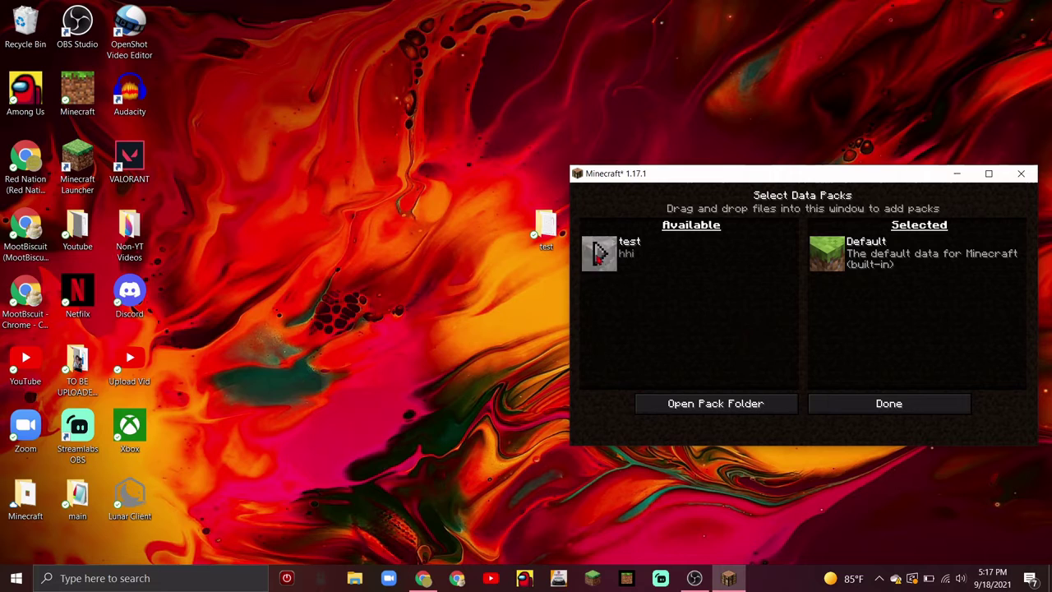
click(600, 251)
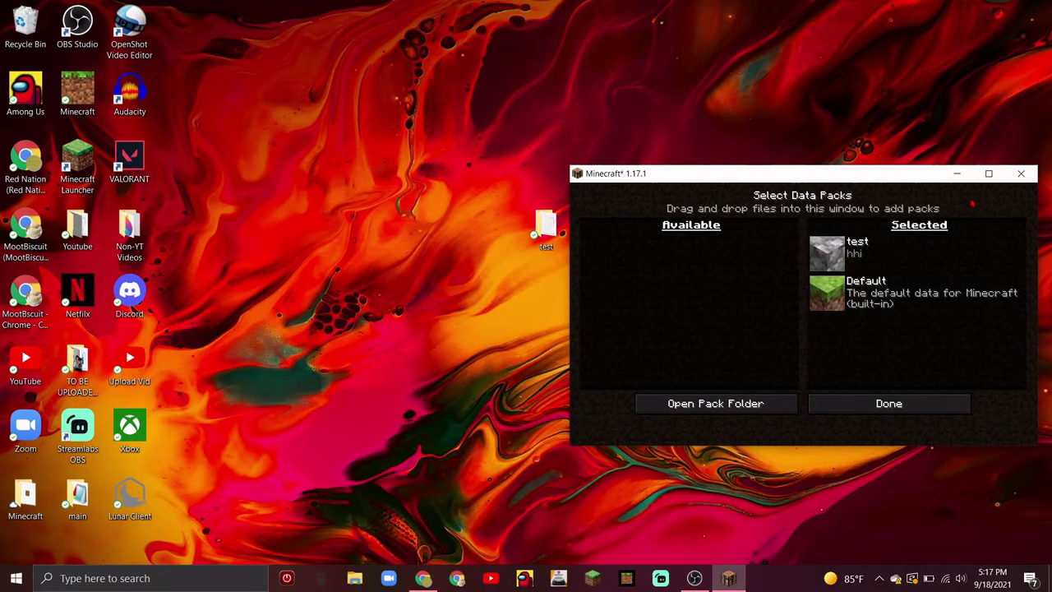
click(987, 175)
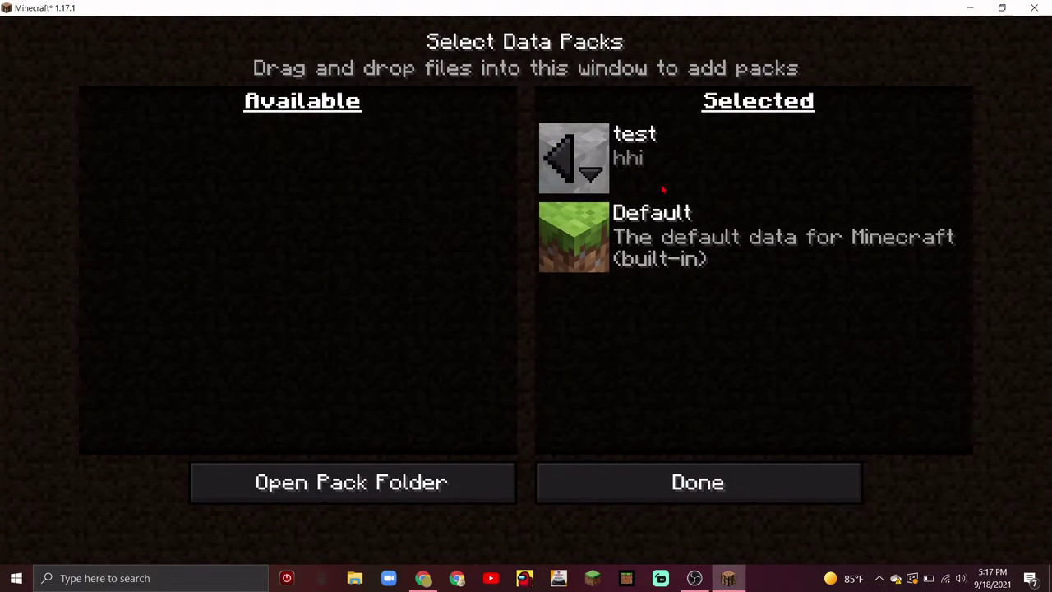
click(692, 498)
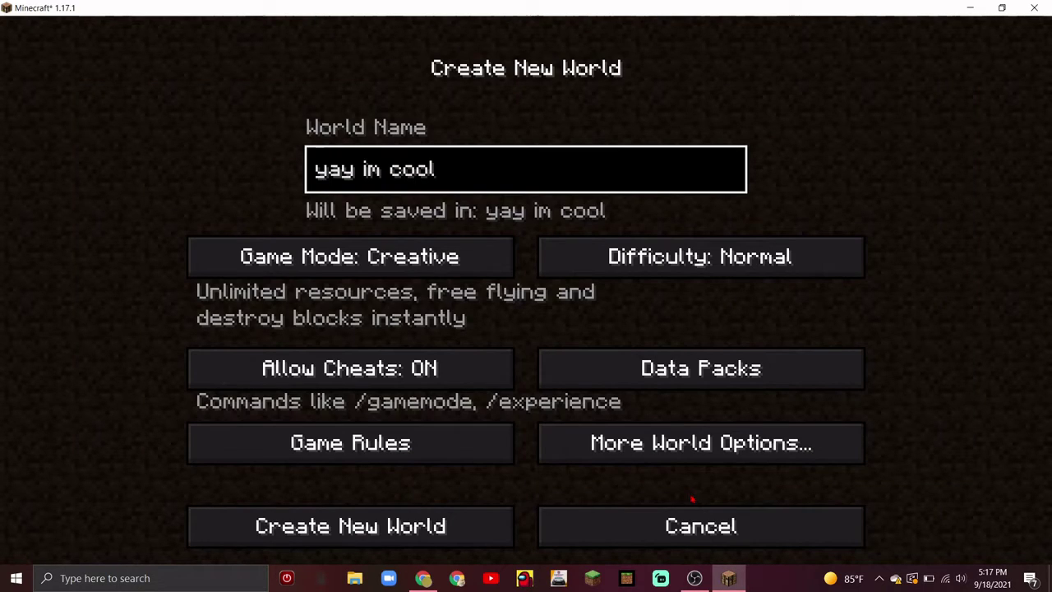
Create the world and fly over the forest and ocean down into the seabed geode
click(425, 530)
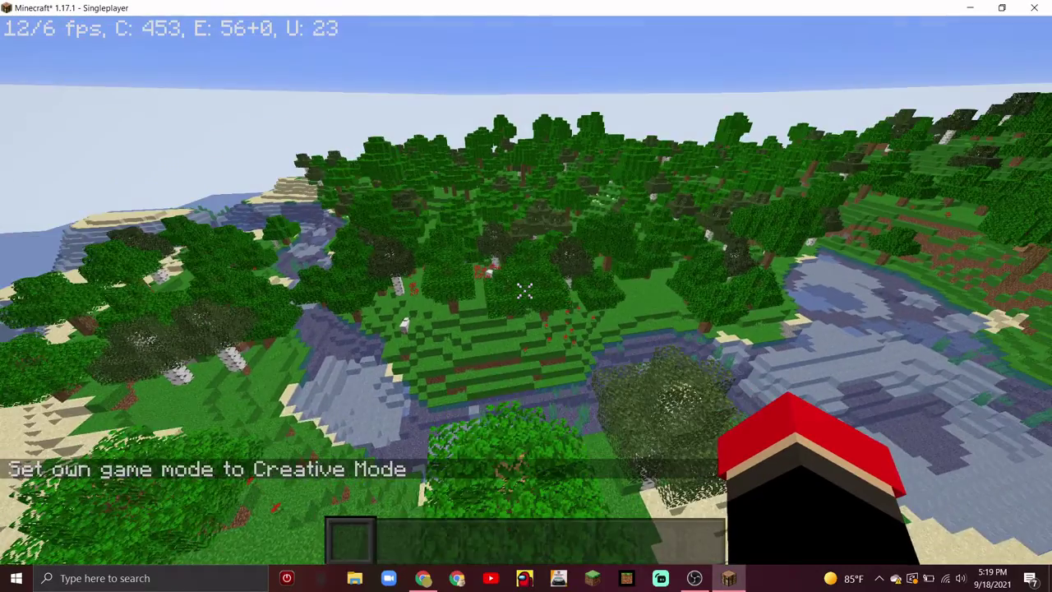
key(w)
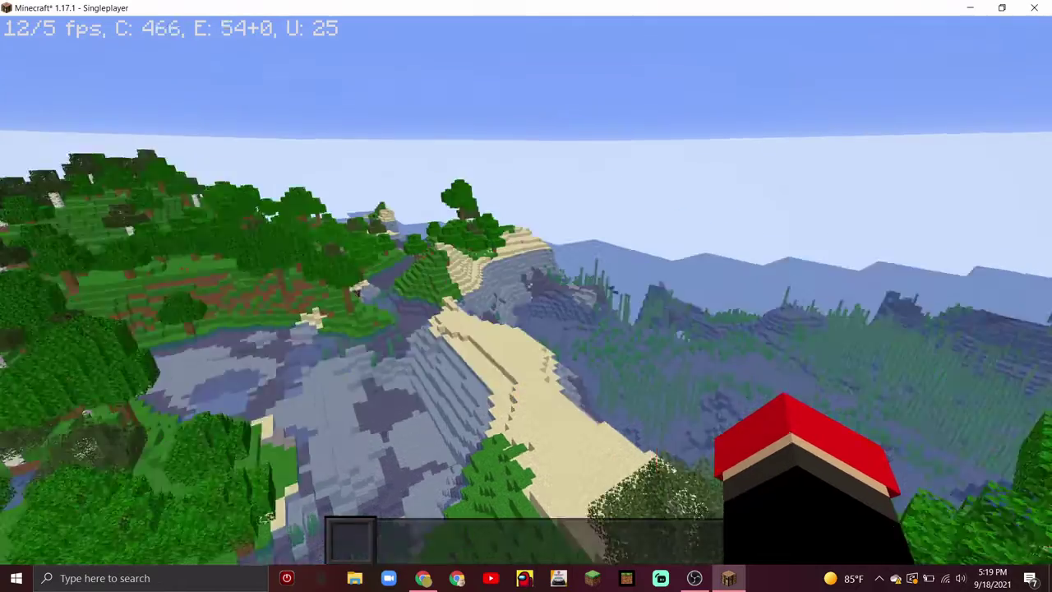
key(shift)
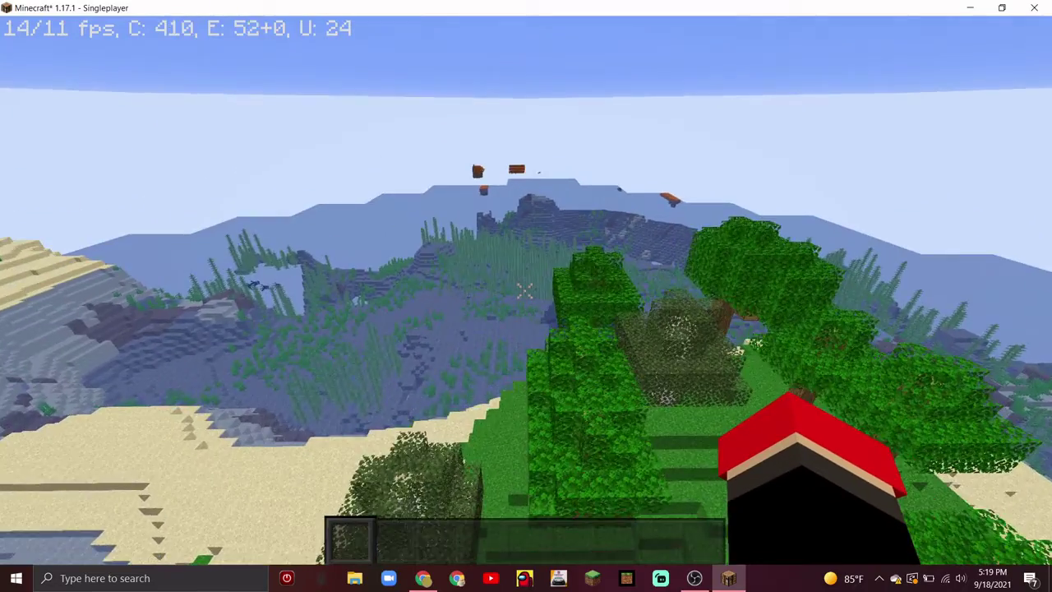
key(space)
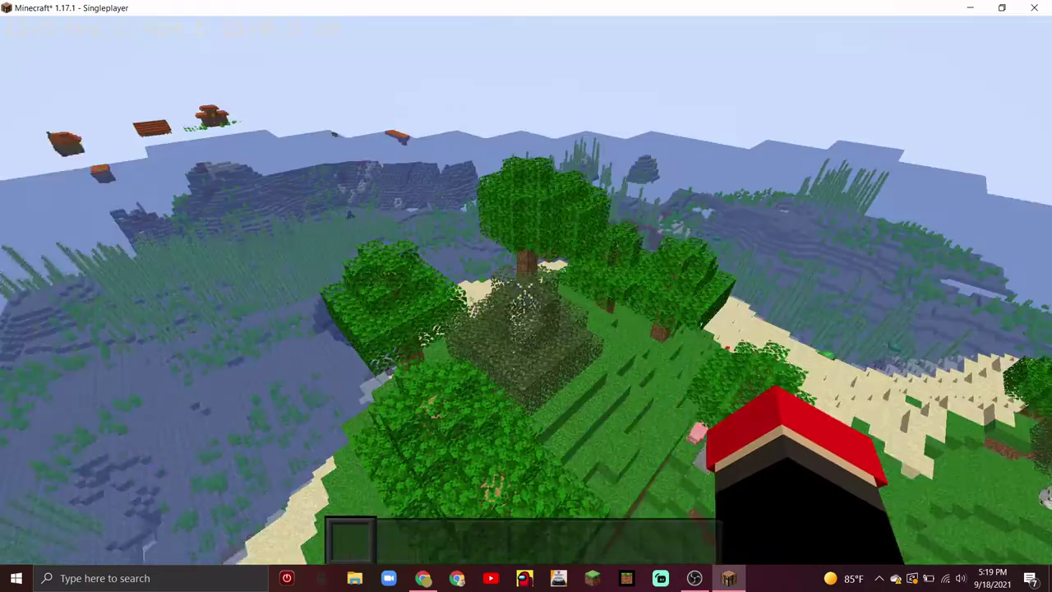
key(w)
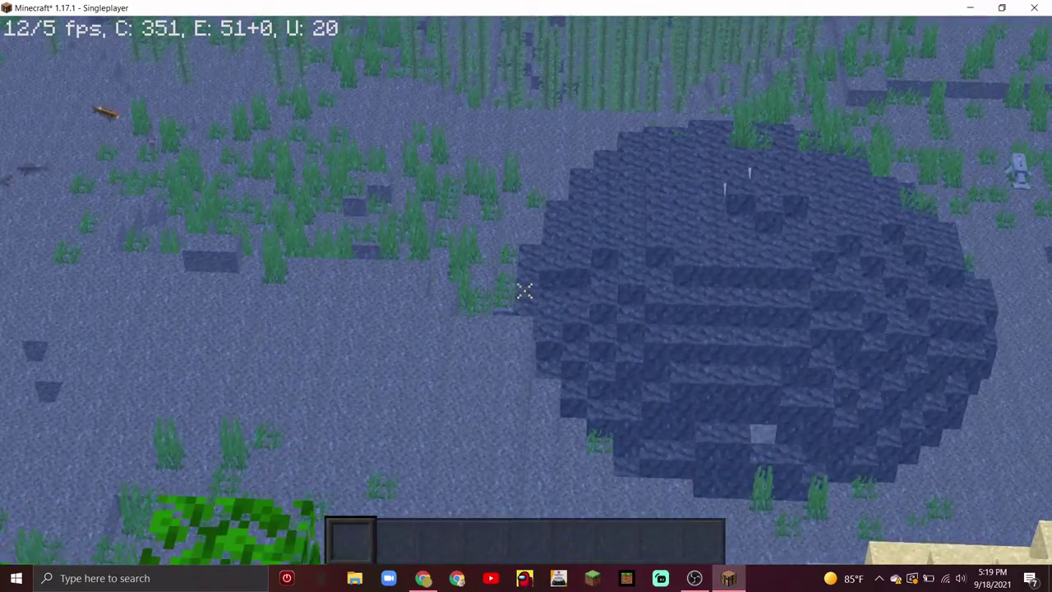
key(space)
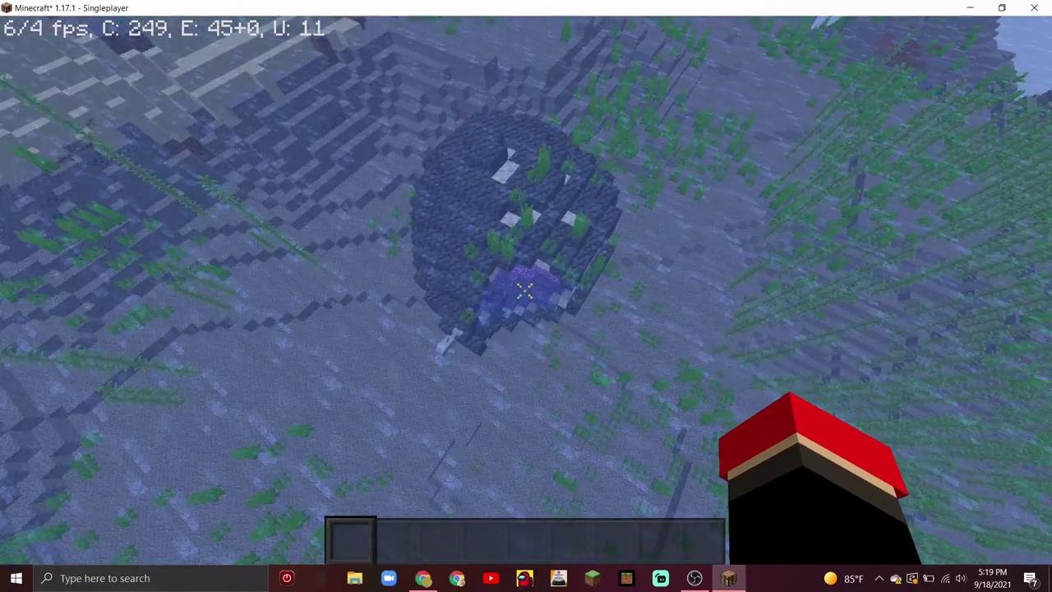
key(shift)
key(shift)
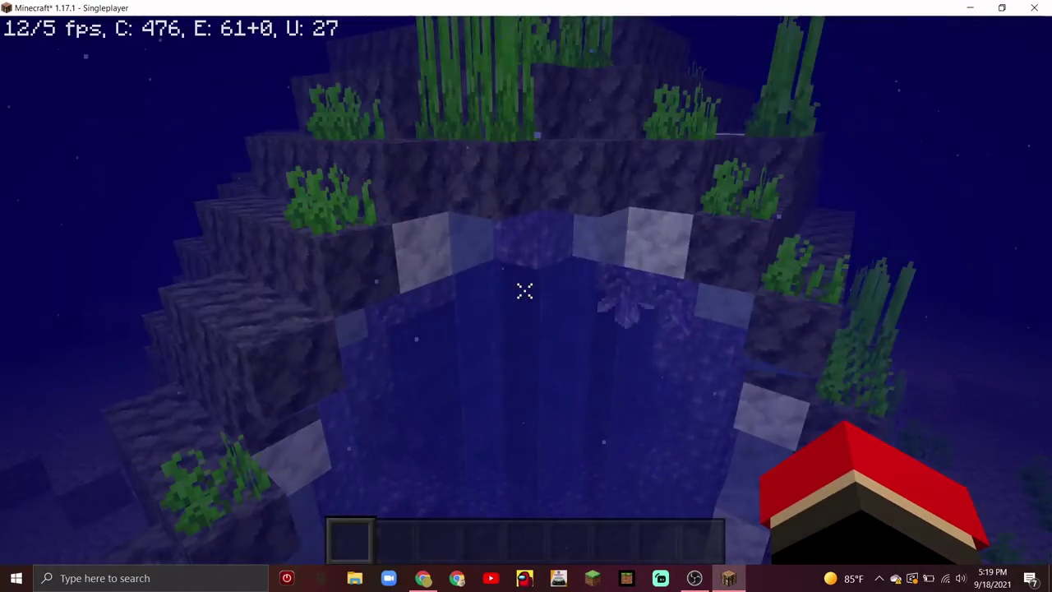
key(shift)
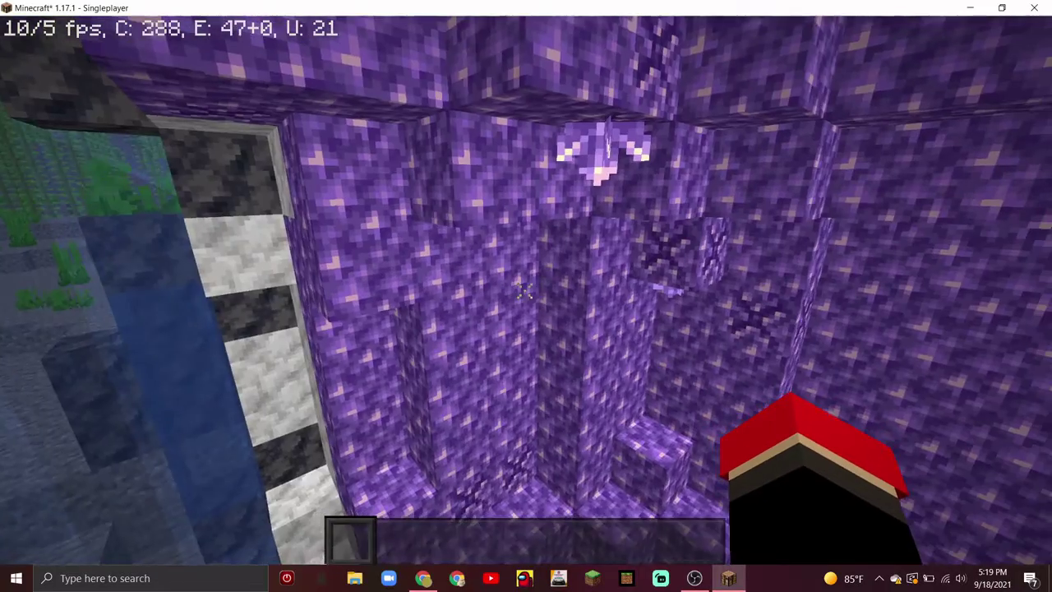
key(Escape)
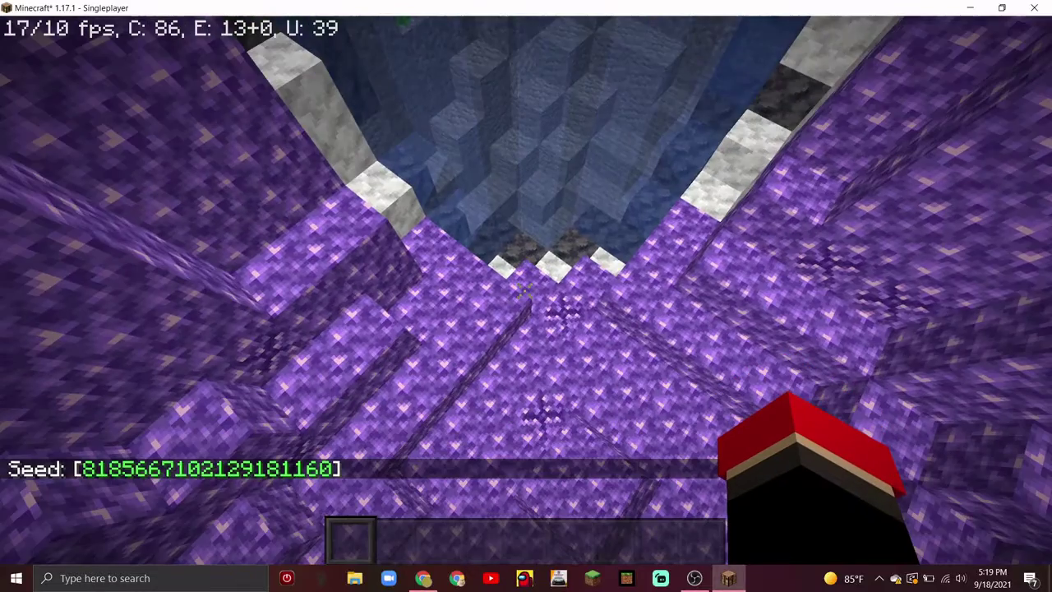
Fly up out of the geode to the savanna village, check the chest, then pause
key(space)
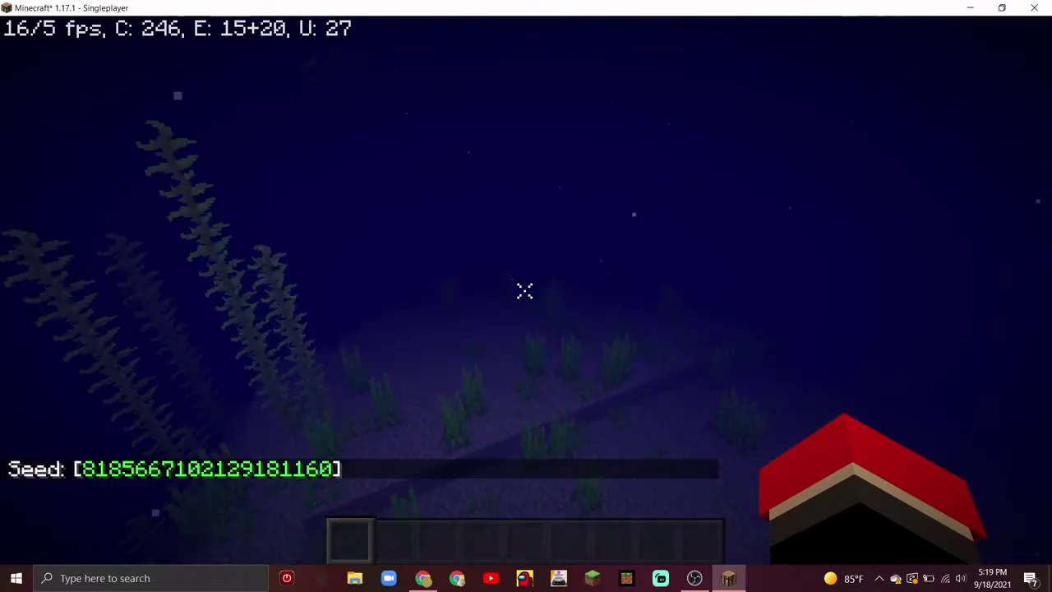
key(space)
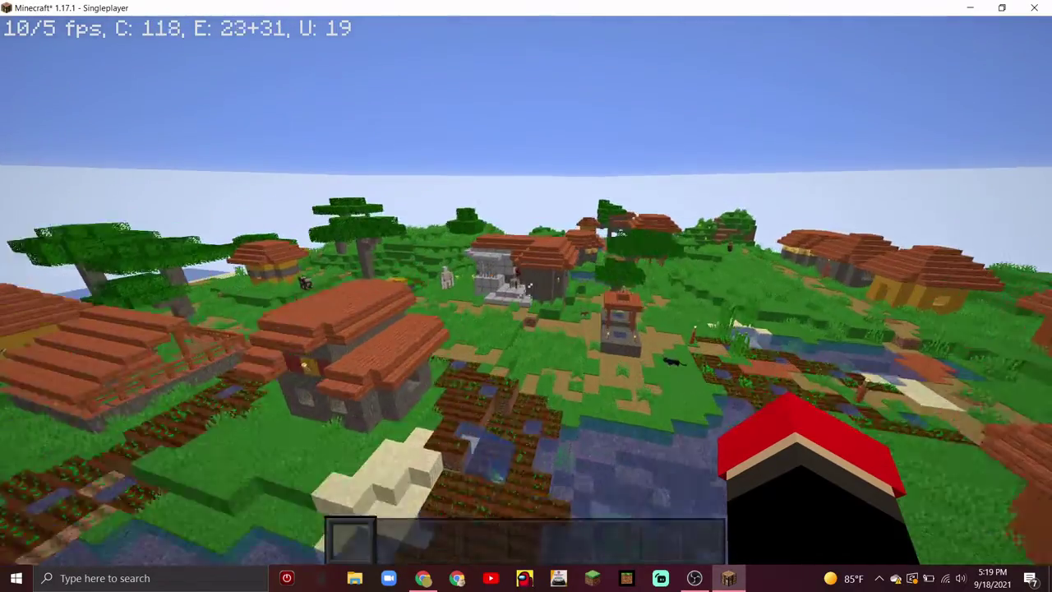
key(w)
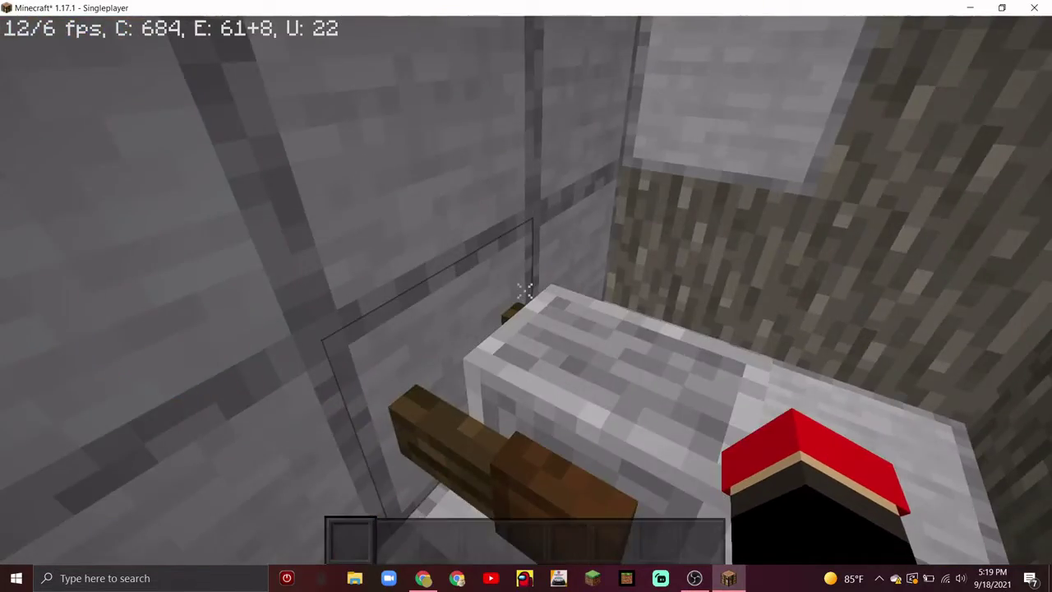
key(w)
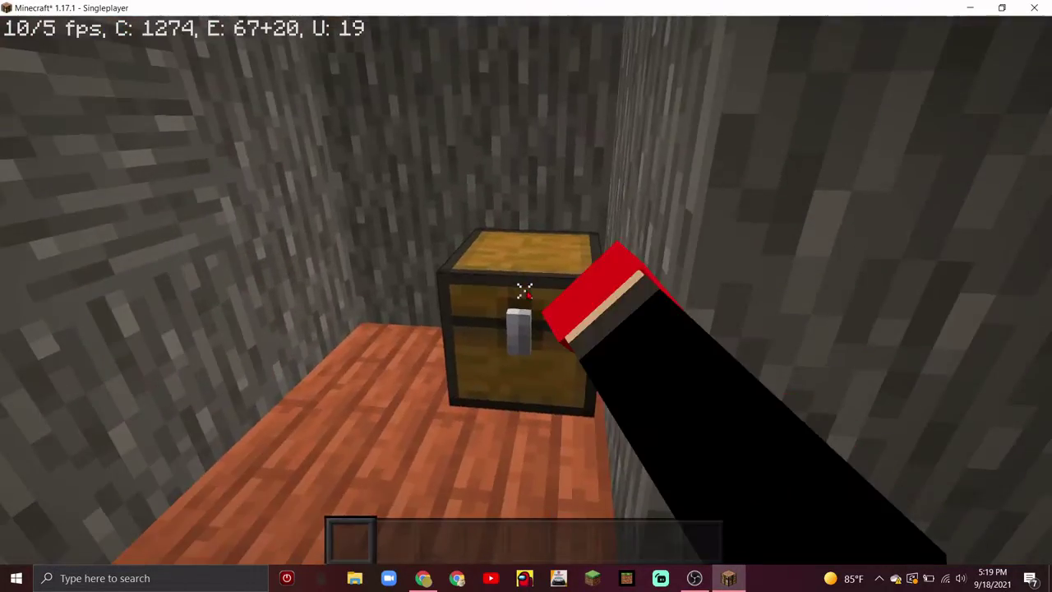
right_click(524, 291)
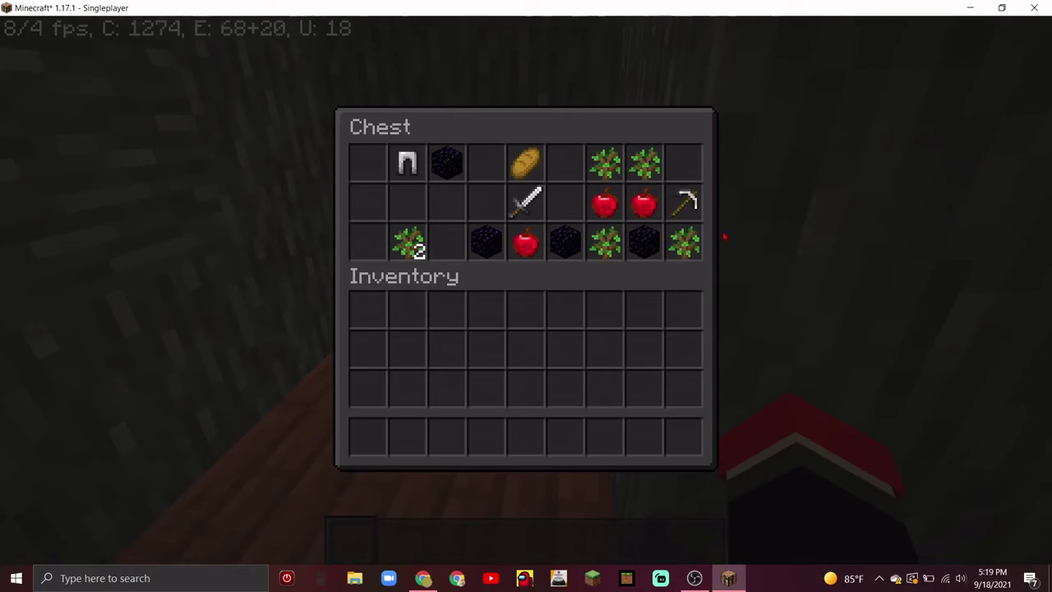
key(Escape)
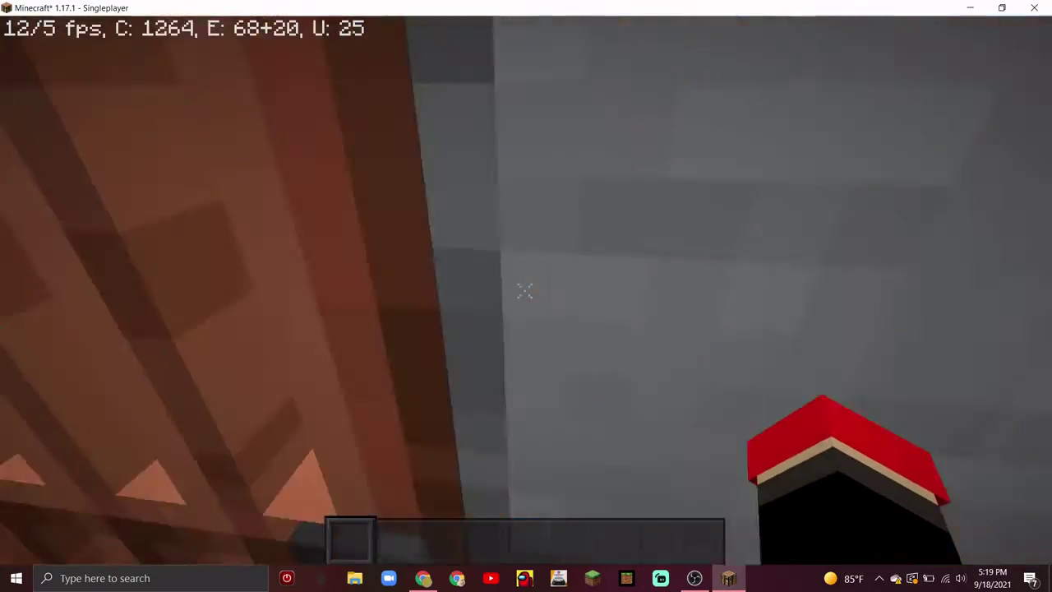
key(w)
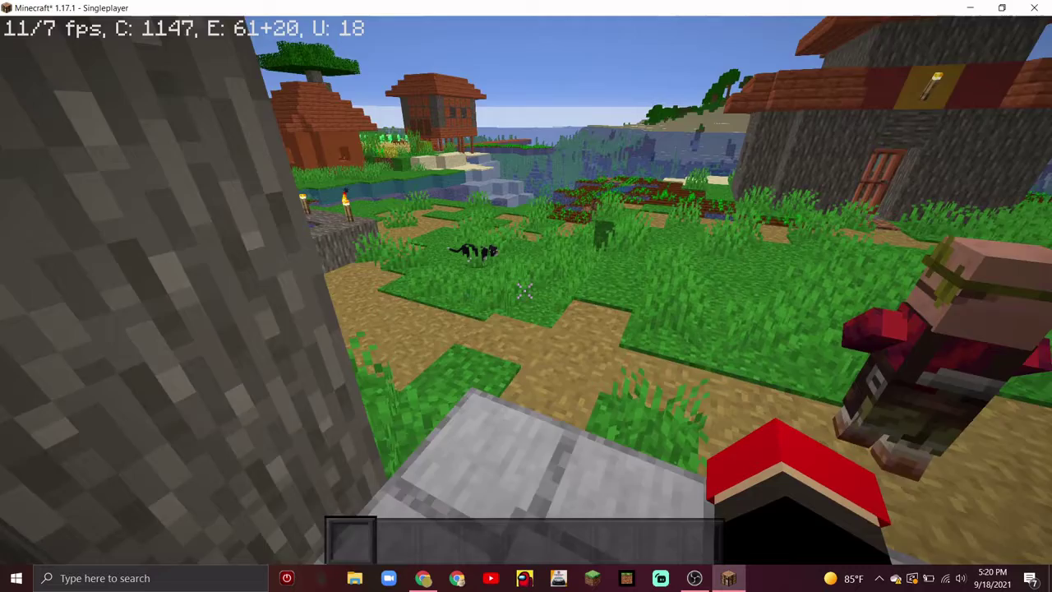
key(Escape)
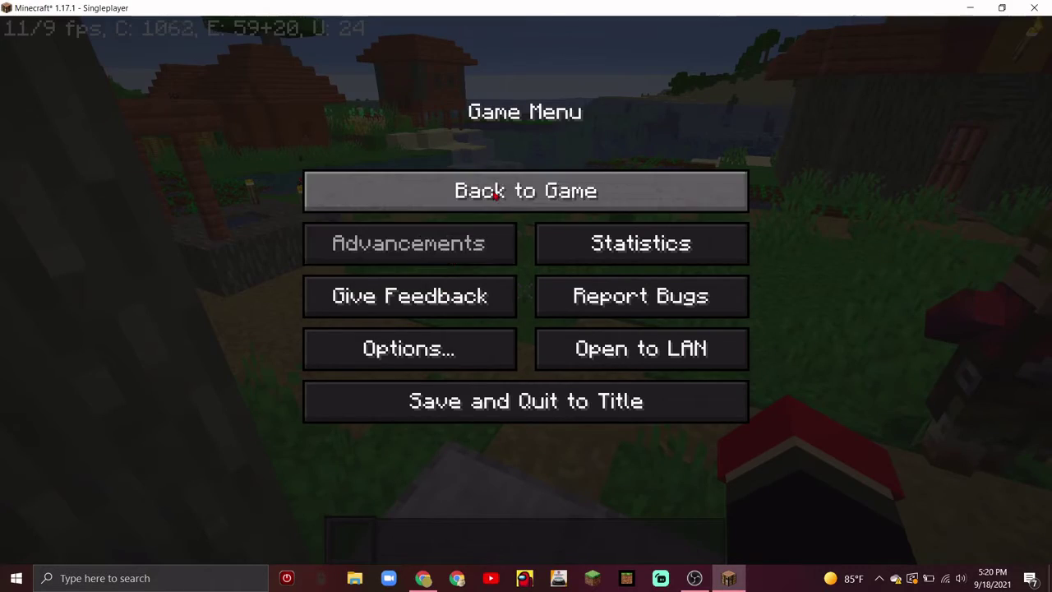
Resume play and view the Root and wateves pops advancements on the Advancements screen
click(402, 188)
key(l)
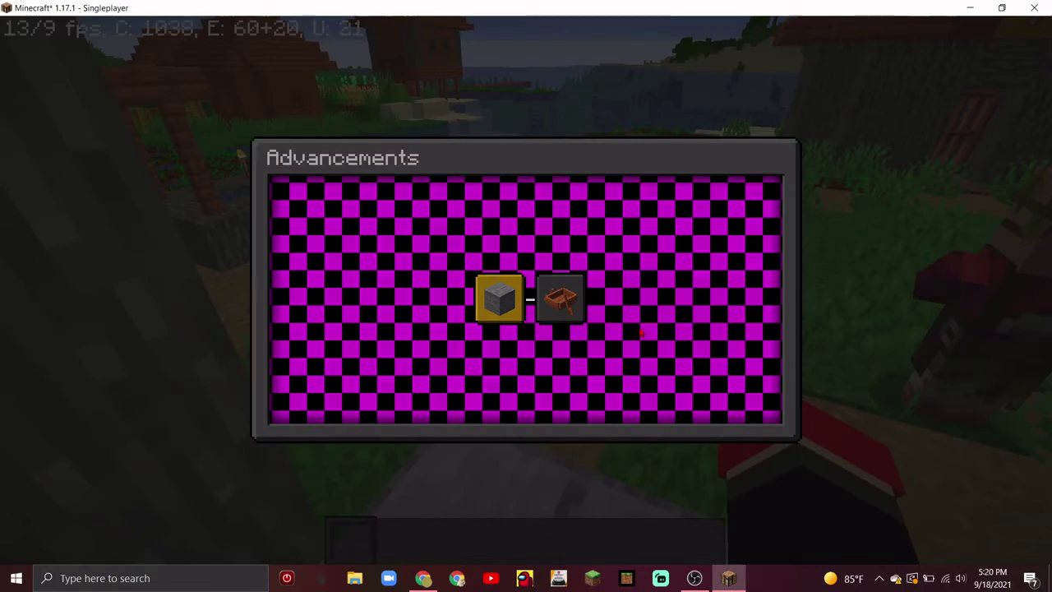
mouse_move(504, 302)
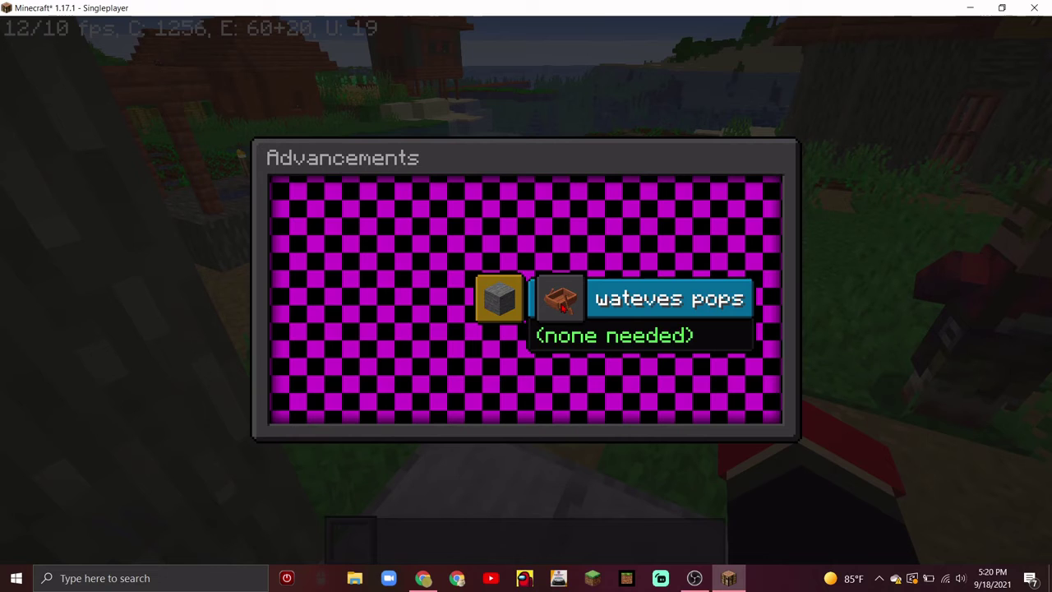
Put a Command Block and an Observer into the first two hotbar slots
key(Escape)
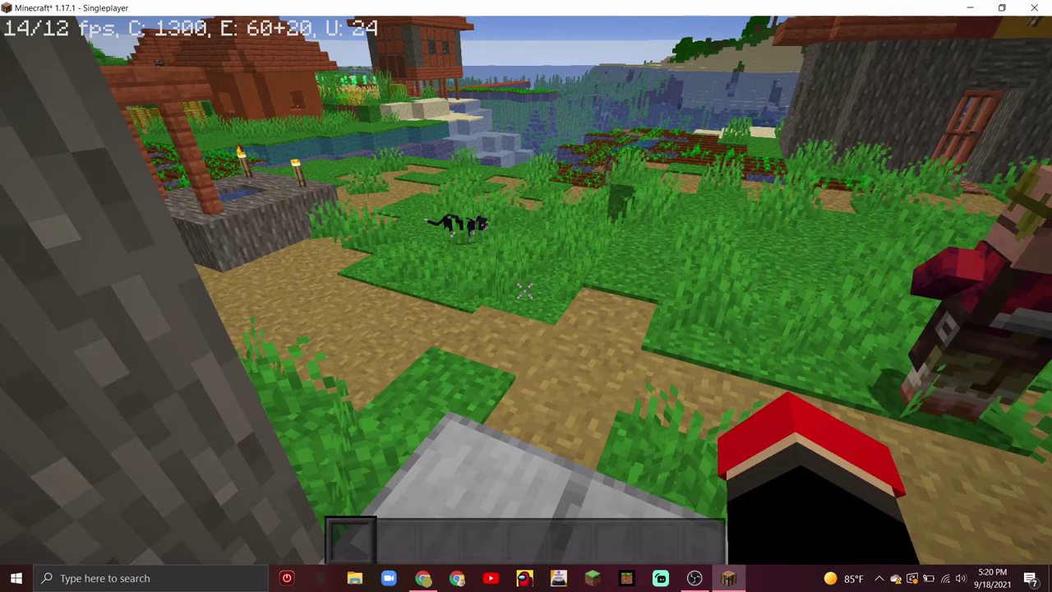
key(e)
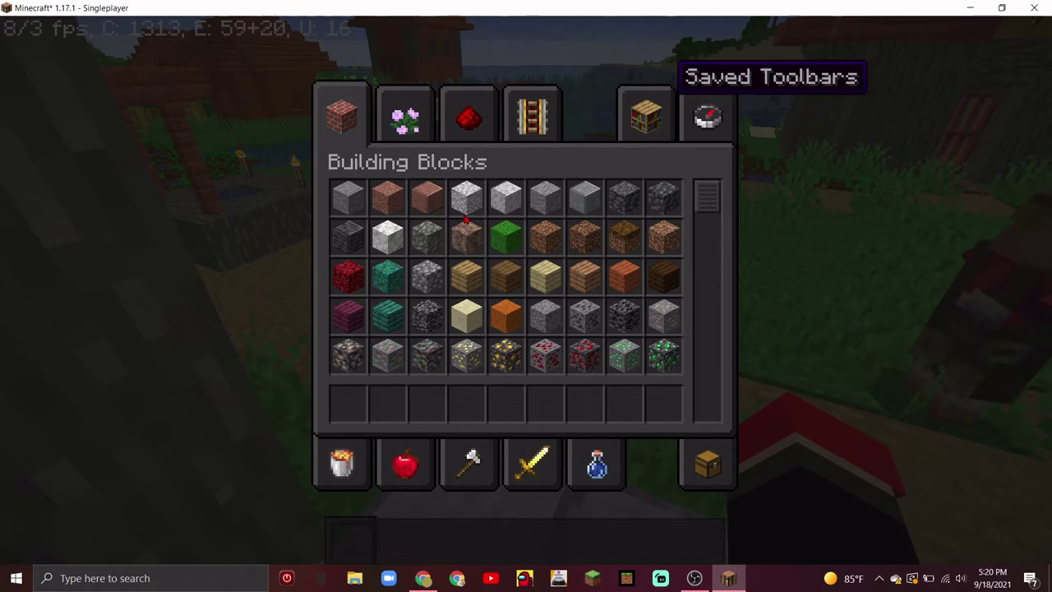
click(649, 107)
click(429, 286)
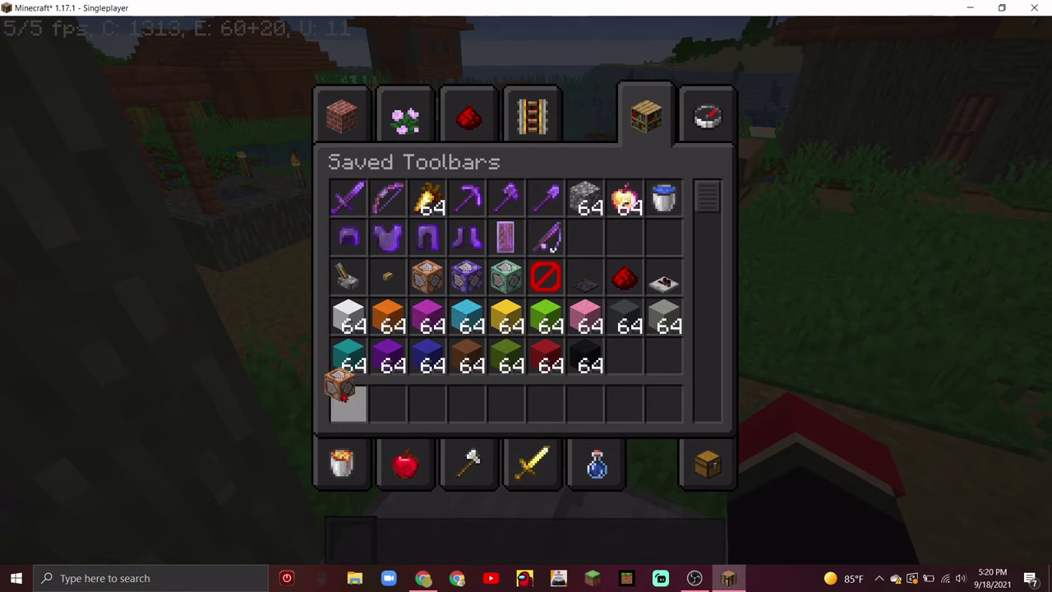
click(347, 403)
click(708, 117)
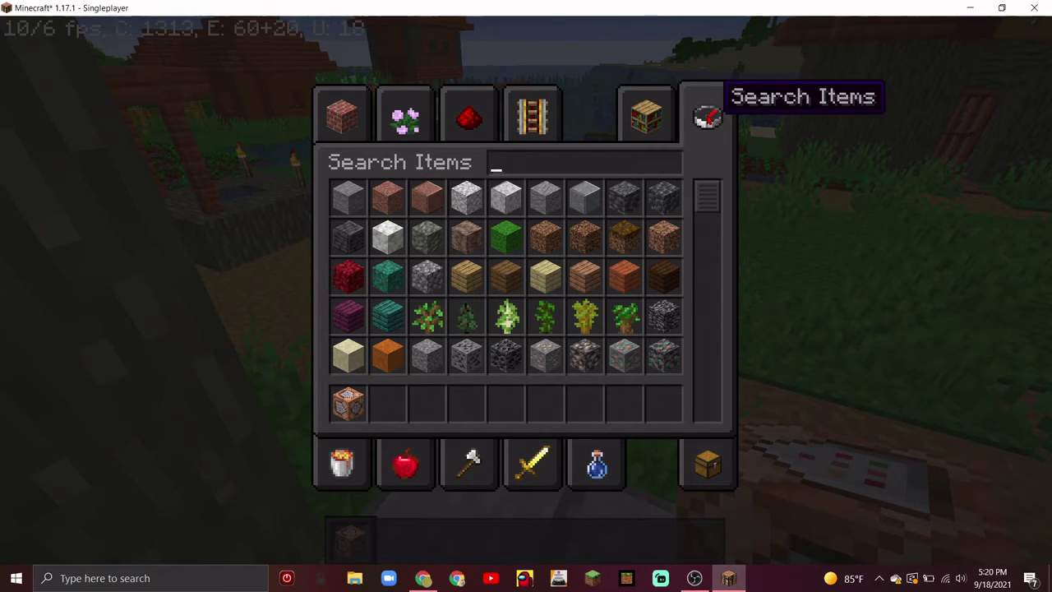
text(ob)
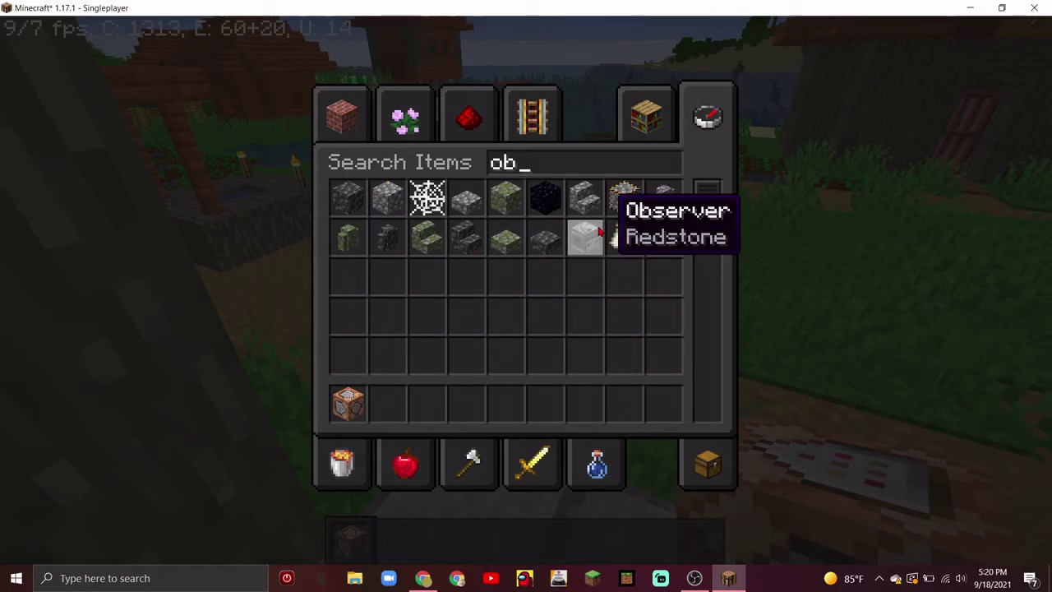
click(587, 236)
click(388, 403)
Place an observer on the grass with a command block in front of it
key(Escape)
key(2)
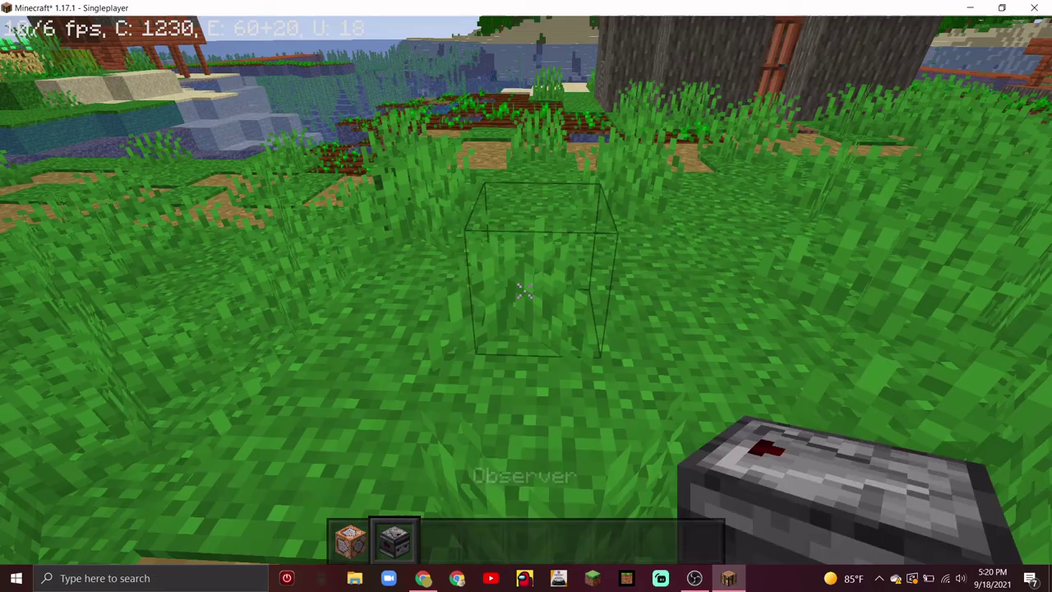
right_click(524, 290)
key(1)
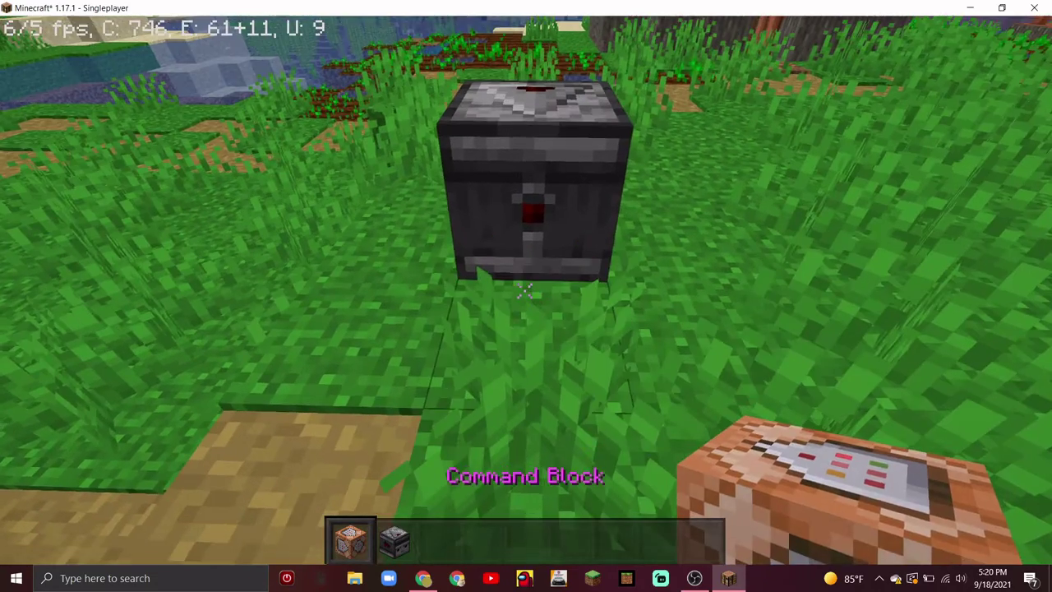
right_click(524, 290)
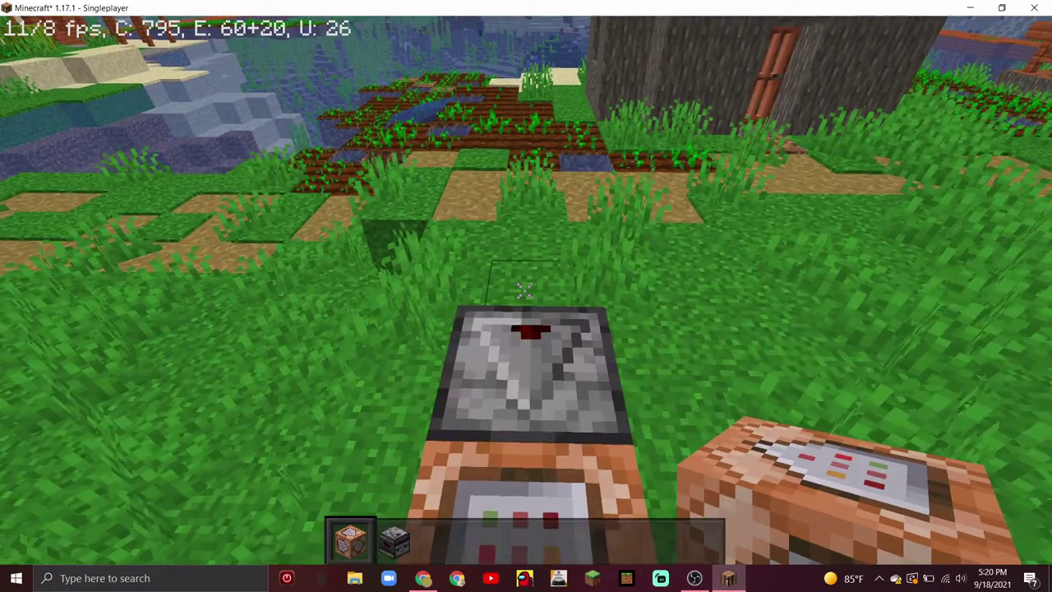
Add a Piston and Redstone Dust to the third and fourth hotbar slots
text(e)
text(io)
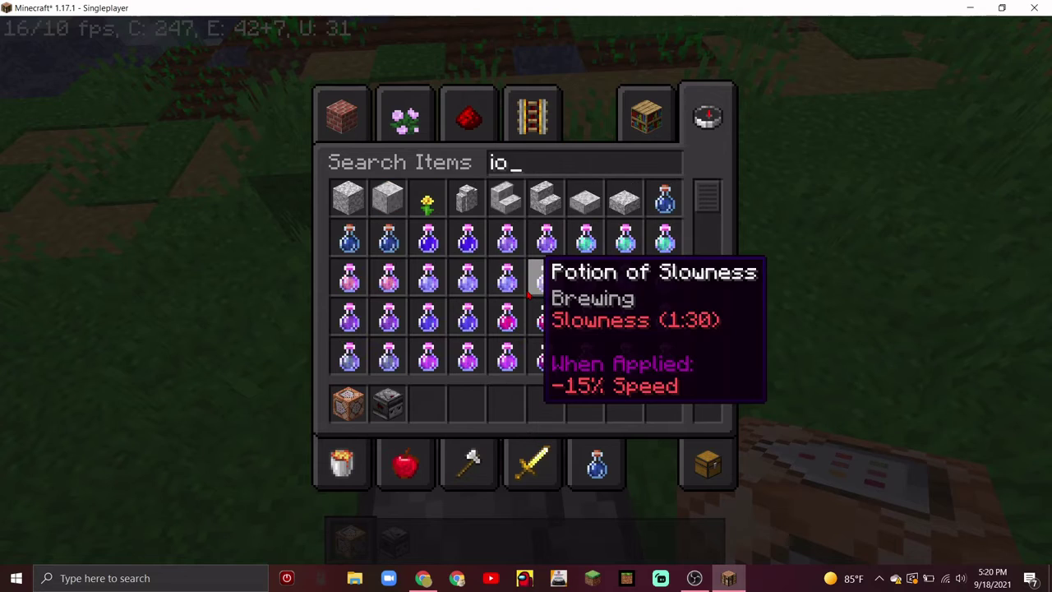
key(BackSpace)
key(BackSpace)
text(pis)
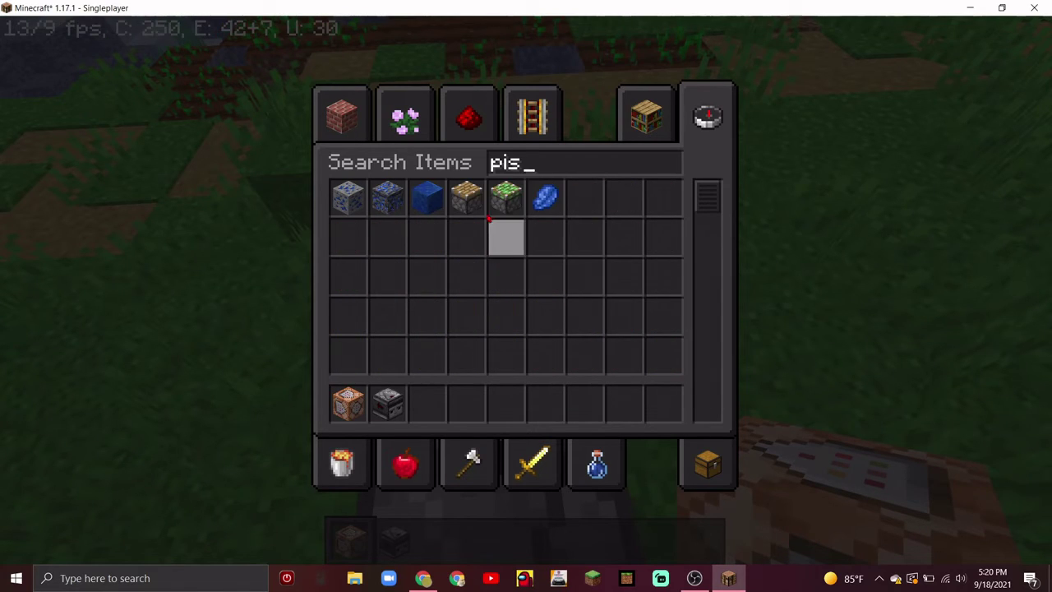
click(419, 390)
key(Escape)
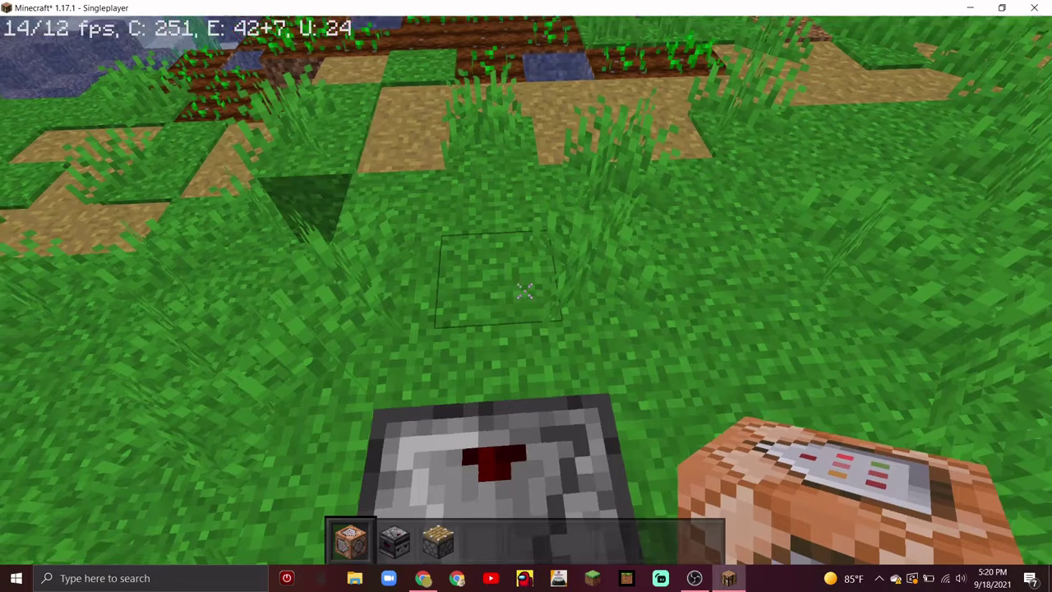
scroll(523, 292, down, 2)
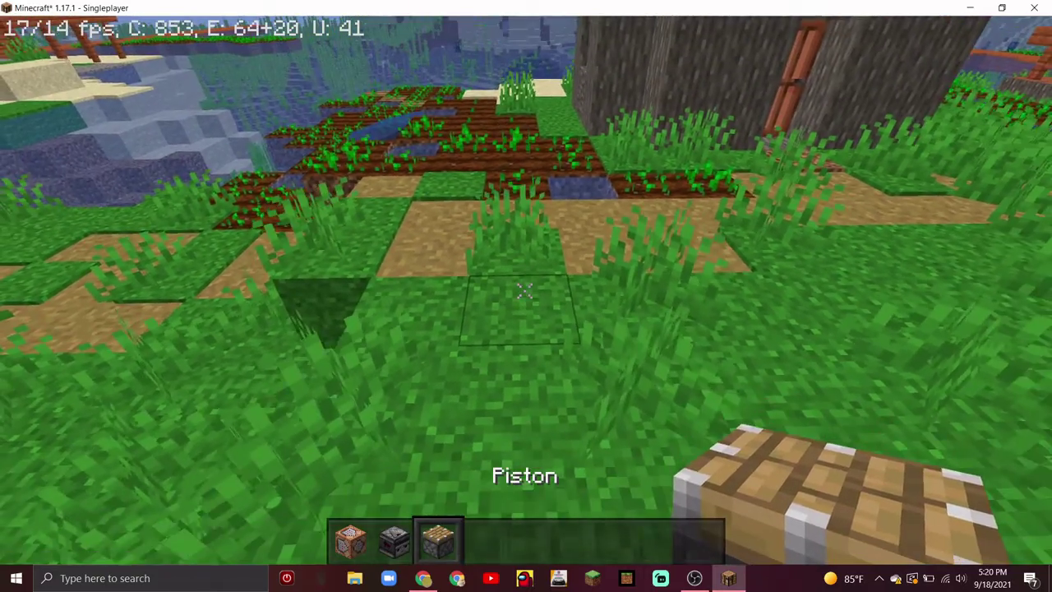
key(e)
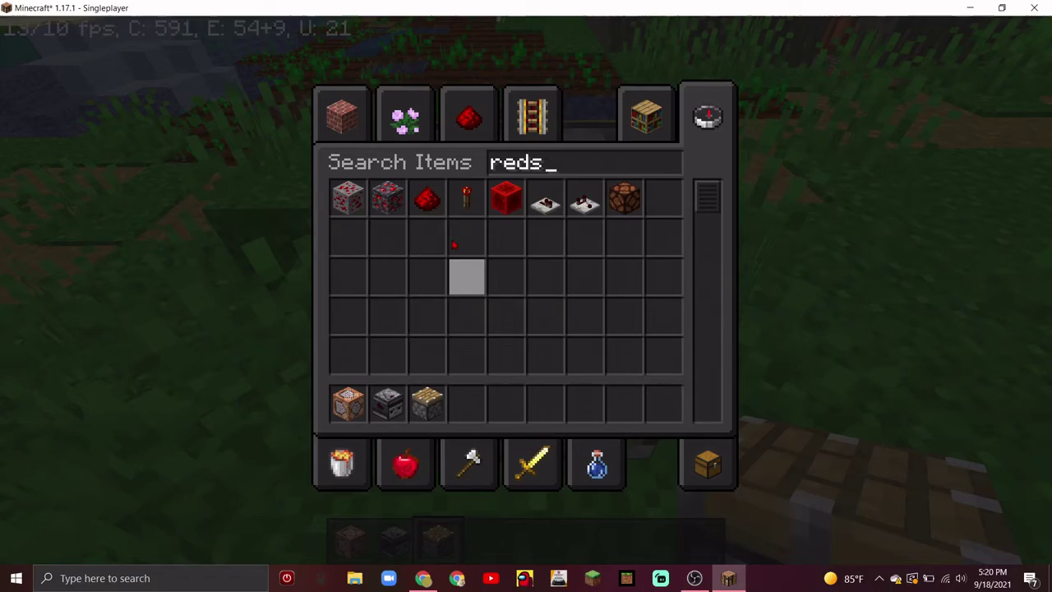
click(467, 403)
key(Escape)
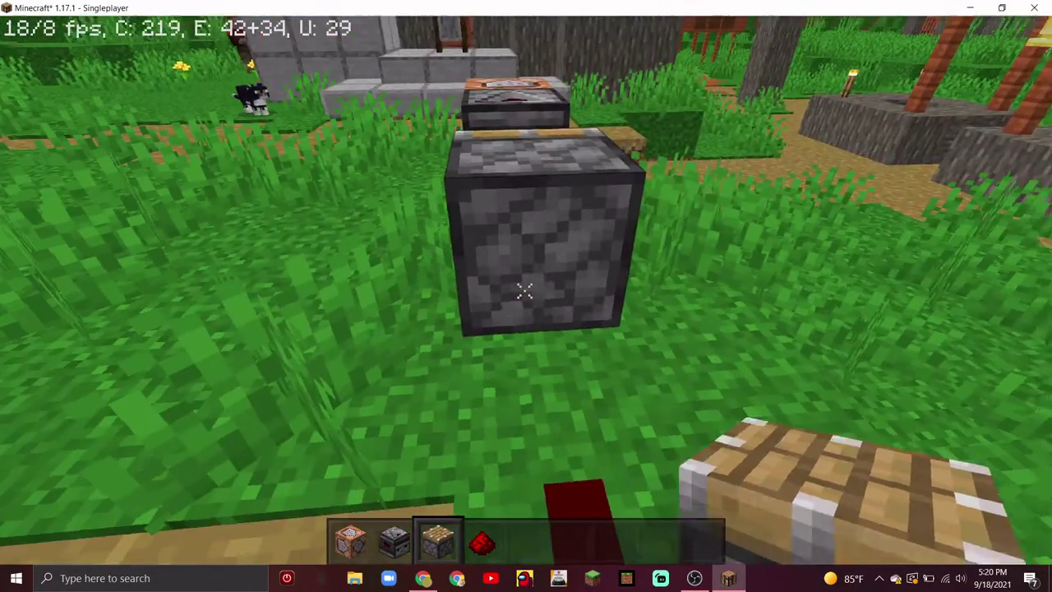
Place another observer and add a stone pressure plate to the fifth hotbar slot
key(2)
right_click(525, 292)
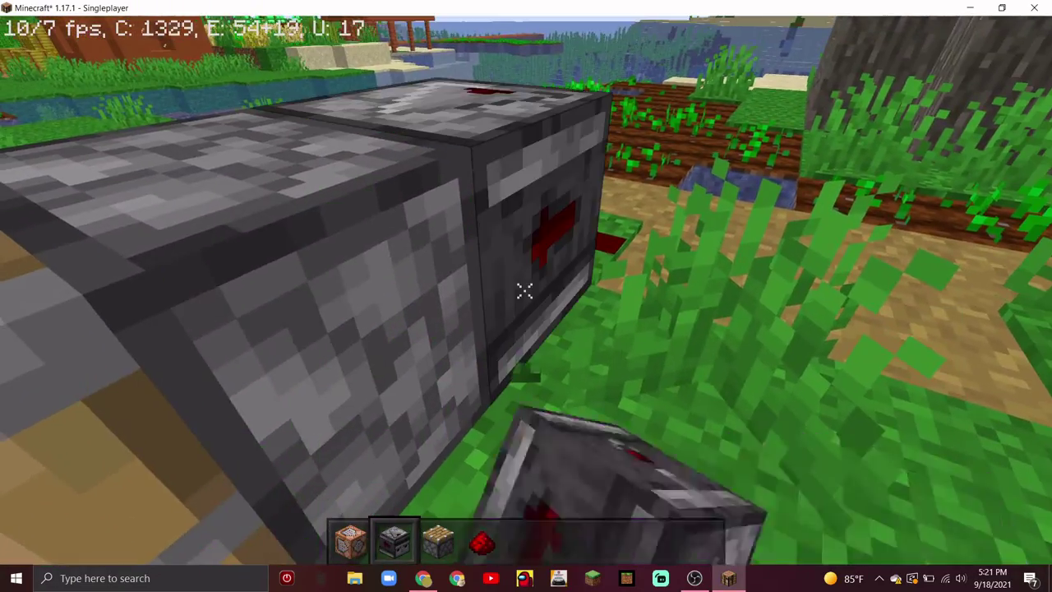
key(e)
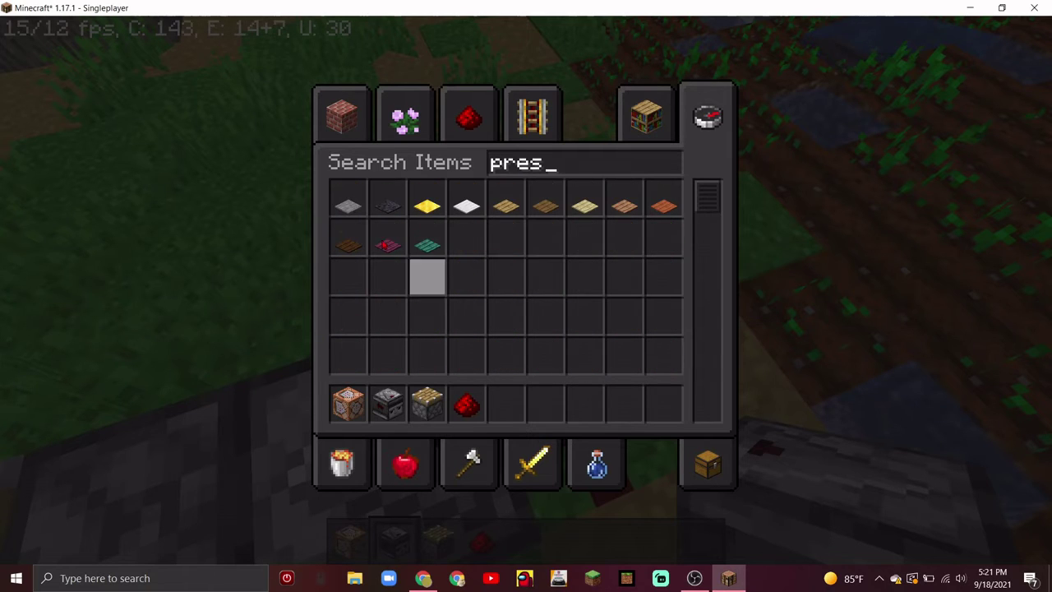
click(497, 408)
key(e)
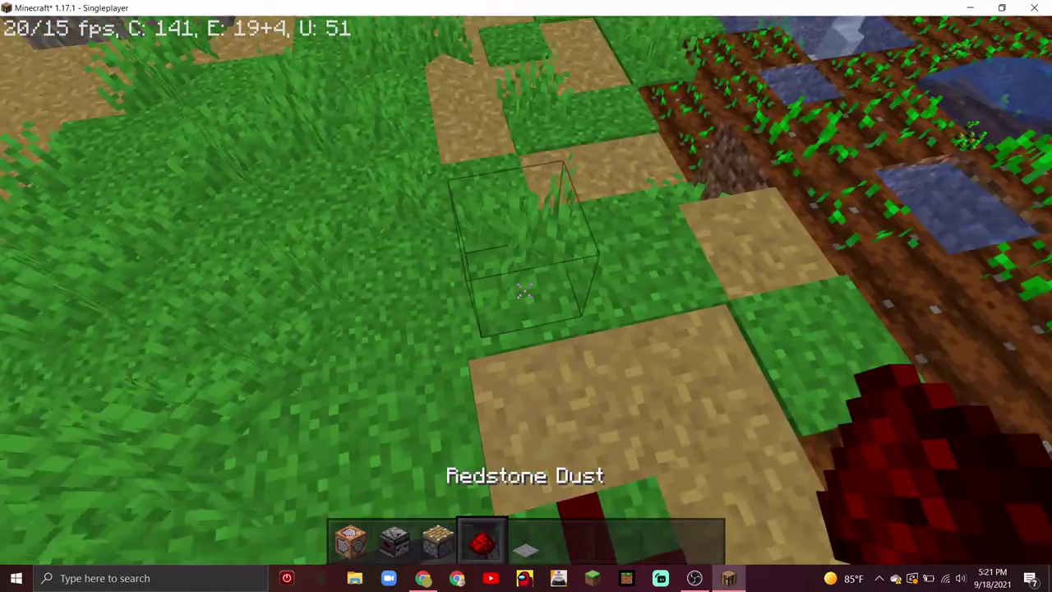
Take a grass block into the hotbar and place the stone pressure plate on it
scroll(526, 296, up, 1)
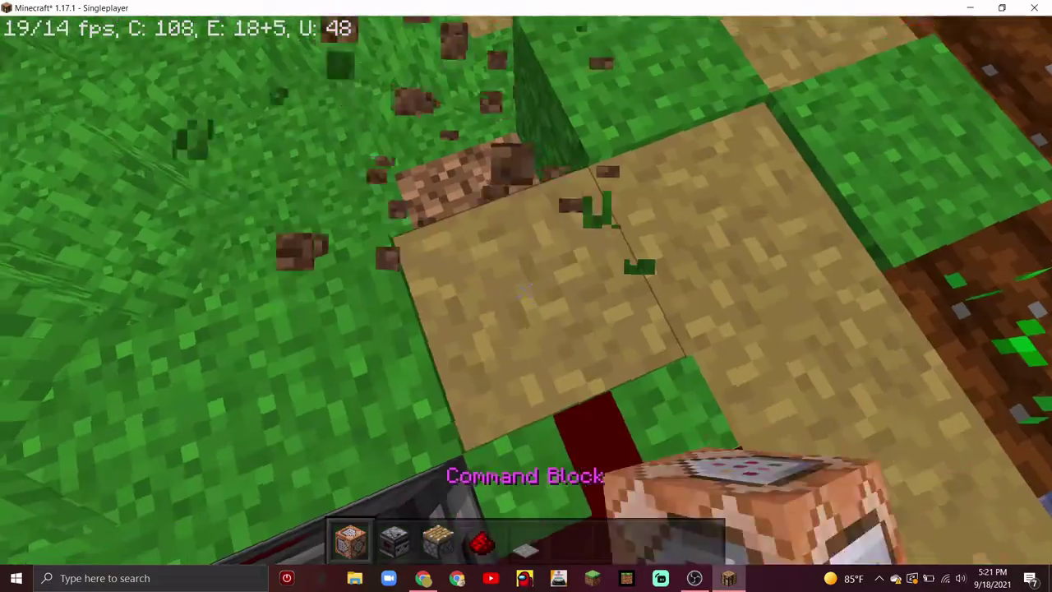
click(526, 296)
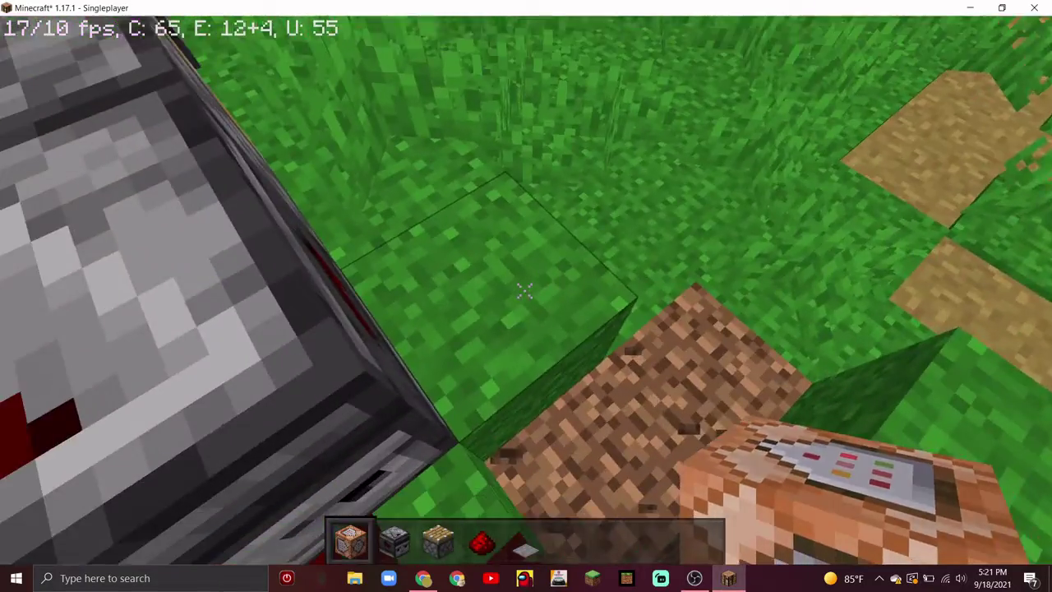
middle_click(525, 291)
scroll(524, 291, up, 1)
scroll(524, 291, up, 1)
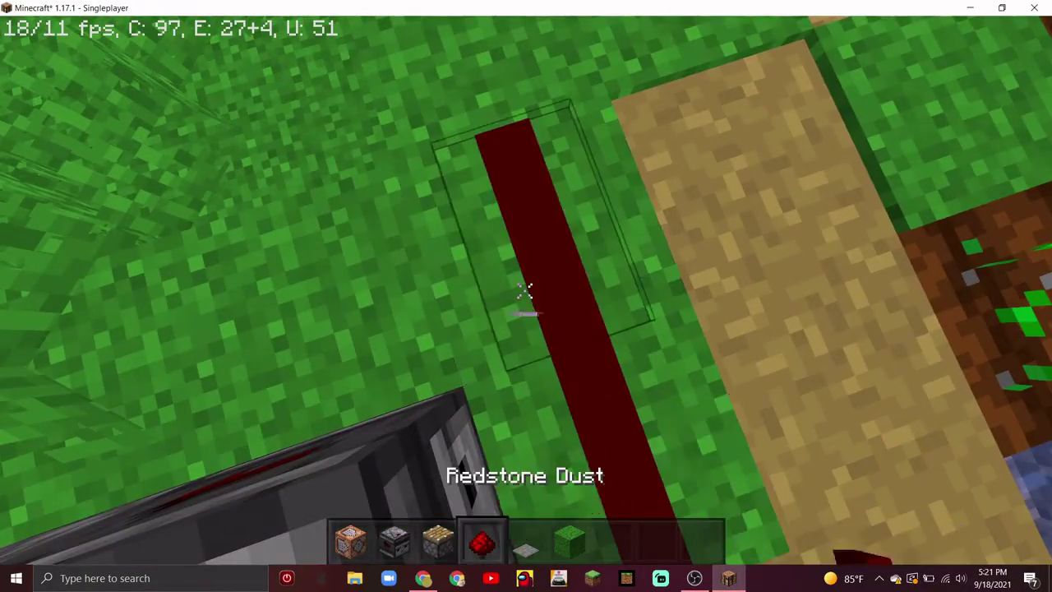
scroll(524, 291, down, 1)
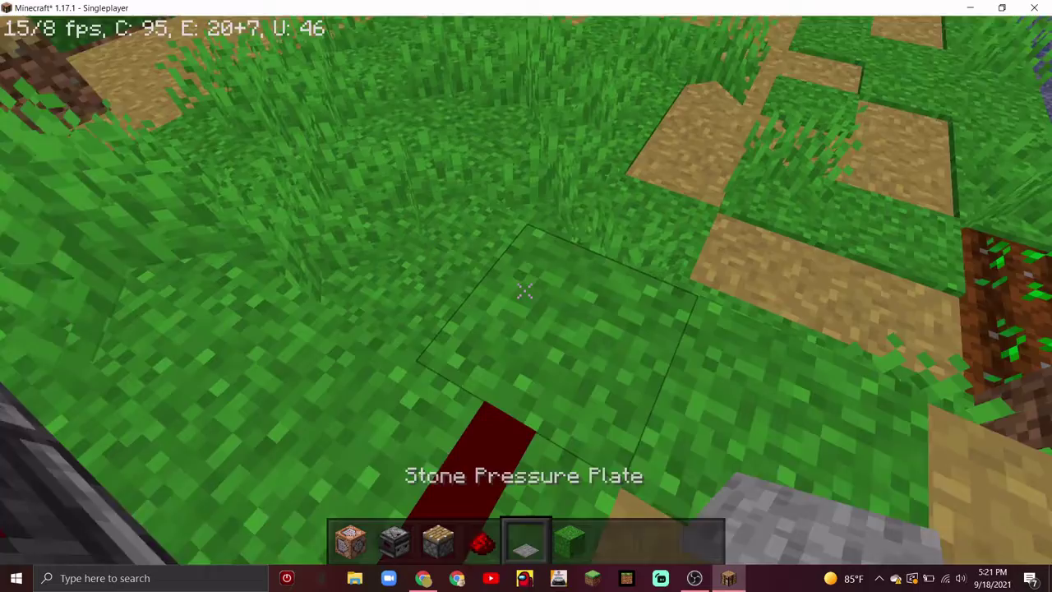
right_click(525, 291)
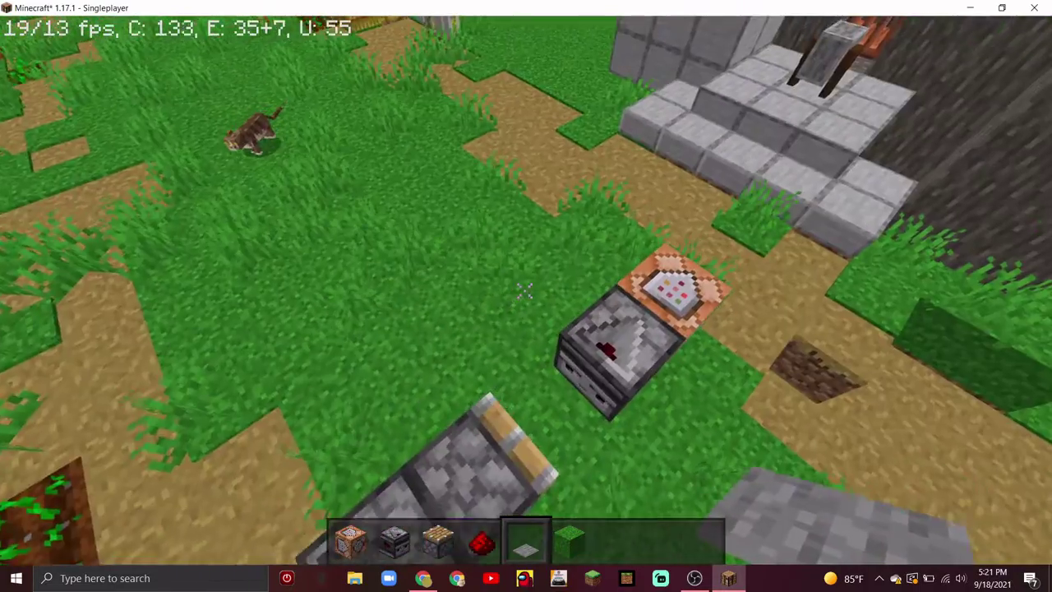
scroll(524, 291, up, 2)
scroll(524, 291, down, 1)
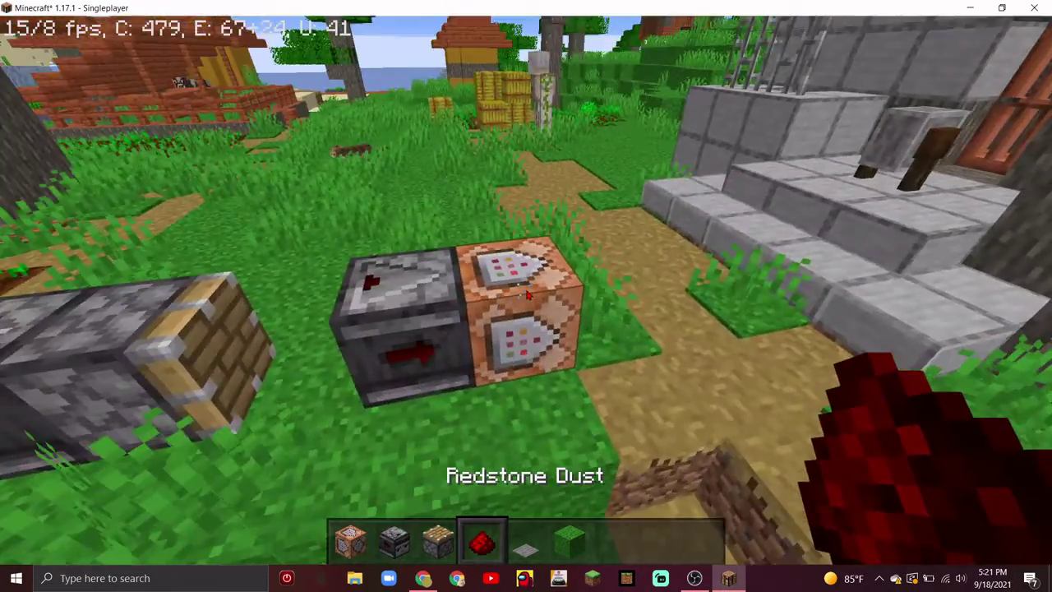
Enter 'advancement grant @s only test:pops' into the command block and save it
right_click(526, 292)
text(advancement grant @s only)
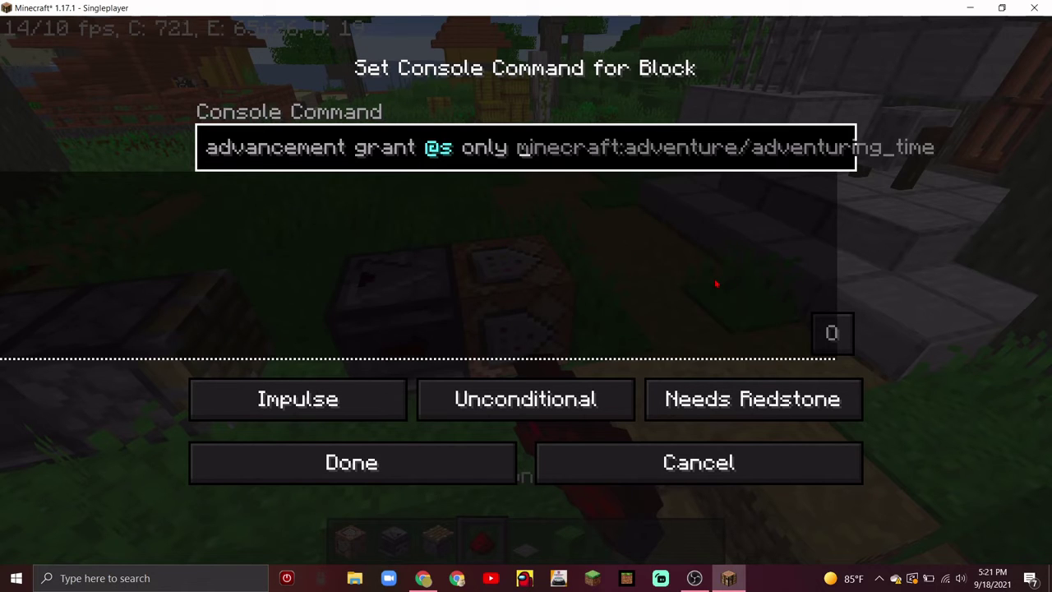
text(test:pops)
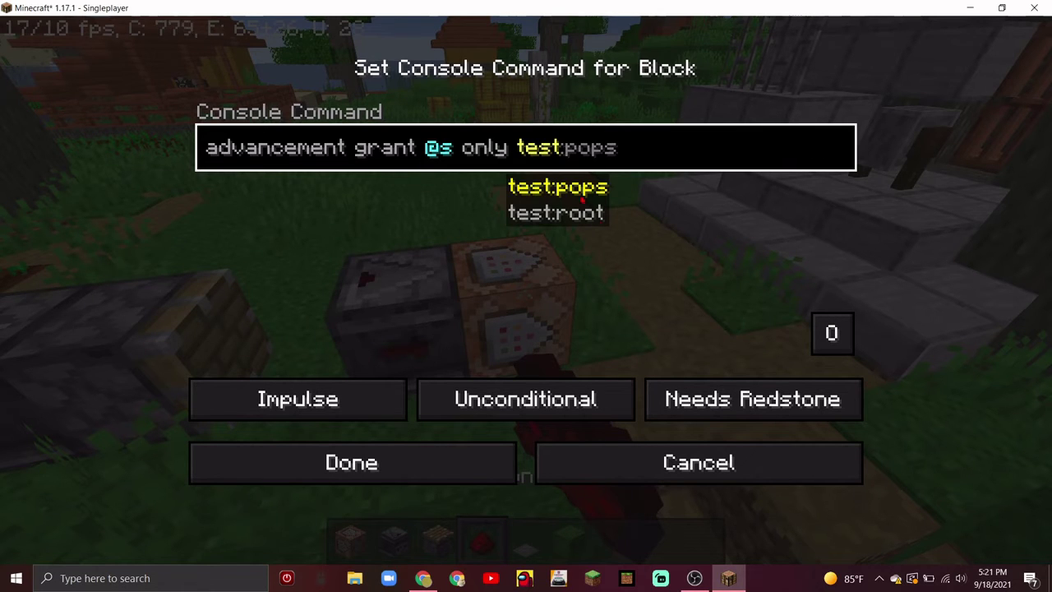
click(585, 188)
click(394, 462)
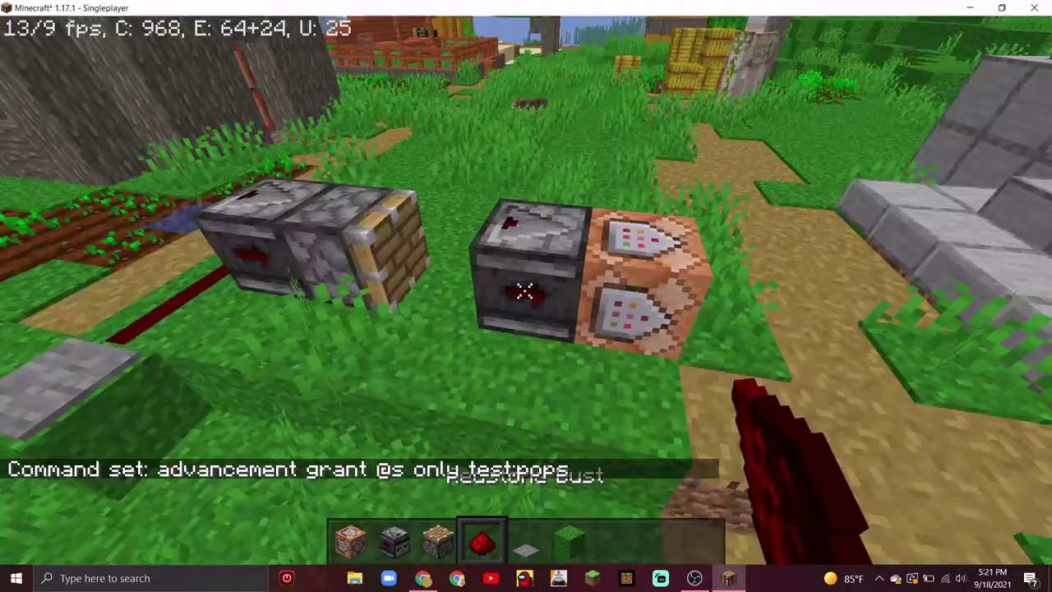
key(w)
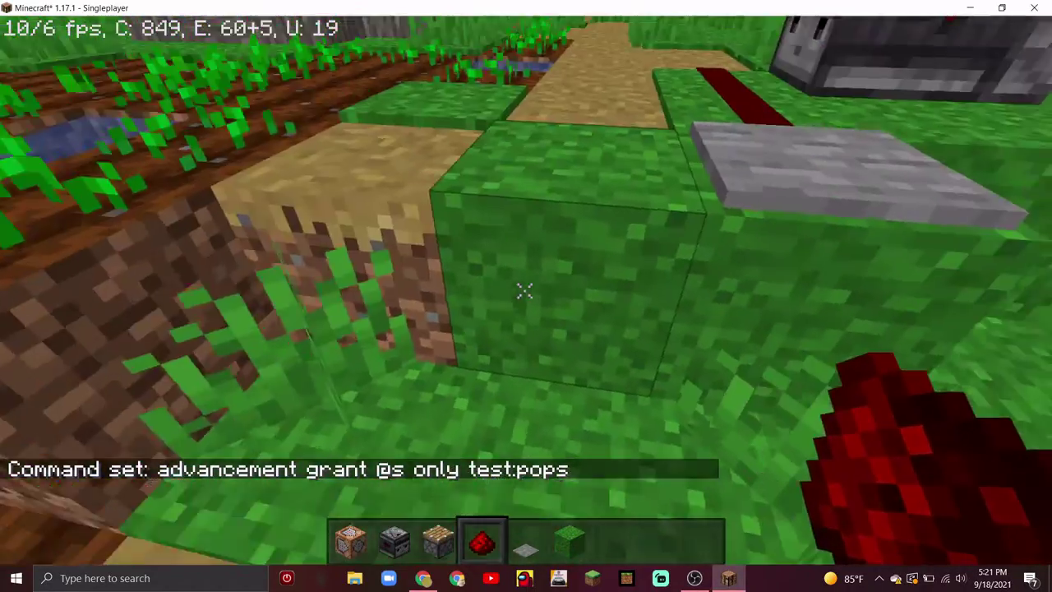
mouse_move(524, 291)
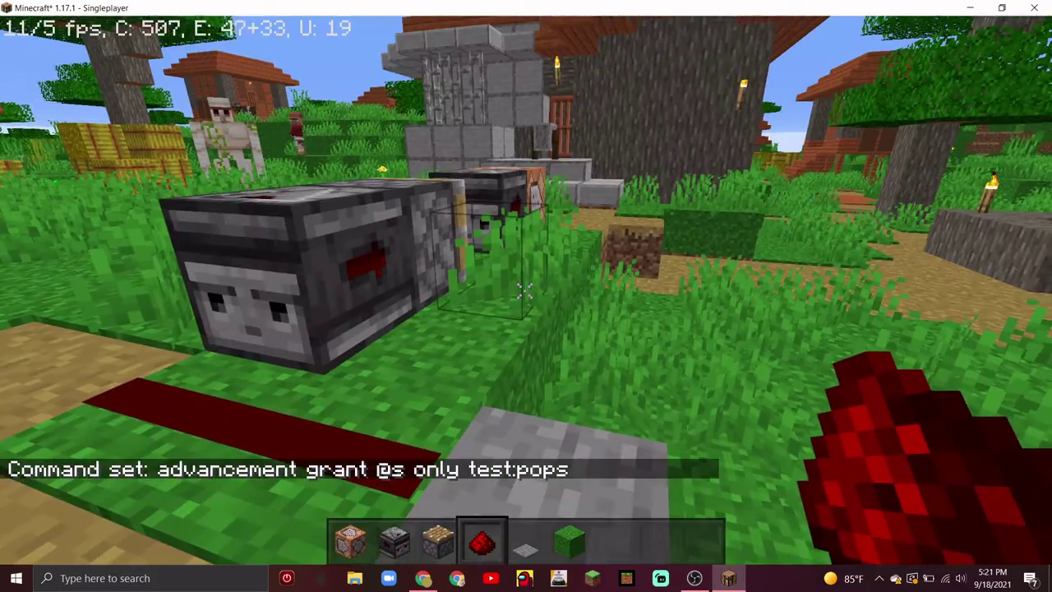
key(w)
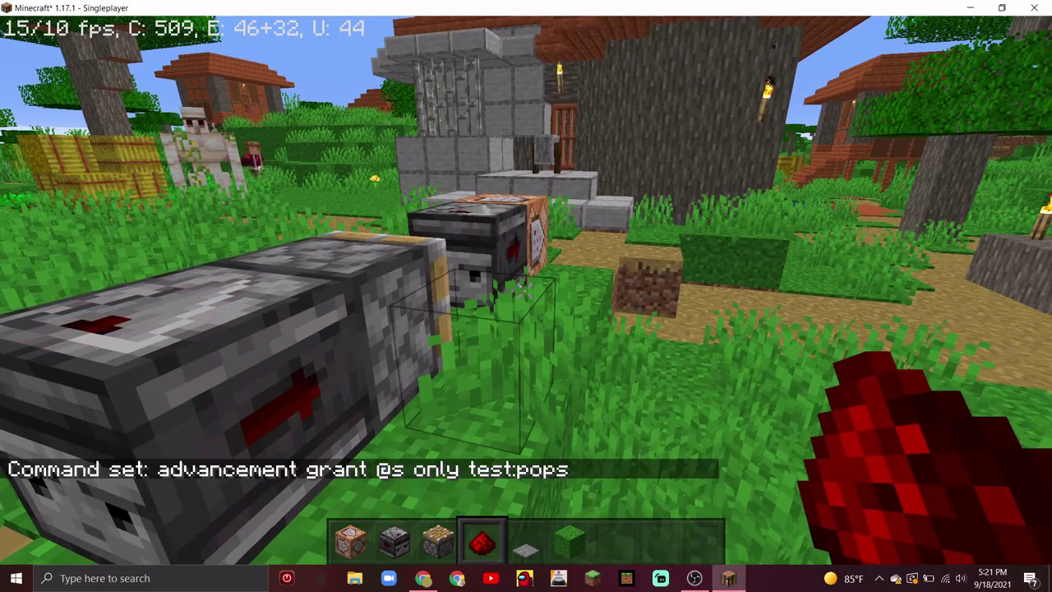
key(w)
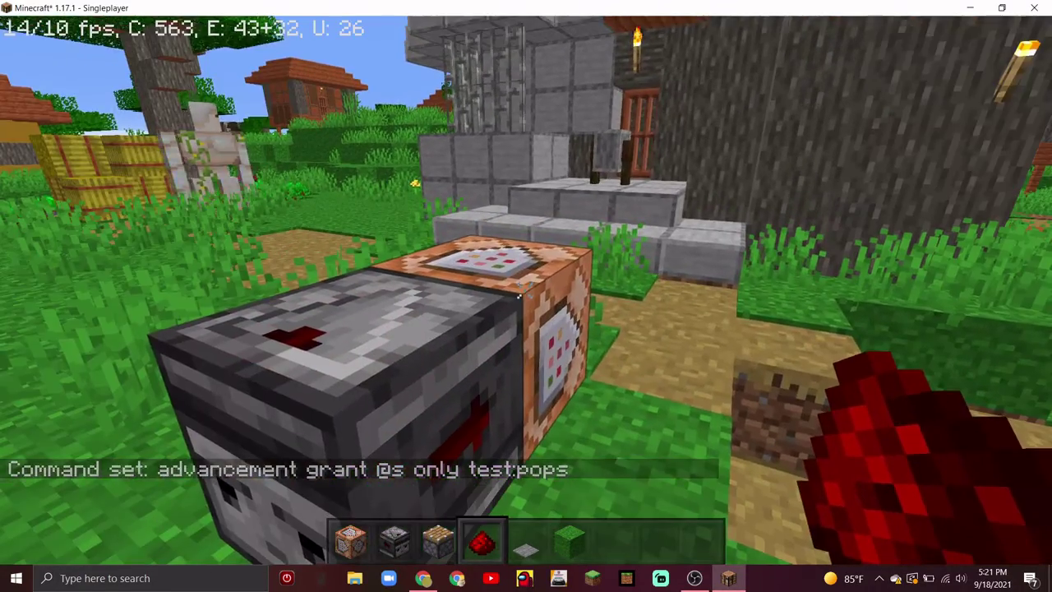
right_click(526, 294)
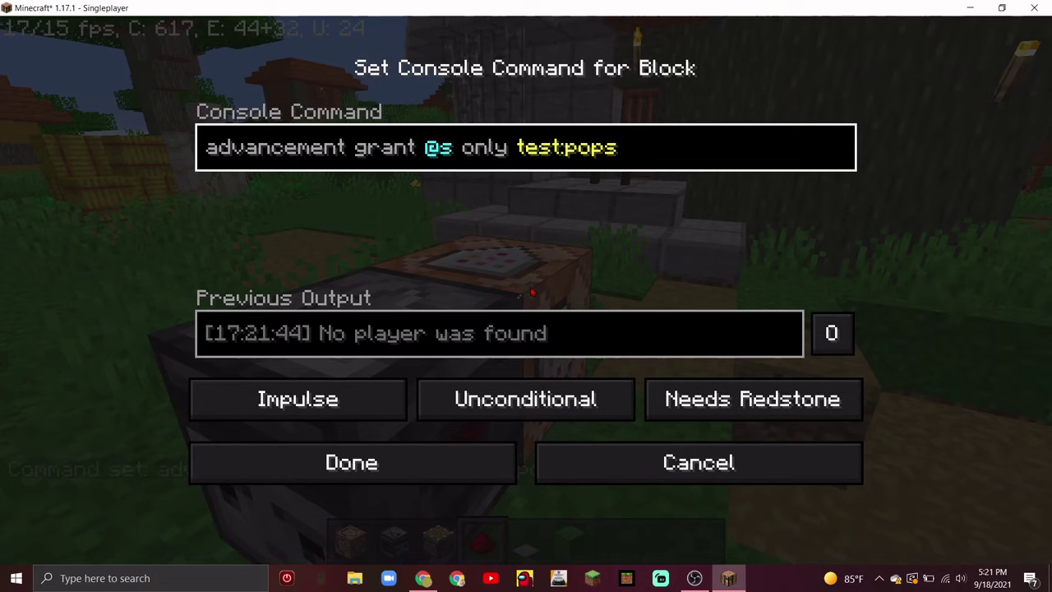
text( \)
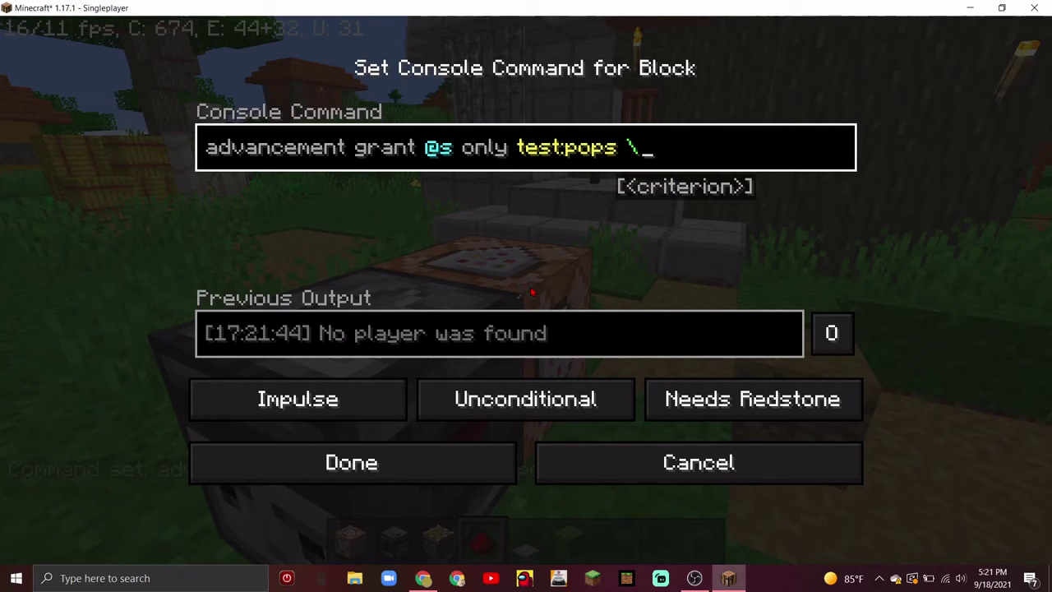
key(BackSpace)
key(BackSpace)
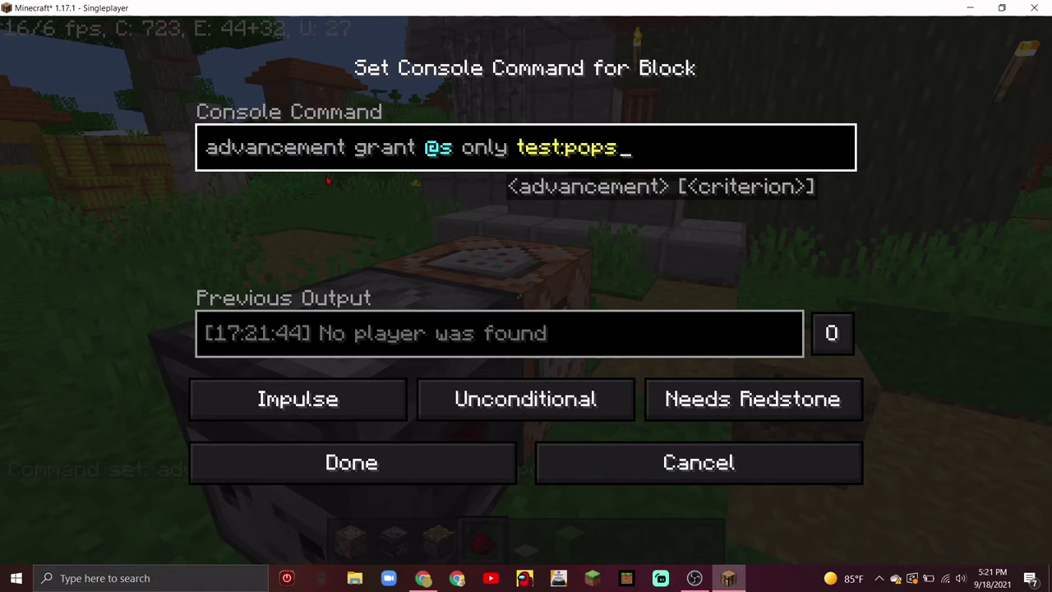
click(452, 147)
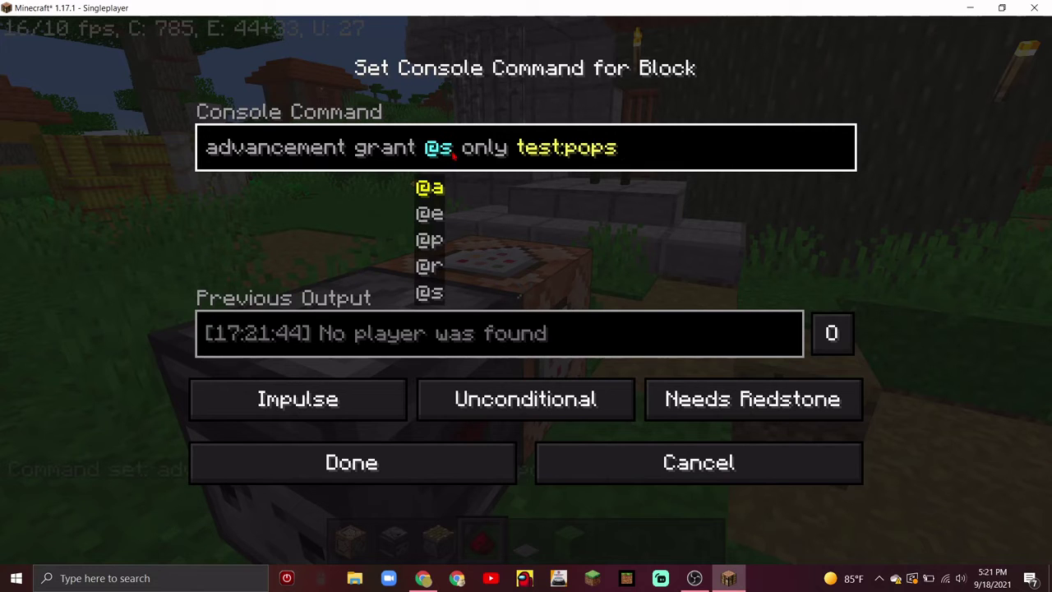
key(Escape)
key(Return)
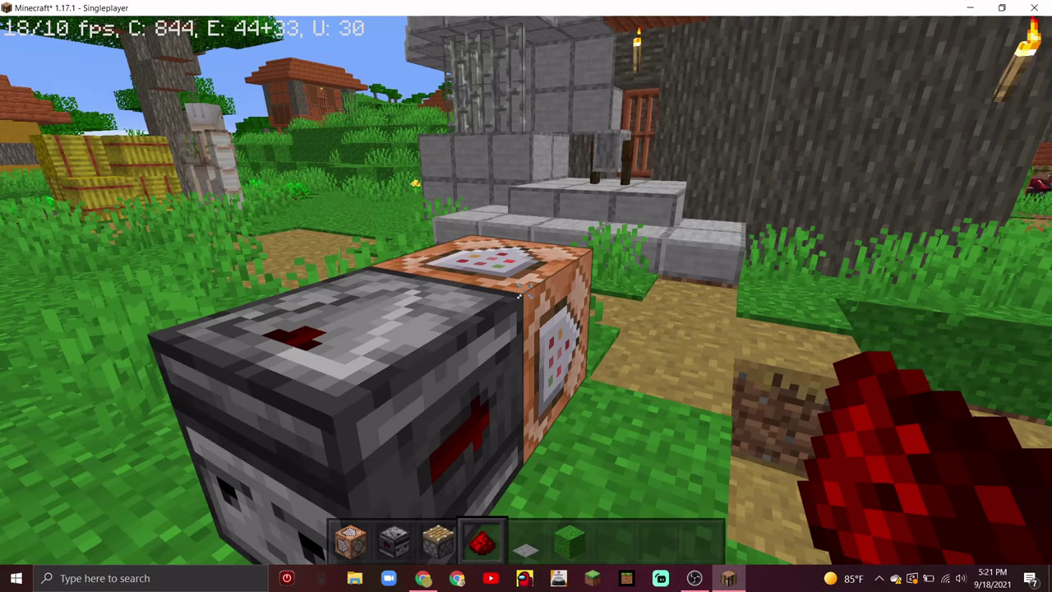
Run /advancement grant @s only test:pops from chat, then fly upward
text(/advancement grant)
text( @s )
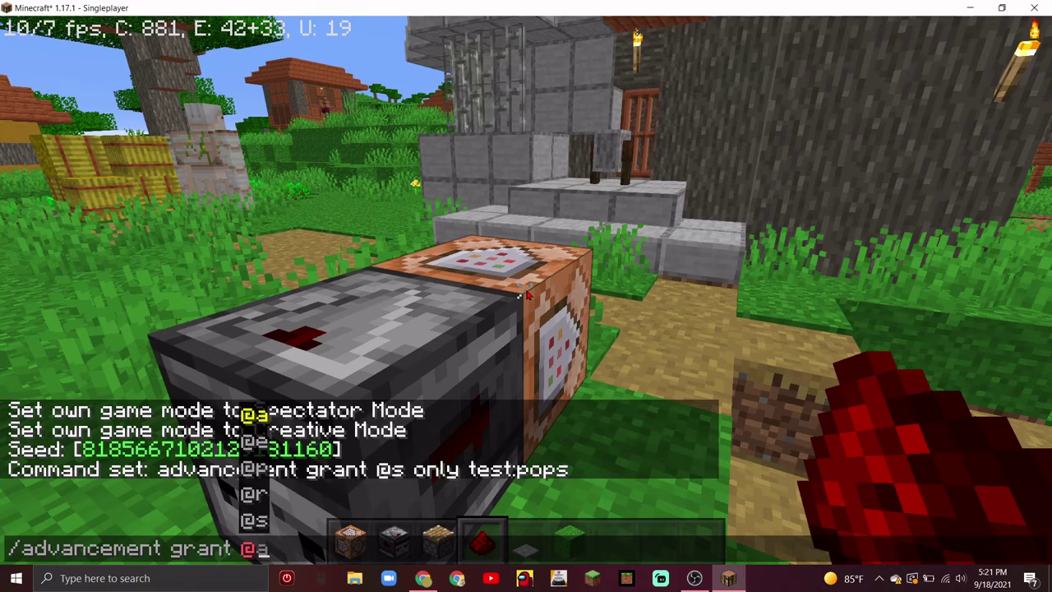
text(only te)
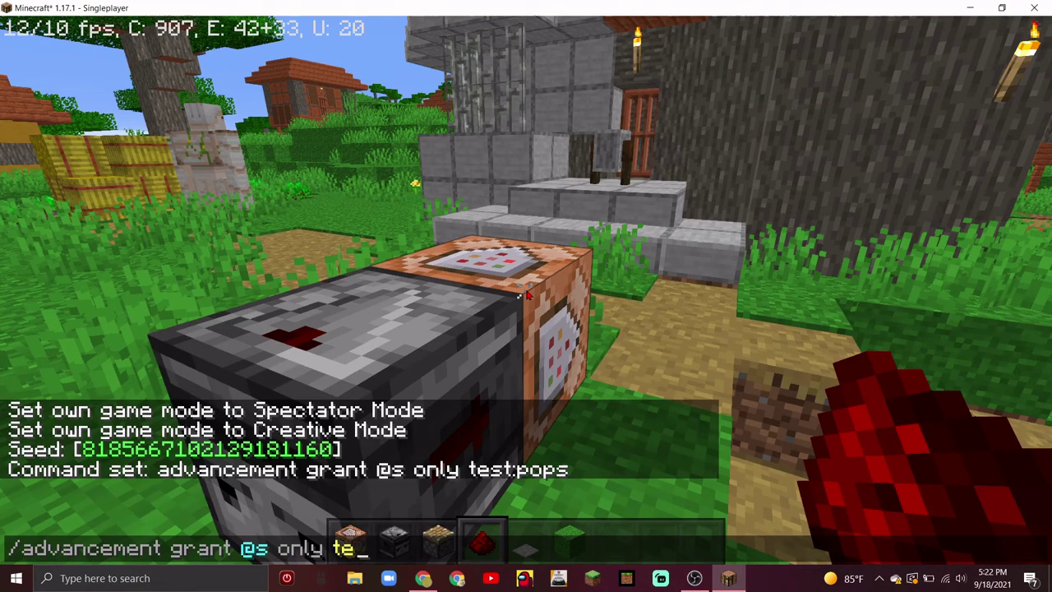
key(Tab)
key(BackSpace)
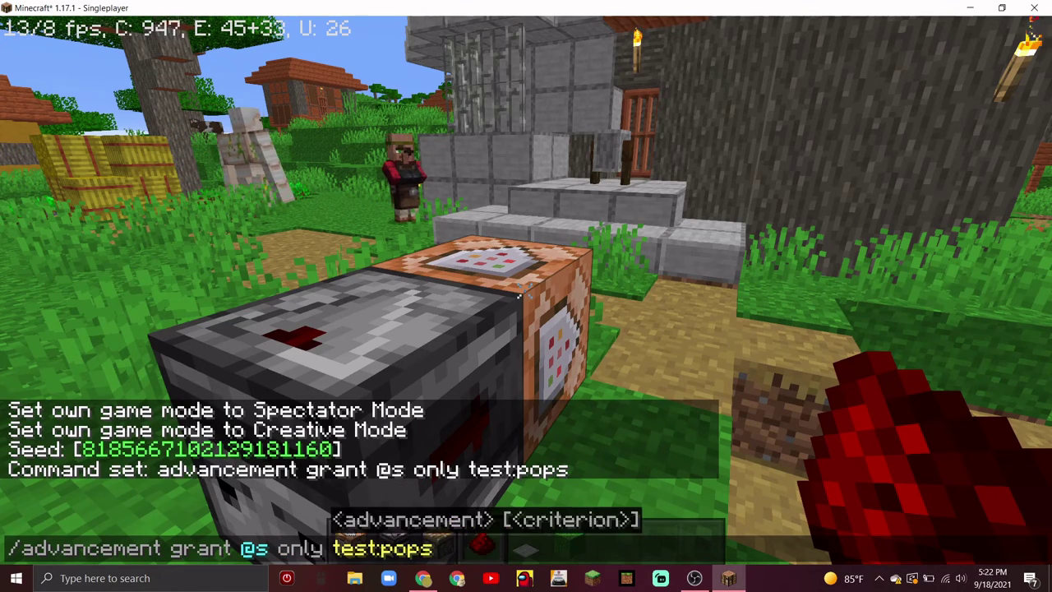
key(Return)
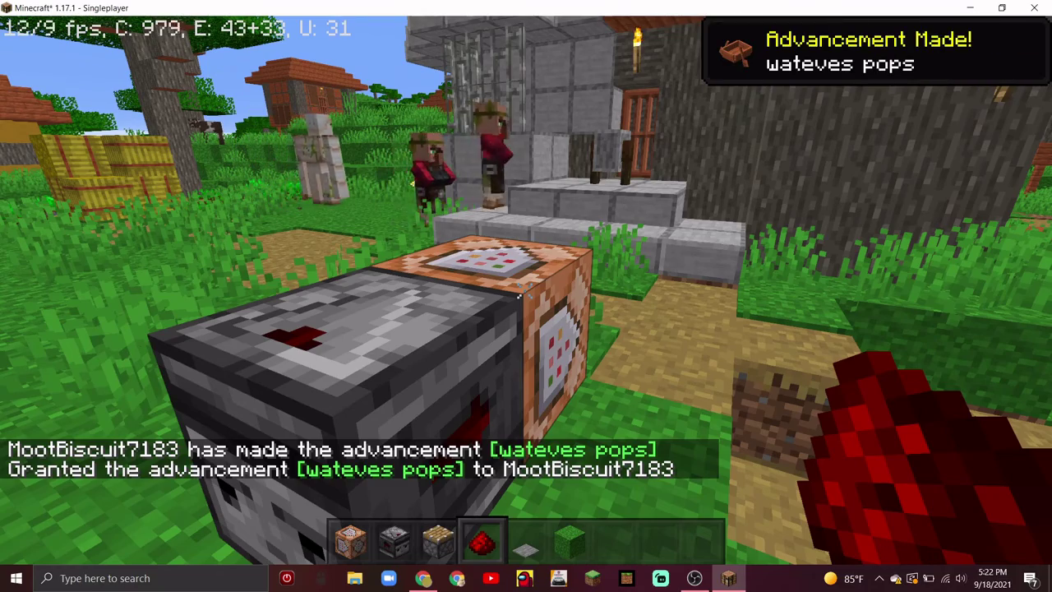
key(space)
key(space)
key(space)
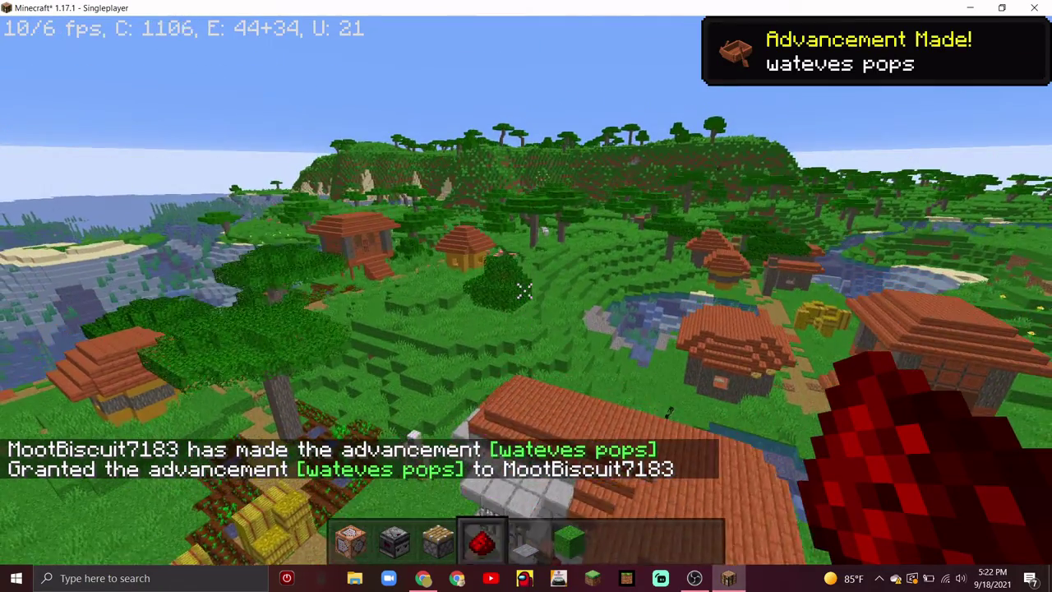
Fly down and forward over the village toward the swamp, holding an empty hotbar slot 7
key(shift)
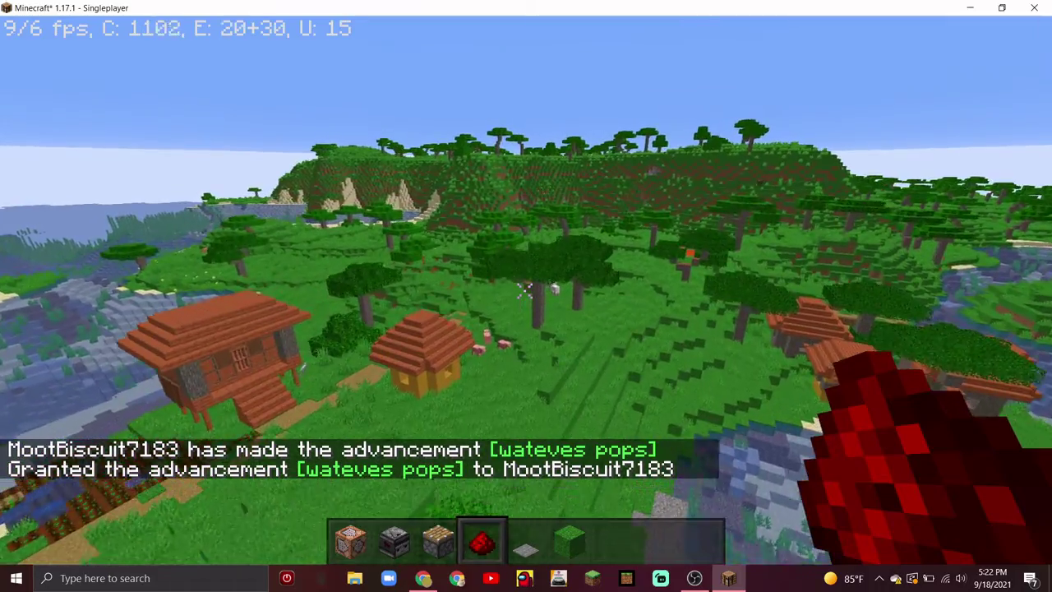
key(w)
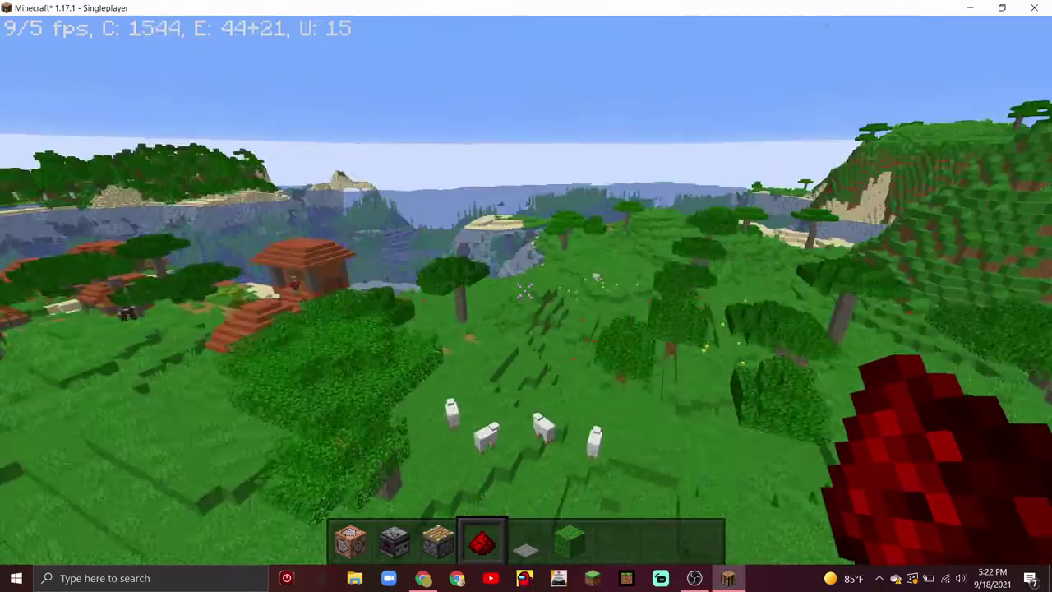
key(6)
key(7)
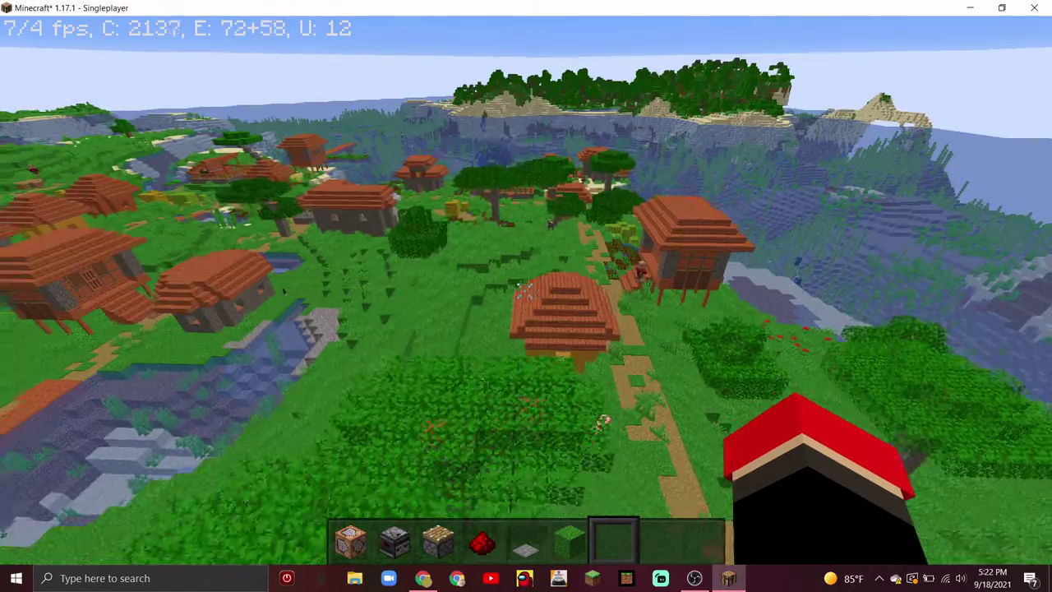
key(w)
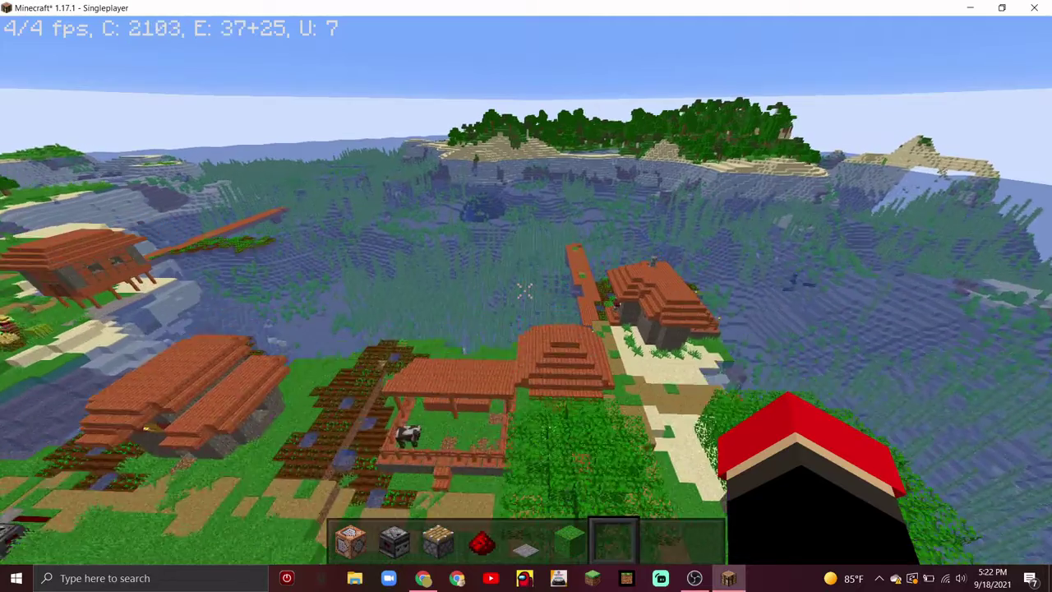
key(w)
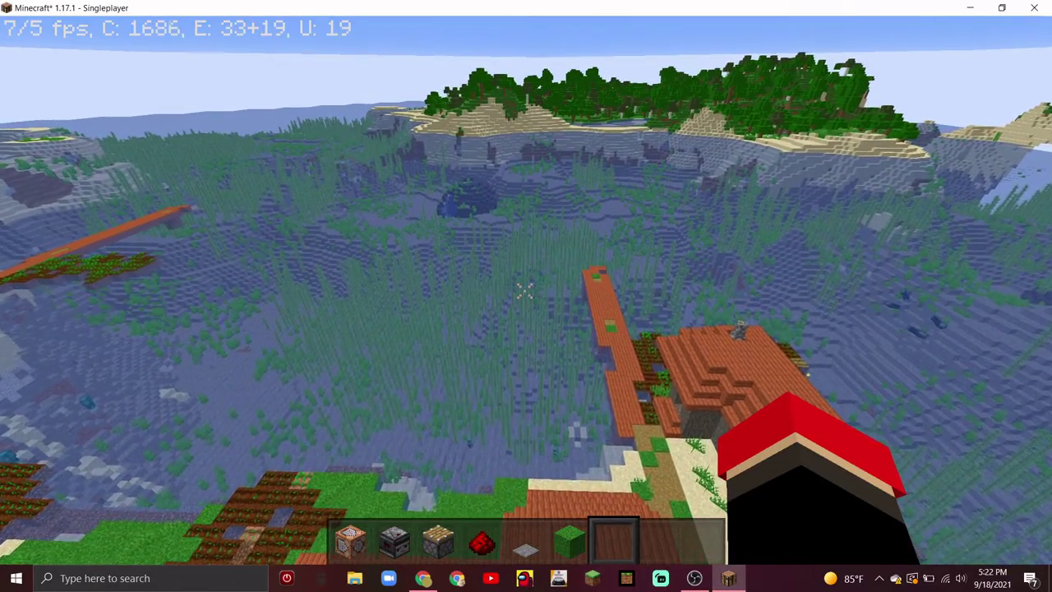
Switch to the third-person view from behind the player
key(F5)
key(F5)
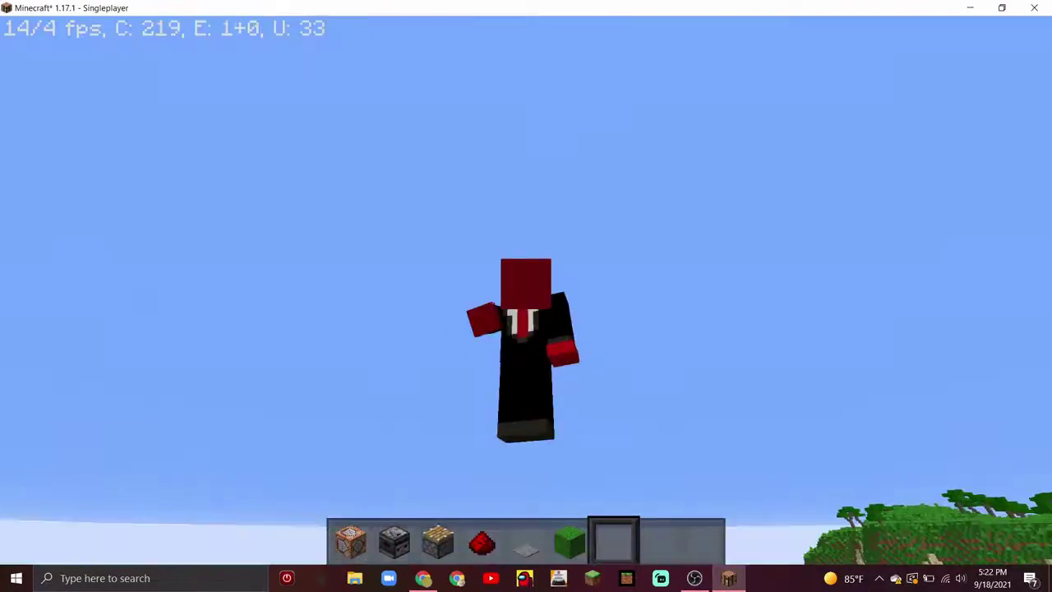
key(F5)
key(F5)
mouse_move(526, 296)
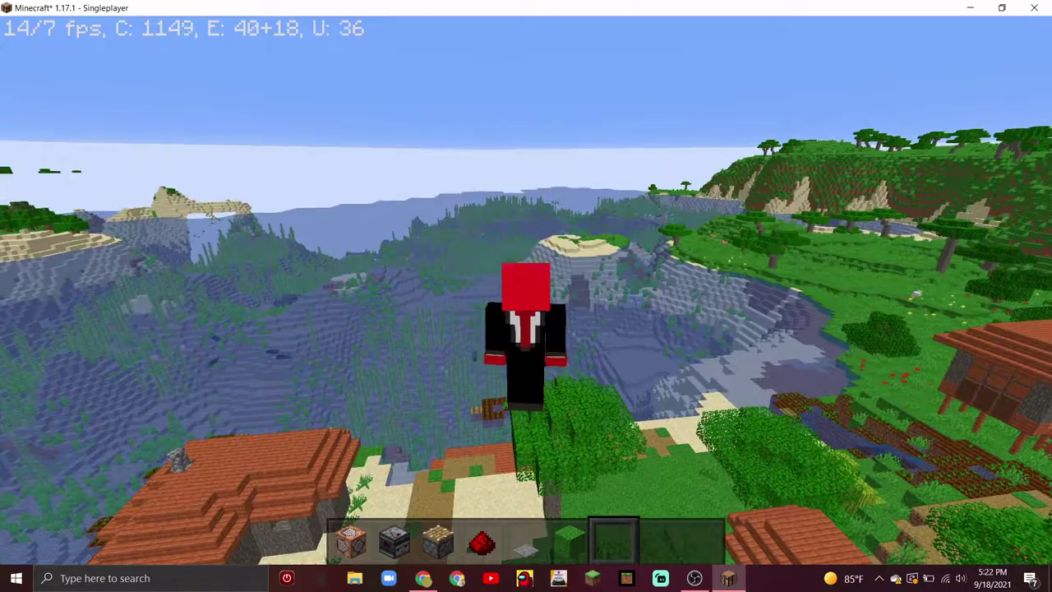